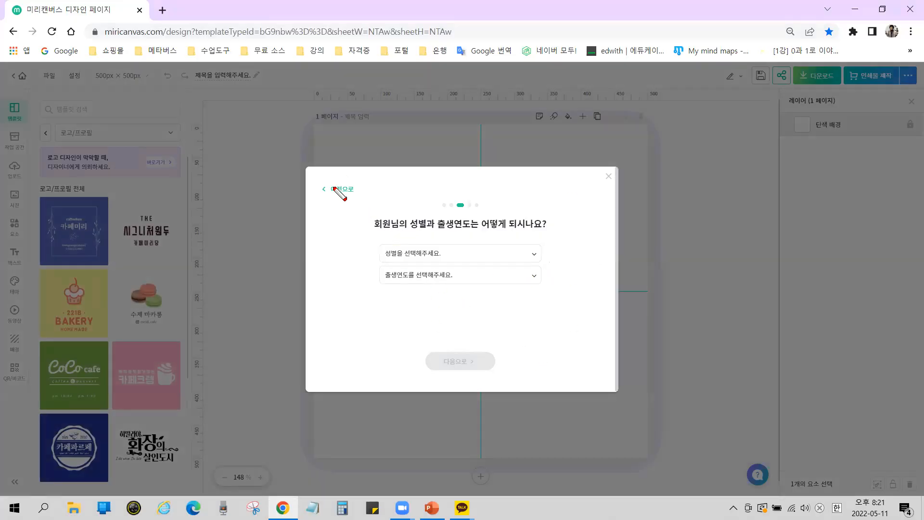
Close the member survey dialog about gender and birth year without answering it
mouse_move(307, 168)
left_mouse_down()
mouse_move(622, 385)
mouse_move(613, 390)
left_mouse_up()
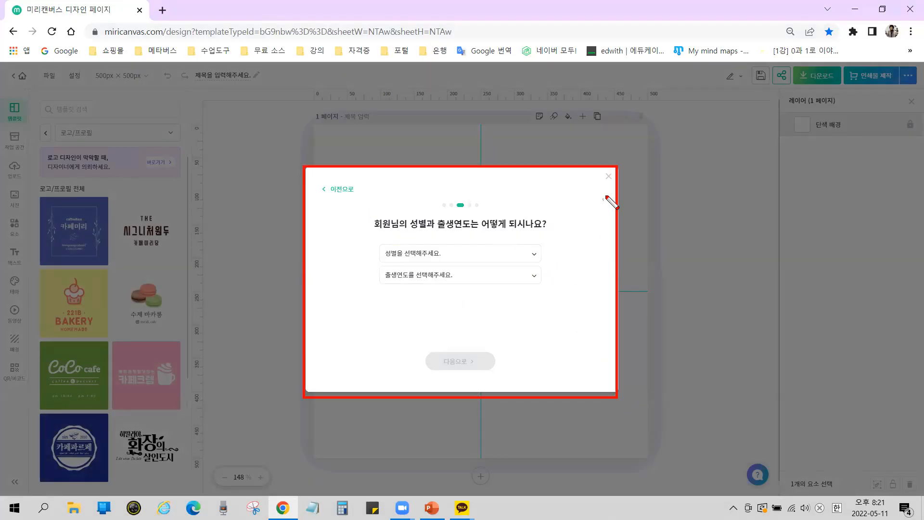
left_click_drag(594, 167, 617, 190)
key("Escape")
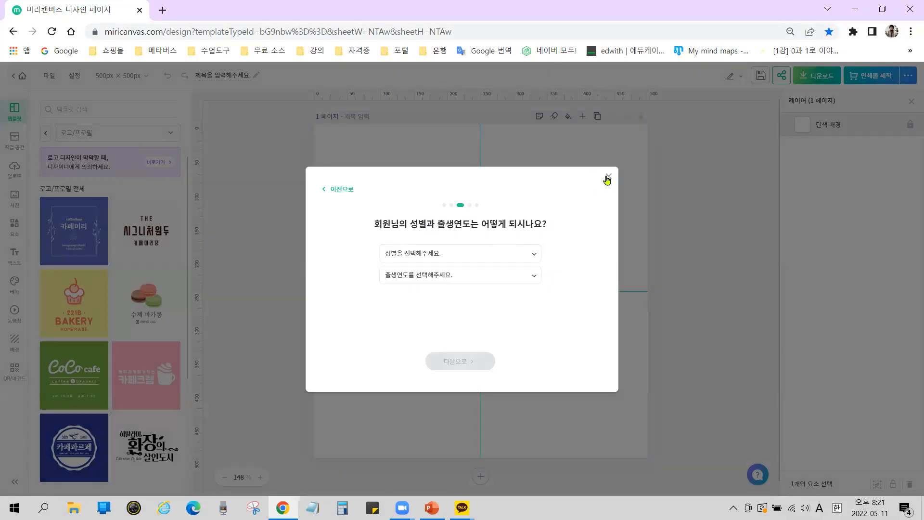
left_click(608, 176)
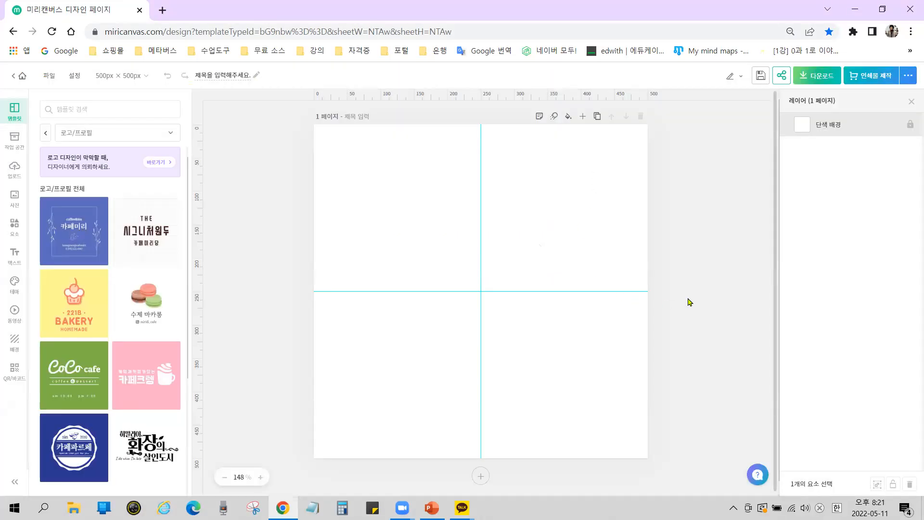
Leave the blank 500px × 500px design and return to the workspace's 내 디자인 page
key("ctrl+2")
mouse_move(7, 62)
left_mouse_down()
mouse_move(78, 104)
mouse_move(868, 459)
mouse_move(917, 498)
left_mouse_up()
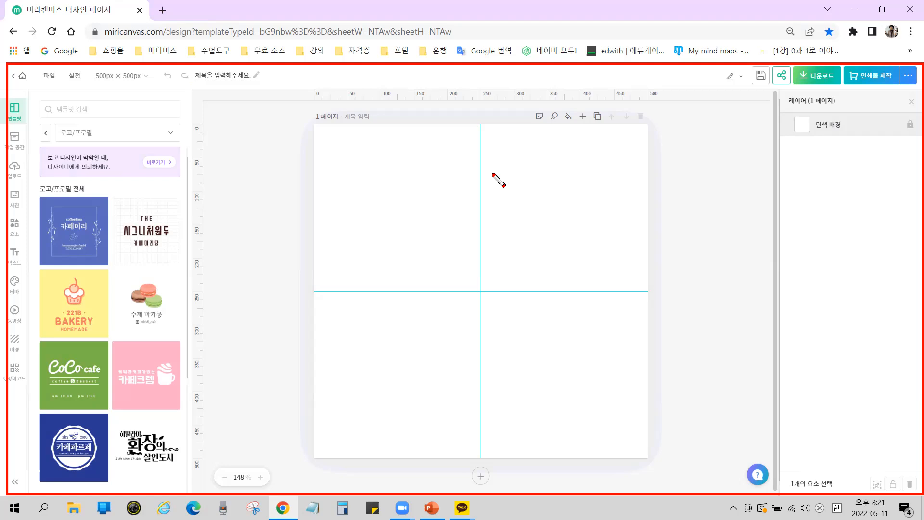
key("Escape")
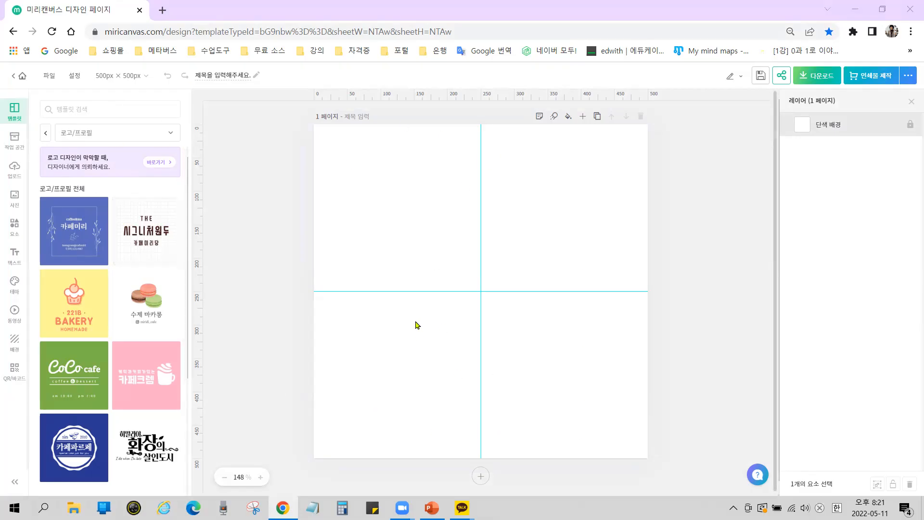
left_click(22, 77)
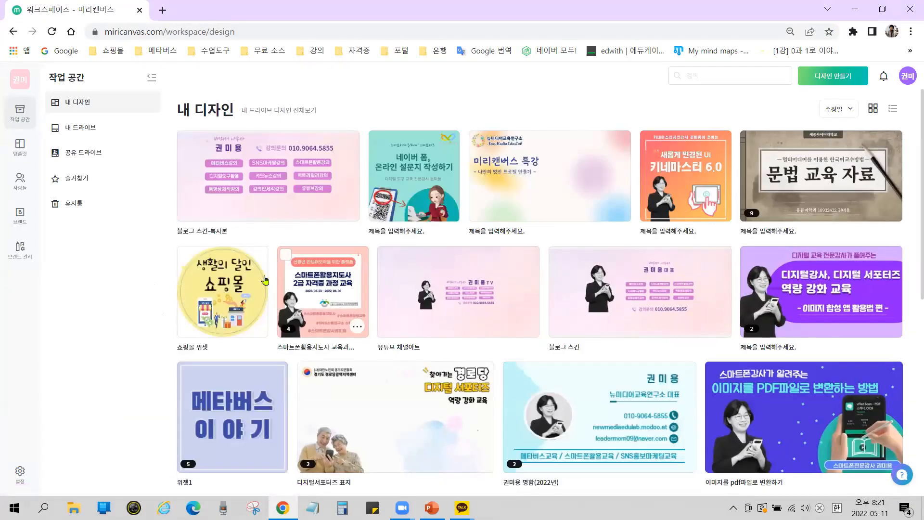
key("ctrl+alt+g")
mouse_move(174, 120)
left_mouse_down()
mouse_move(643, 449)
mouse_move(916, 496)
left_mouse_up()
mouse_move(172, 90)
left_mouse_down()
mouse_move(186, 108)
mouse_move(245, 124)
left_mouse_up()
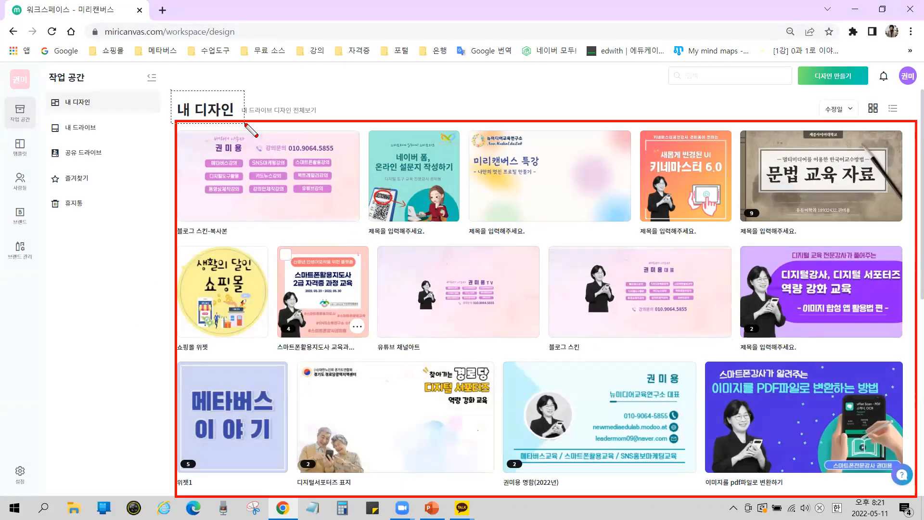
mouse_move(671, 144)
left_mouse_down()
mouse_move(487, 403)
mouse_move(420, 438)
left_mouse_up()
mouse_move(289, 144)
left_mouse_down()
mouse_move(576, 275)
mouse_move(837, 436)
left_mouse_up()
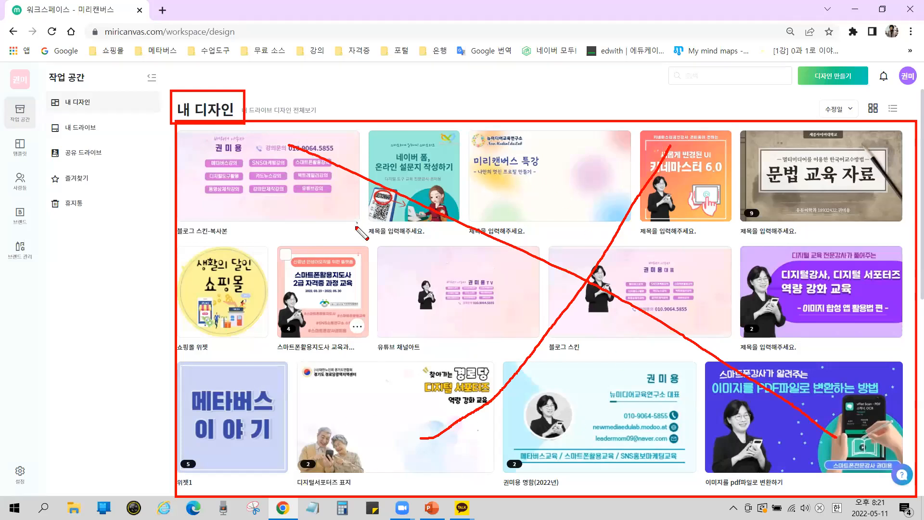
key("e")
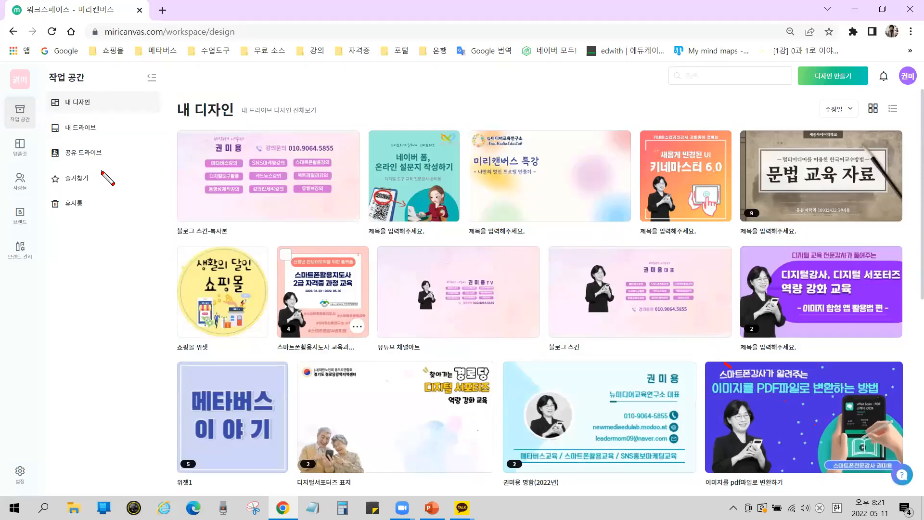
mouse_move(99, 91)
left_mouse_down()
mouse_move(50, 85)
mouse_move(50, 60)
mouse_move(99, 72)
mouse_move(71, 117)
mouse_move(111, 110)
mouse_move(42, 89)
mouse_move(199, 117)
mouse_move(278, 157)
left_mouse_up()
left_click_drag(108, 113, 296, 188)
mouse_move(262, 118)
left_mouse_down()
mouse_move(314, 169)
mouse_move(268, 208)
left_mouse_up()
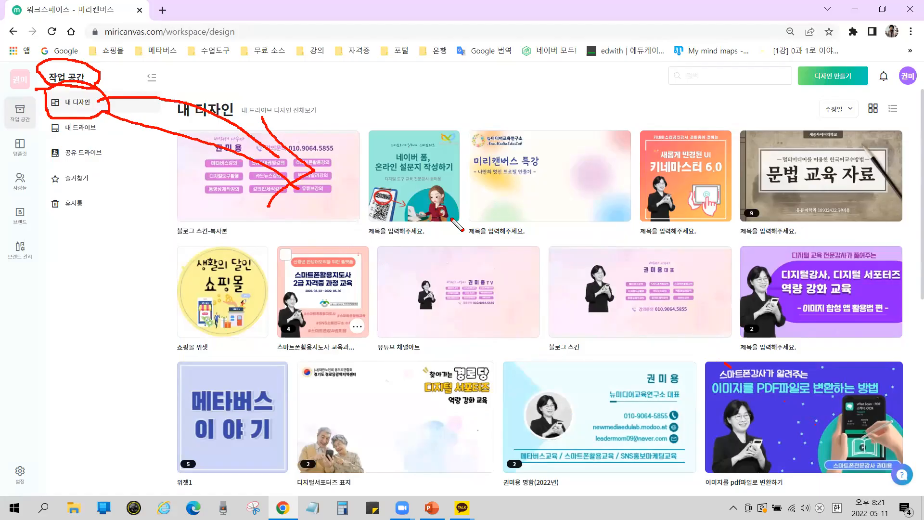
key("e")
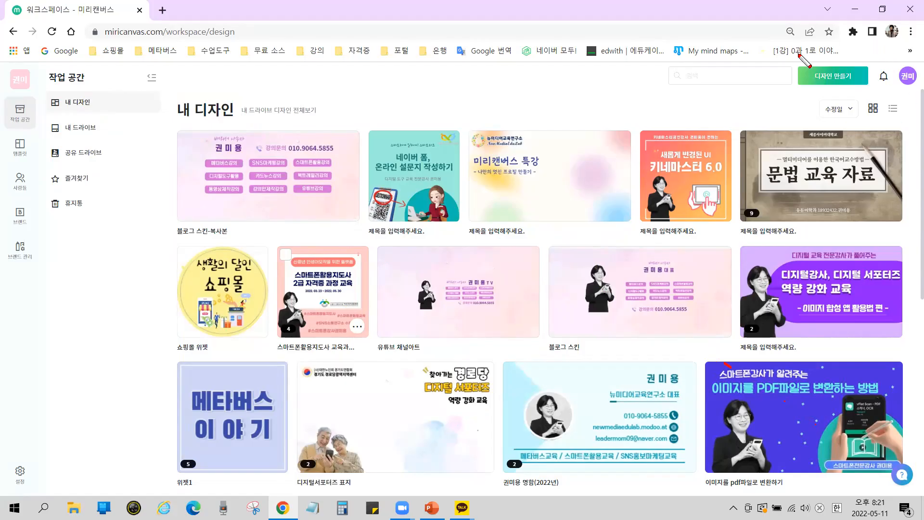
left_click_drag(790, 63, 881, 94)
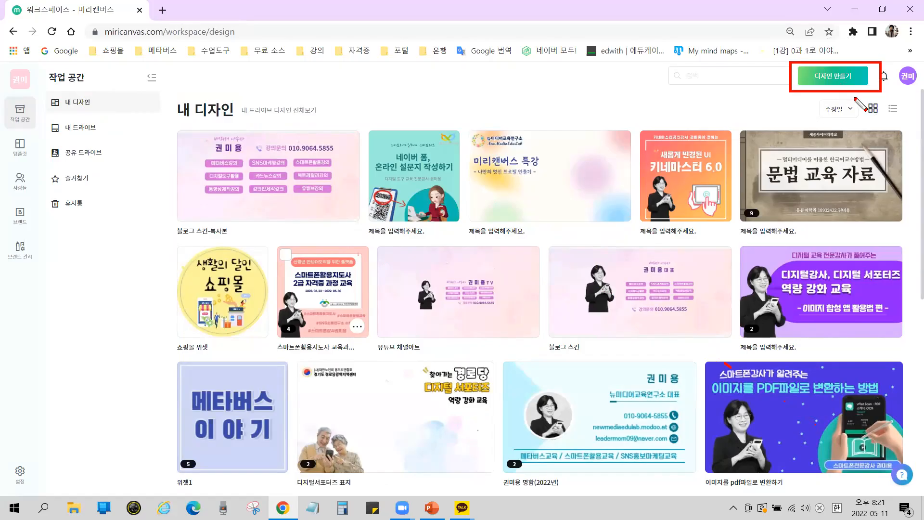
key("Escape")
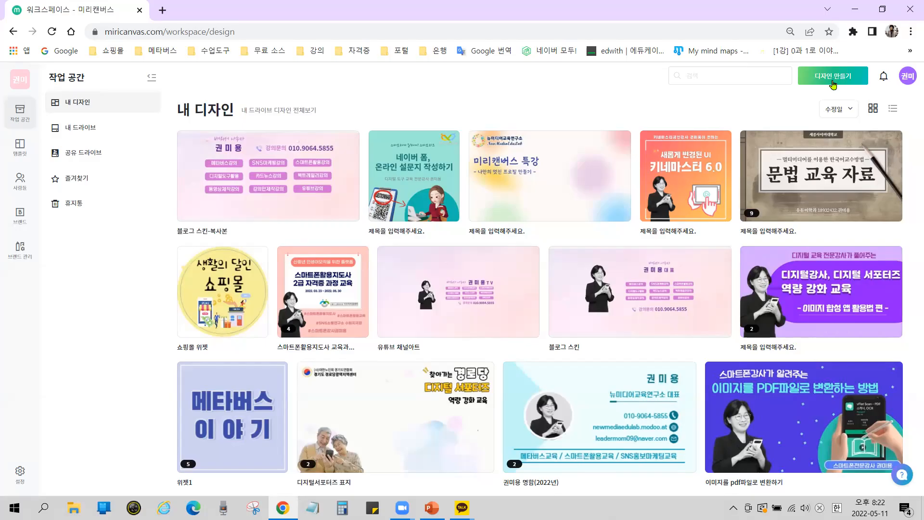
mouse_move(884, 190)
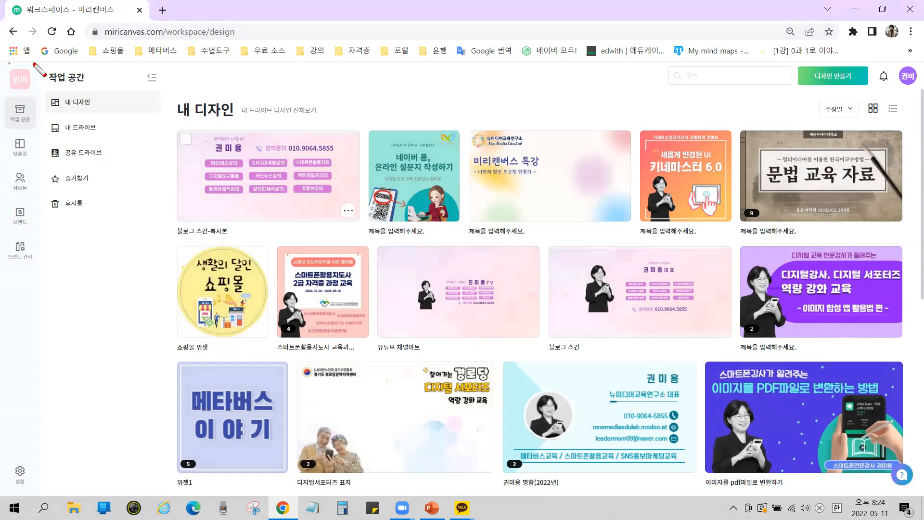
left_click_drag(862, 101, 907, 85)
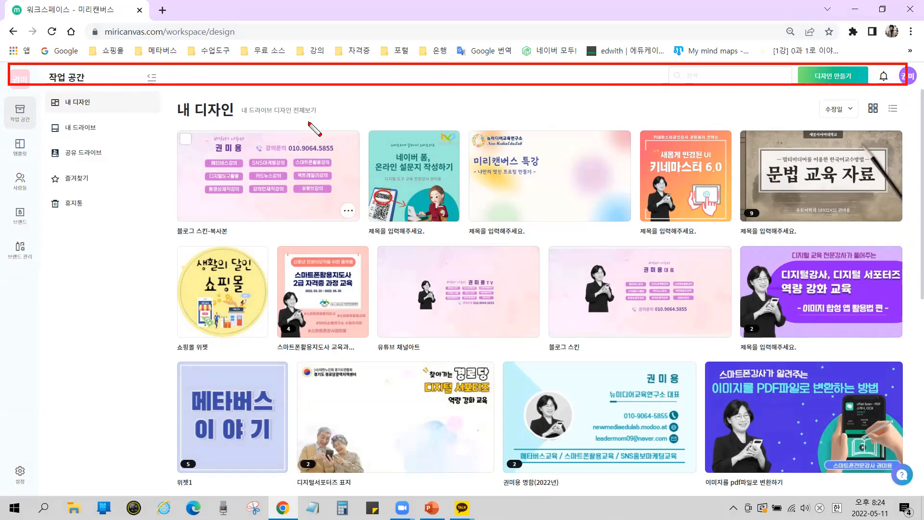
left_click_drag(759, 78, 831, 79)
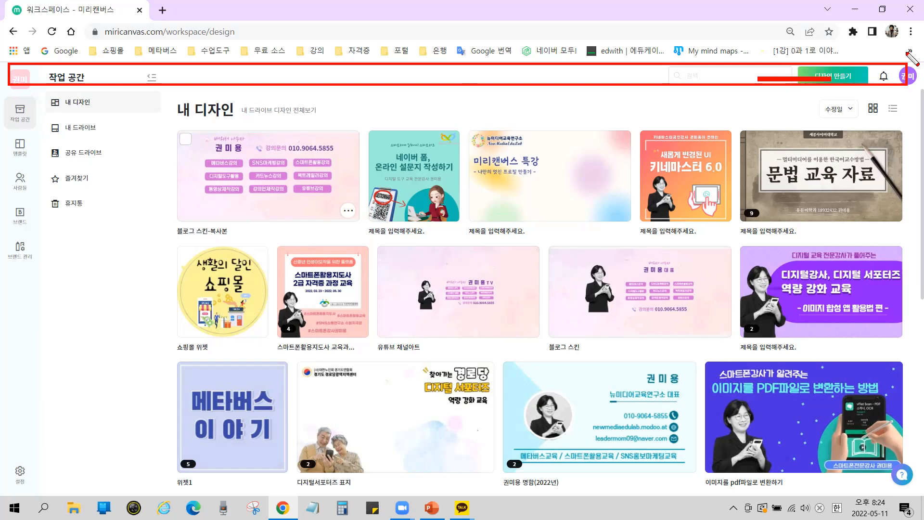
left_click_drag(294, 72, 302, 77)
left_click_drag(387, 68, 390, 81)
left_click_drag(464, 72, 465, 79)
key("Escape")
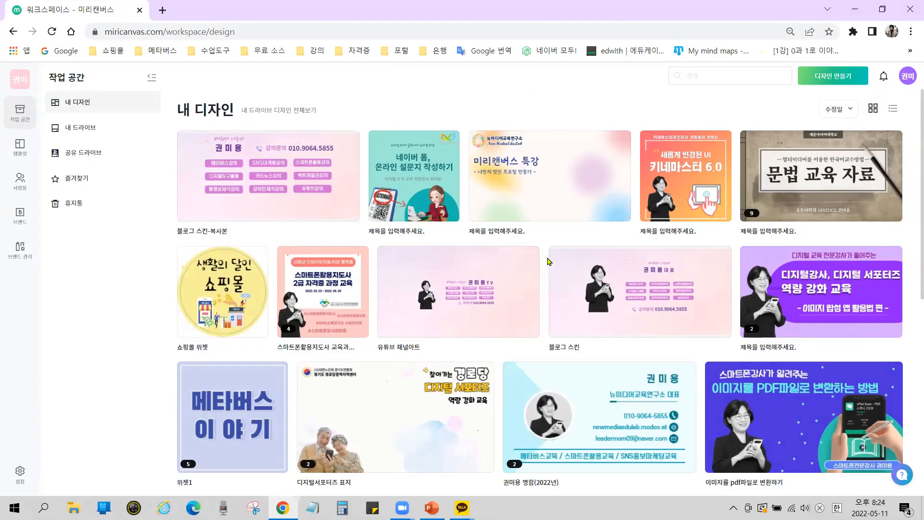
Start creating a new design and expand the custom size option (직접 입력) in the size list
key("ctrl")
key("ctrl")
key("ctrl")
key("ctrl")
key("ctrl")
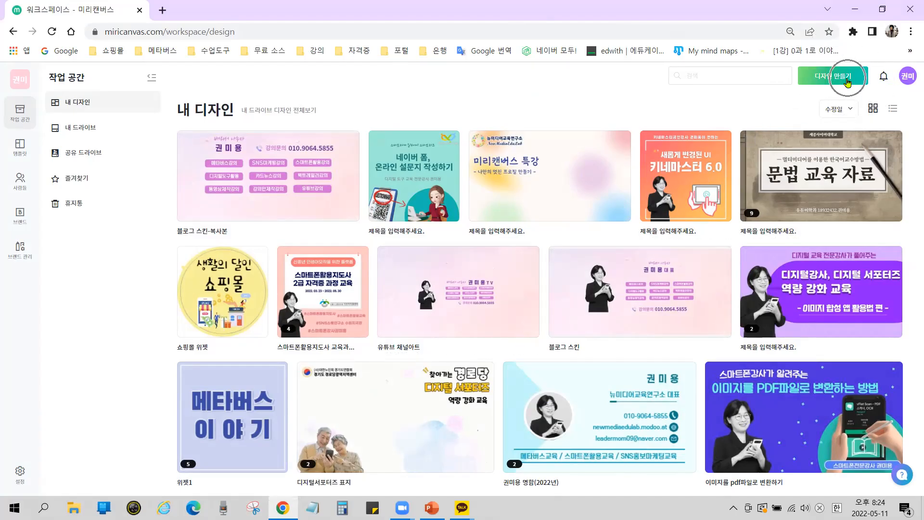
key("ctrl")
left_click(848, 79)
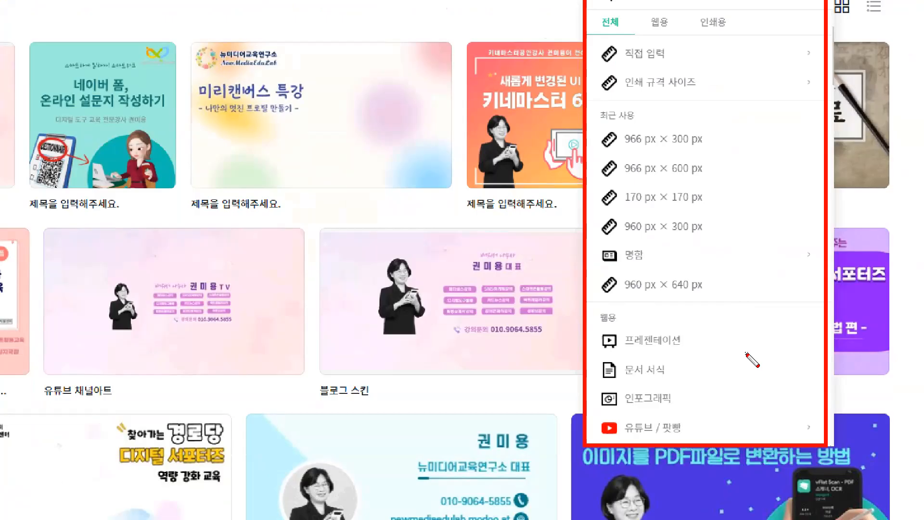
mouse_move(679, 343)
left_mouse_down()
mouse_move(695, 437)
mouse_move(686, 442)
left_mouse_up()
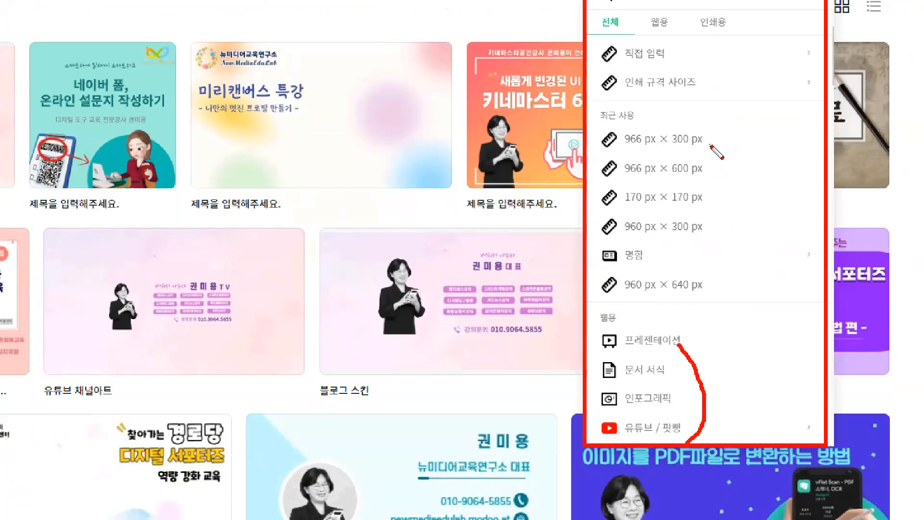
left_click_drag(717, 275, 714, 314)
mouse_move(696, 331)
left_mouse_down()
mouse_move(720, 433)
mouse_move(714, 442)
left_mouse_up()
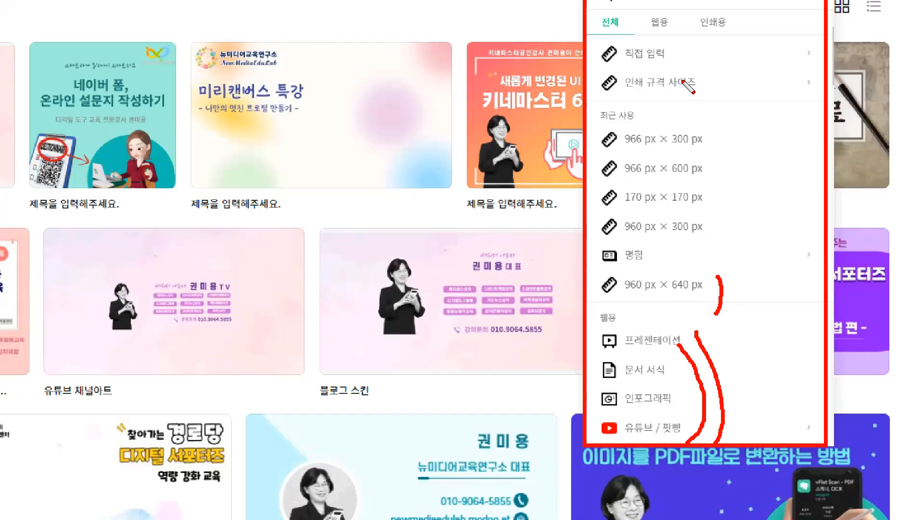
key("Escape")
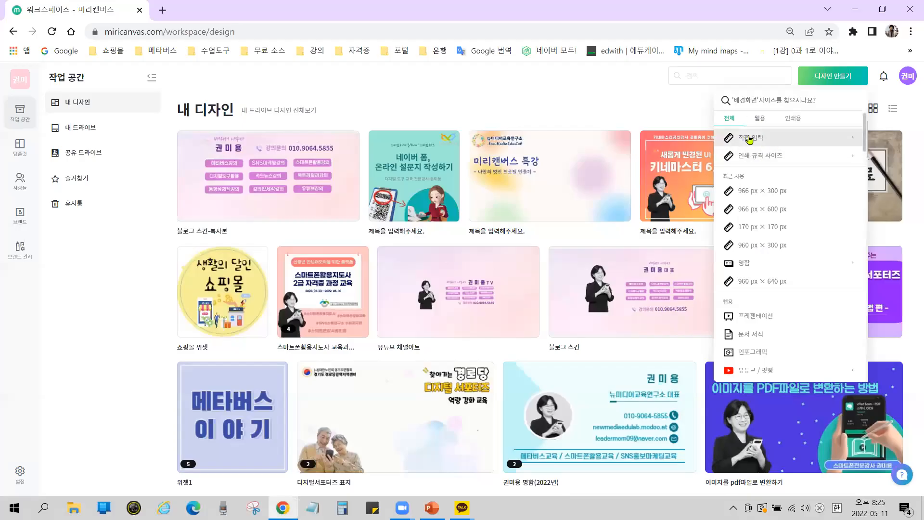
key("ctrl+2")
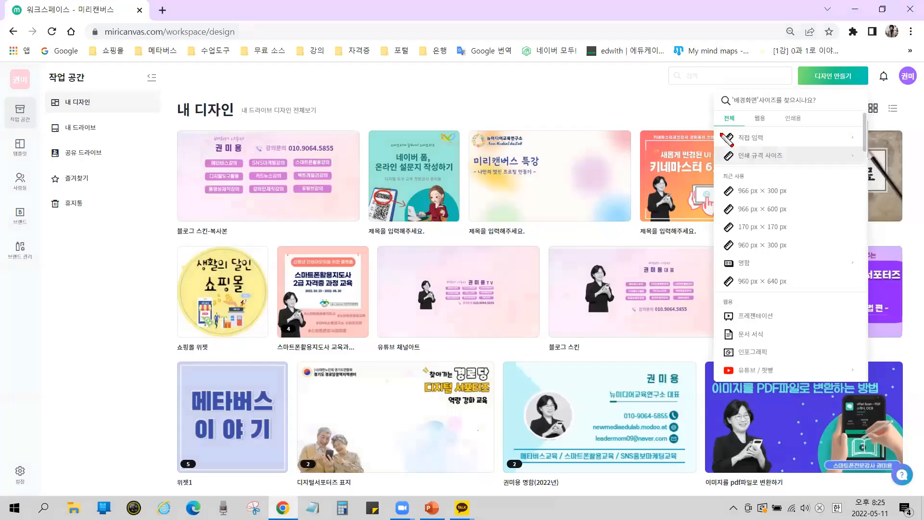
left_click_drag(717, 124, 864, 154)
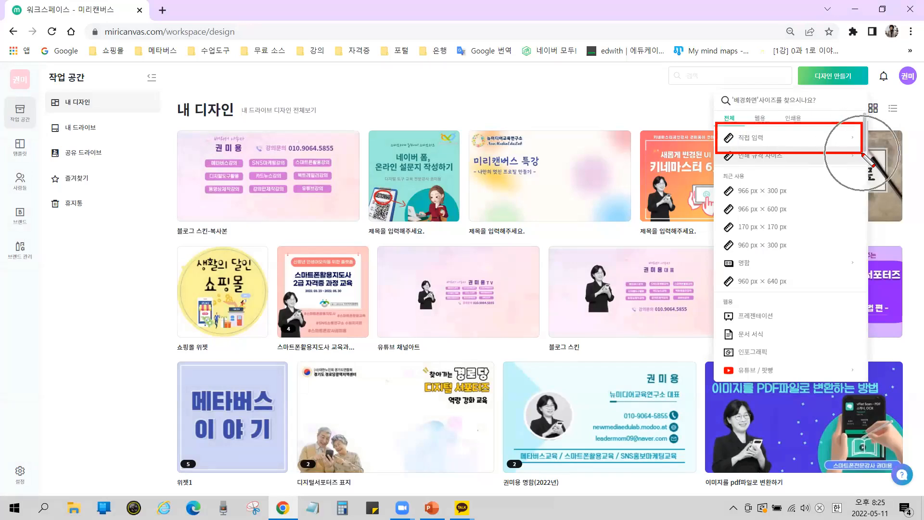
key("Escape")
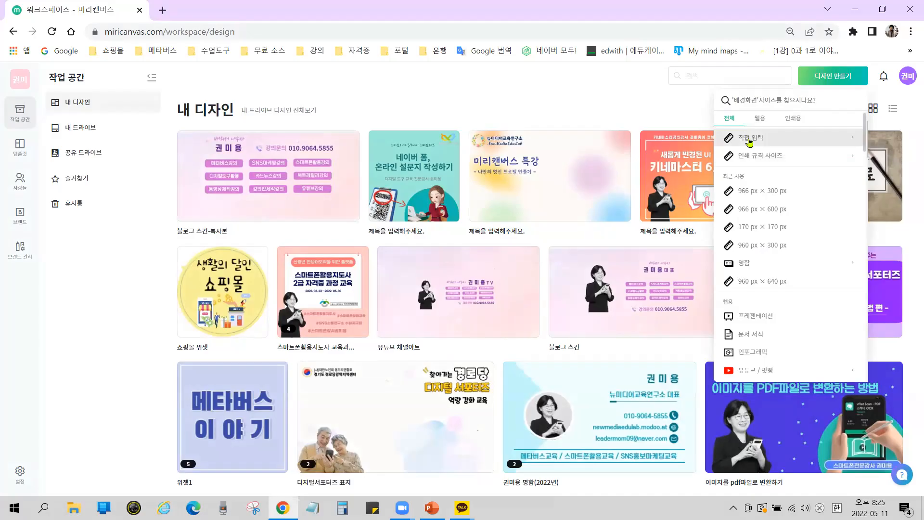
left_click(749, 139)
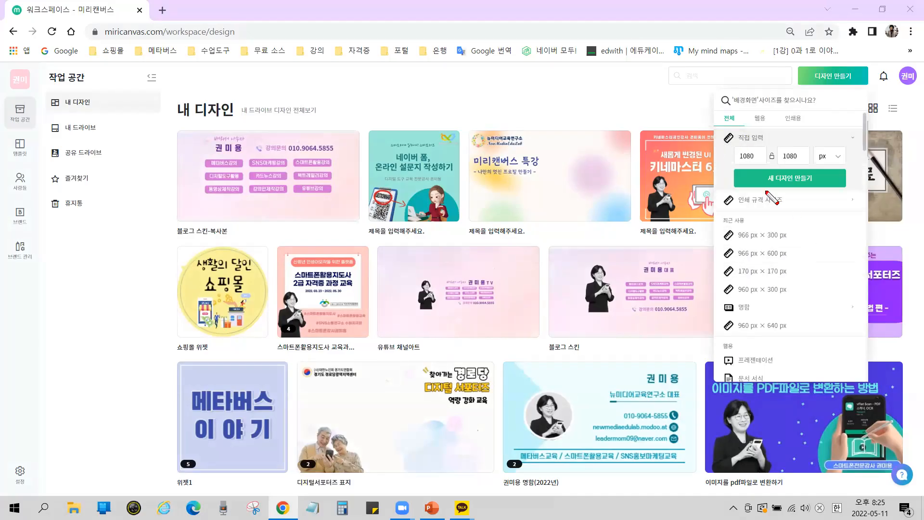
Create a new blank design with a custom size of 1080 × 1080 px
key("ctrl+2")
mouse_move(727, 143)
left_mouse_down()
mouse_move(776, 191)
mouse_move(864, 195)
mouse_move(864, 205)
left_mouse_up()
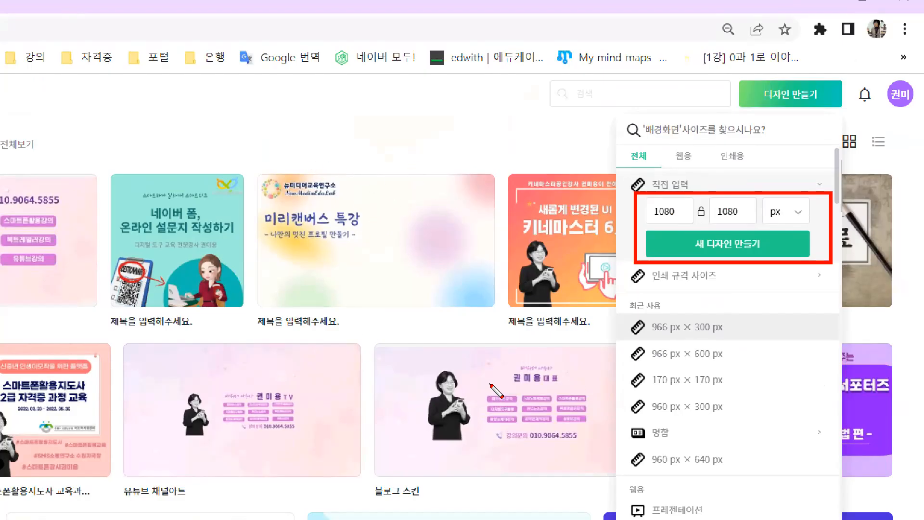
left_click_drag(677, 225, 787, 262)
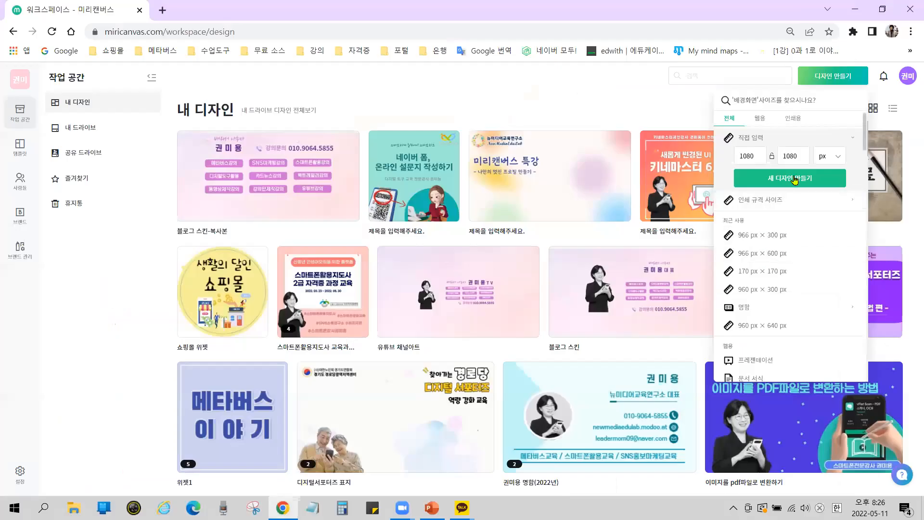
left_click(794, 178)
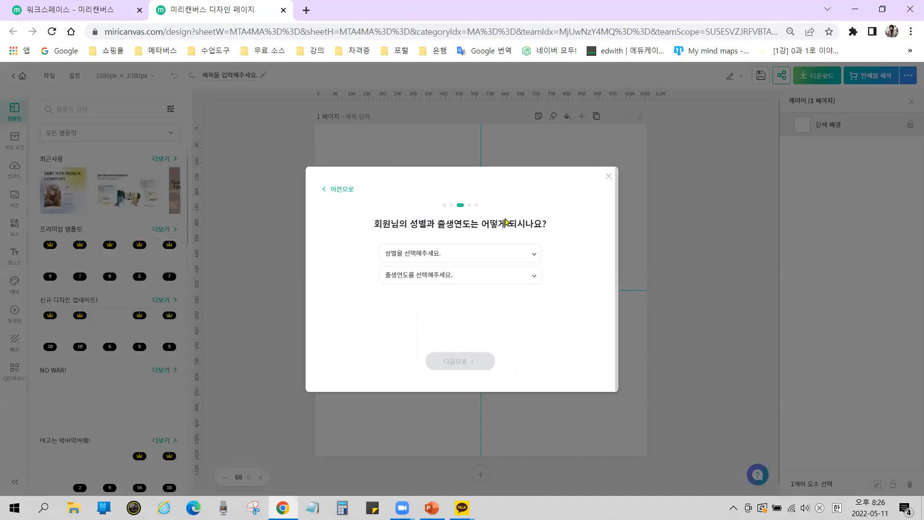
Dismiss the survey dialog covering the new 1080px × 1080px design, leaving its questions unanswered
mouse_move(308, 167)
left_mouse_down()
mouse_move(590, 348)
mouse_move(626, 388)
left_mouse_up()
left_click_drag(596, 167, 622, 192)
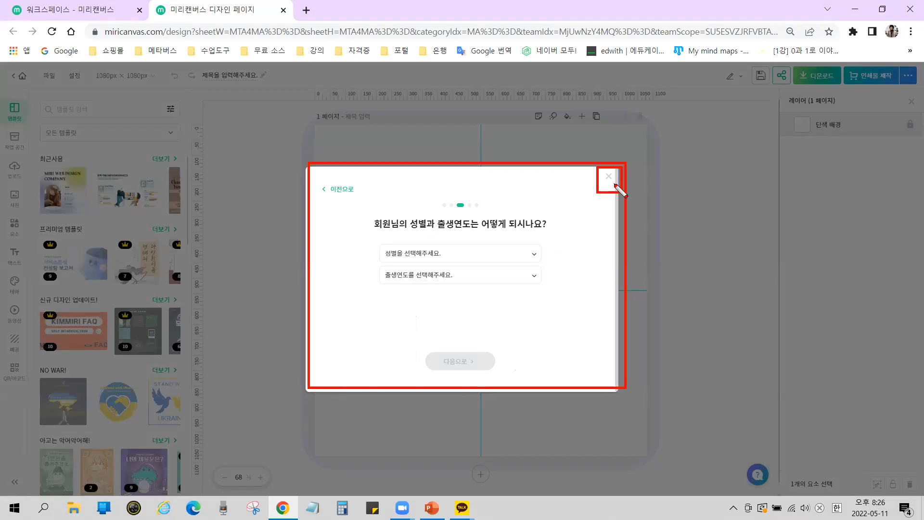
key("Escape")
left_click(609, 176)
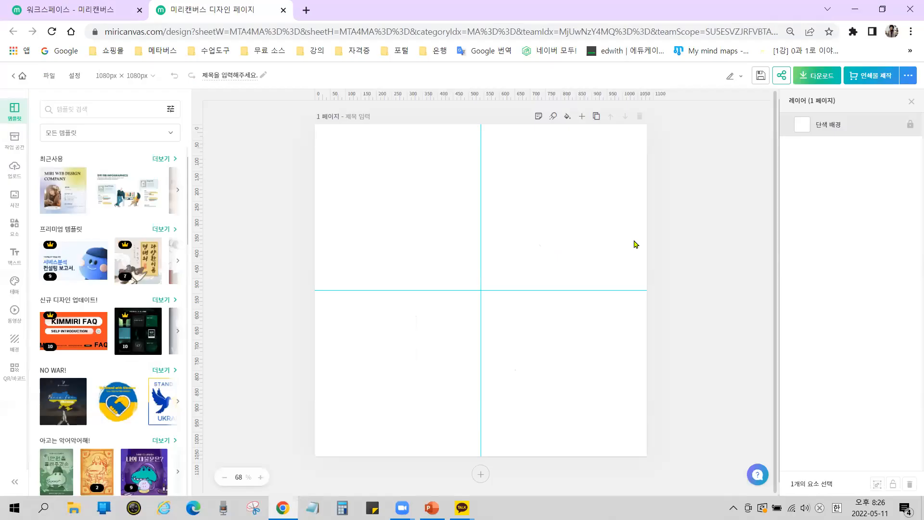
key("ctrl+2")
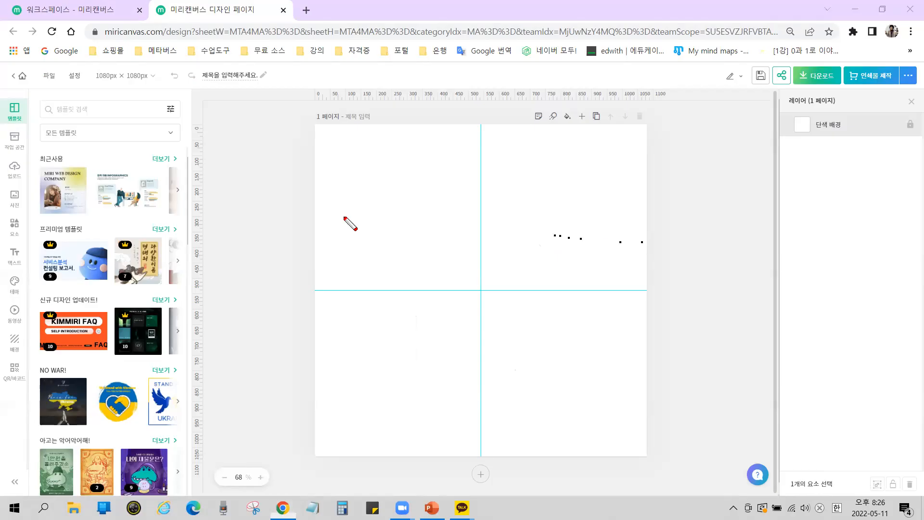
mouse_move(8, 63)
left_mouse_down()
mouse_move(53, 85)
mouse_move(909, 63)
mouse_move(909, 90)
left_mouse_up()
scroll(100, 71, "up", 5)
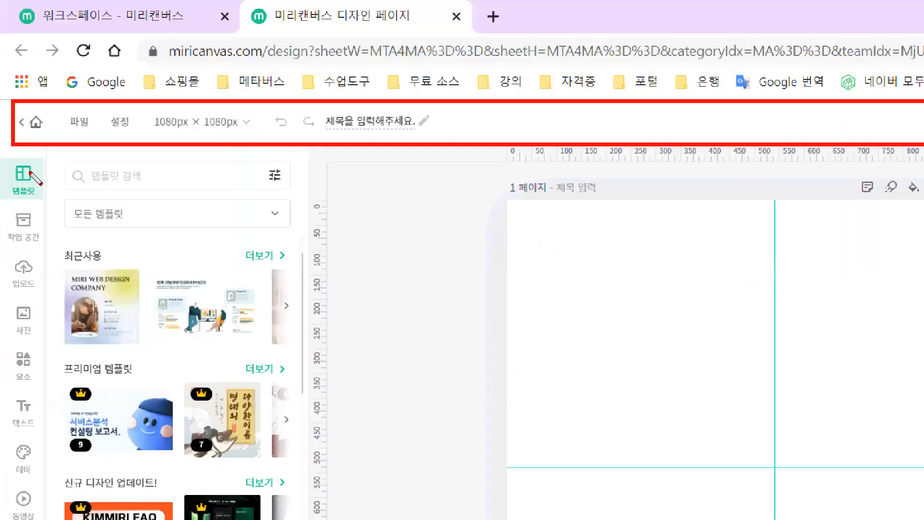
left_click_drag(23, 108, 46, 143)
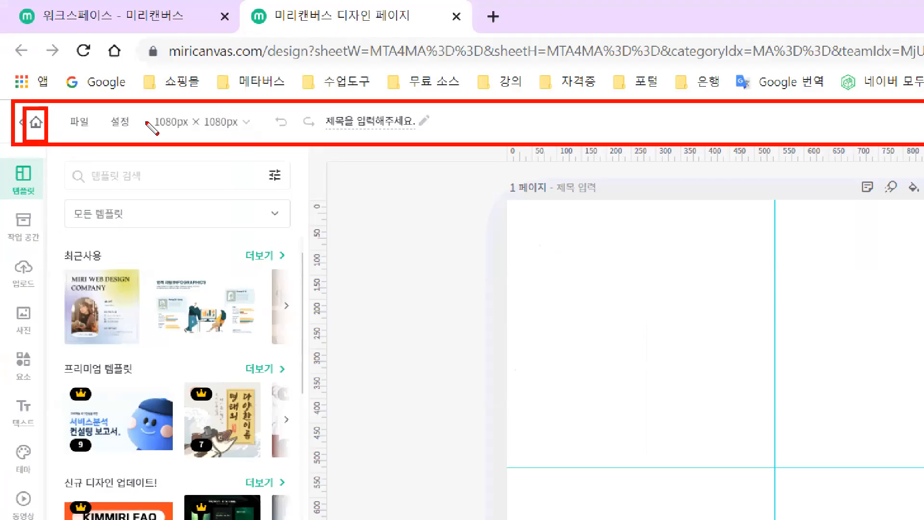
left_click_drag(56, 104, 98, 145)
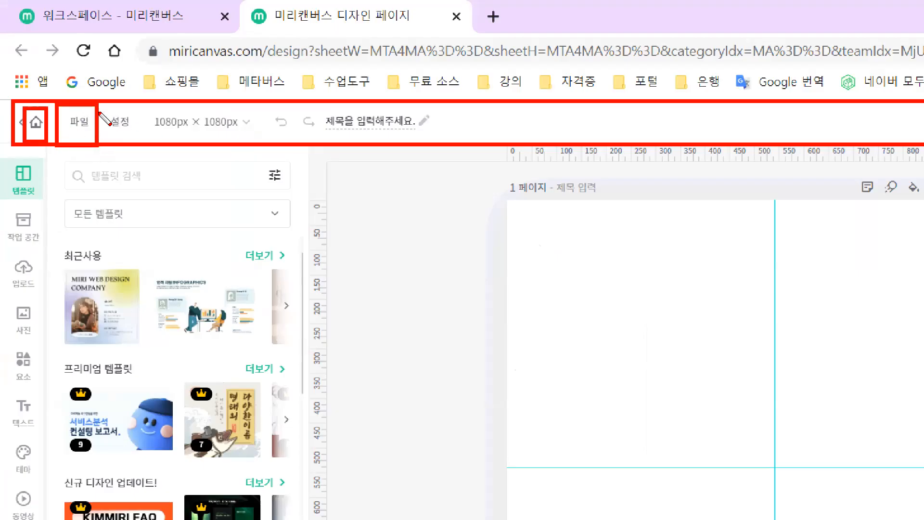
left_click_drag(97, 99, 133, 144)
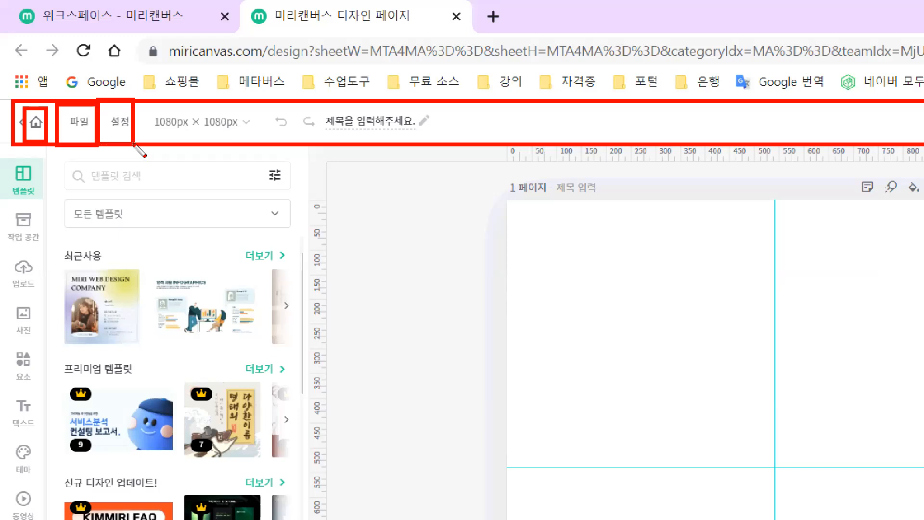
mouse_move(115, 136)
left_mouse_down()
mouse_move(155, 177)
mouse_move(192, 191)
mouse_move(160, 169)
mouse_move(149, 196)
left_mouse_up()
mouse_move(134, 146)
left_mouse_down()
mouse_move(112, 153)
mouse_move(97, 122)
mouse_move(112, 96)
mouse_move(137, 110)
mouse_move(131, 144)
left_mouse_up()
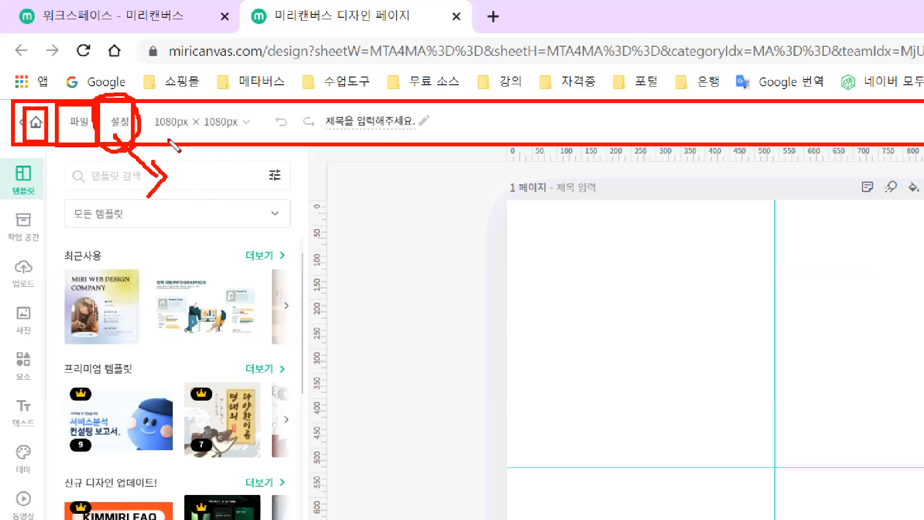
key("e")
mouse_move(145, 108)
left_mouse_down()
mouse_move(179, 141)
mouse_move(242, 137)
mouse_move(353, 153)
mouse_move(665, 308)
mouse_move(630, 330)
left_mouse_up()
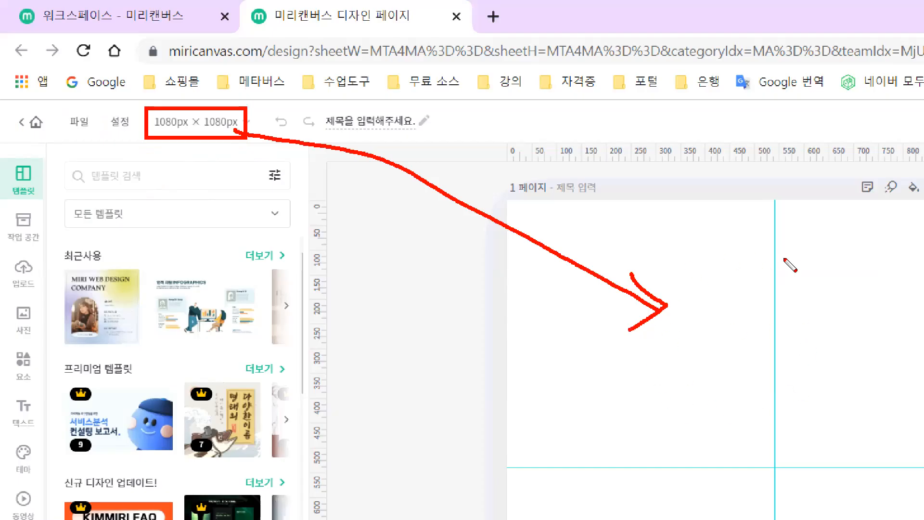
mouse_move(130, 137)
left_mouse_down()
mouse_move(253, 143)
mouse_move(246, 110)
mouse_move(142, 109)
mouse_move(144, 121)
mouse_move(246, 137)
mouse_move(237, 99)
mouse_move(136, 90)
mouse_move(141, 151)
mouse_move(209, 148)
left_mouse_up()
key("e")
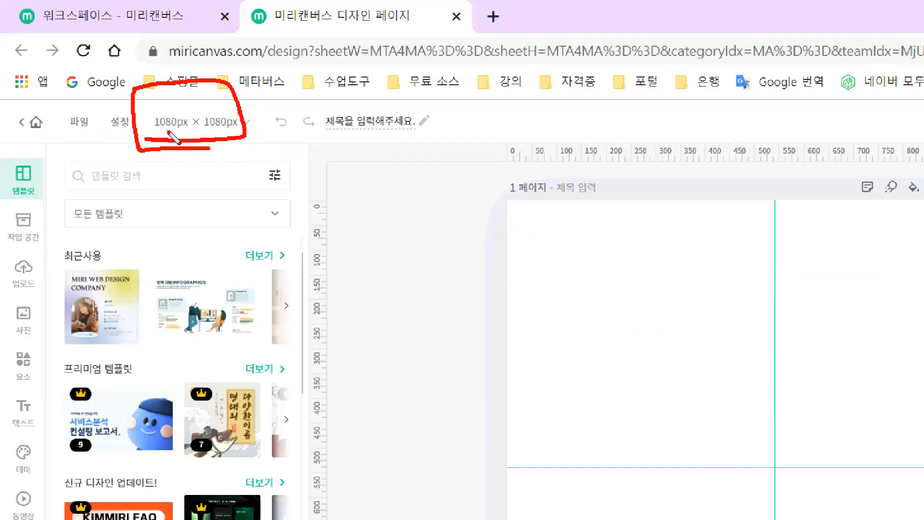
key("e")
left_click_drag(262, 104, 325, 140)
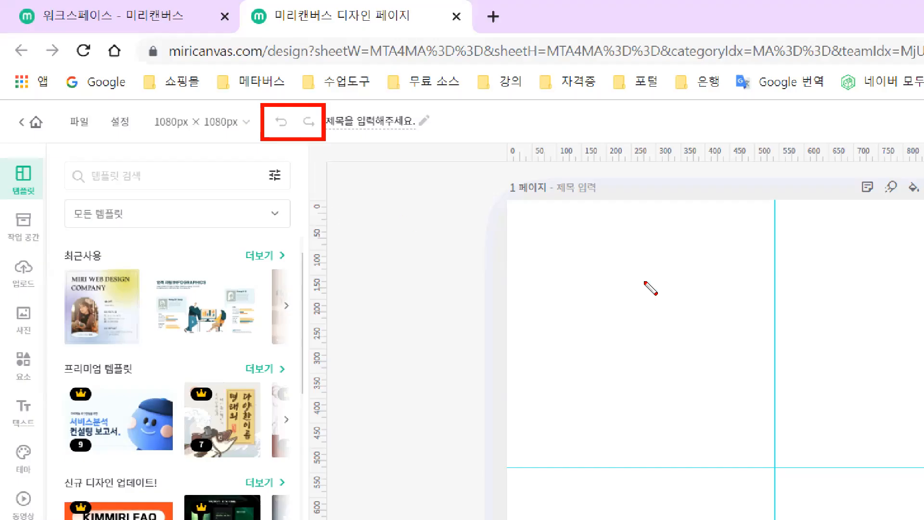
mouse_move(295, 172)
left_mouse_down()
mouse_move(280, 134)
mouse_move(307, 168)
left_mouse_up()
key("e")
left_click_drag(307, 132, 321, 168)
mouse_move(277, 137)
left_mouse_down()
mouse_move(289, 121)
mouse_move(318, 135)
mouse_move(302, 144)
mouse_move(316, 114)
mouse_move(319, 137)
left_mouse_up()
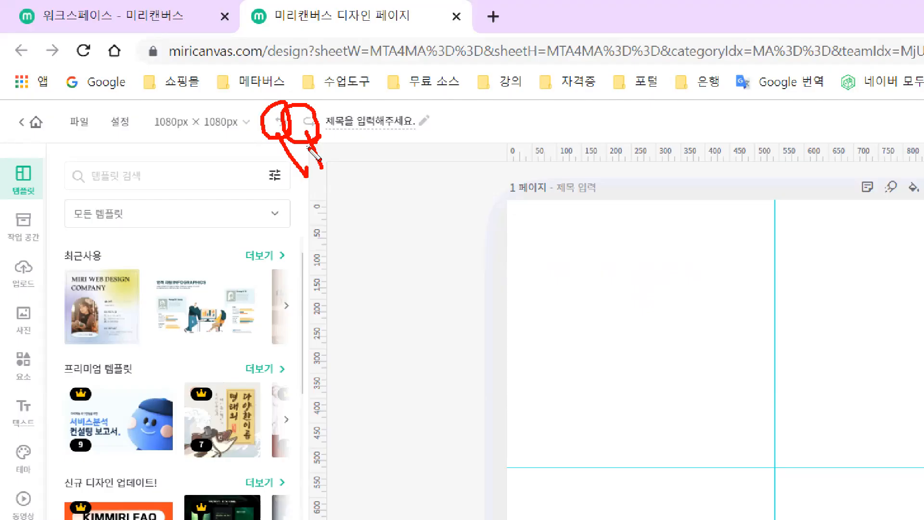
key("e")
mouse_move(313, 100)
left_mouse_down()
mouse_move(363, 135)
mouse_move(436, 140)
left_mouse_up()
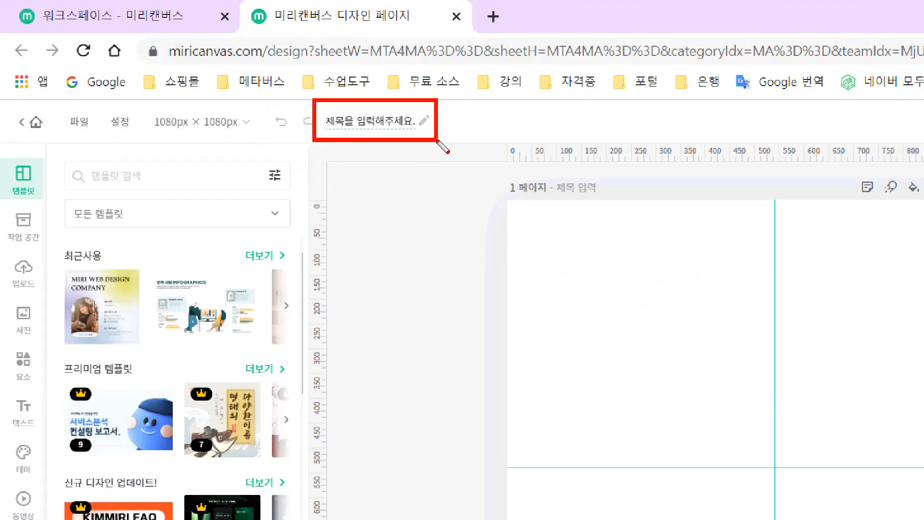
mouse_move(514, 197)
left_mouse_down()
mouse_move(848, 423)
mouse_move(919, 456)
mouse_move(910, 448)
left_mouse_up()
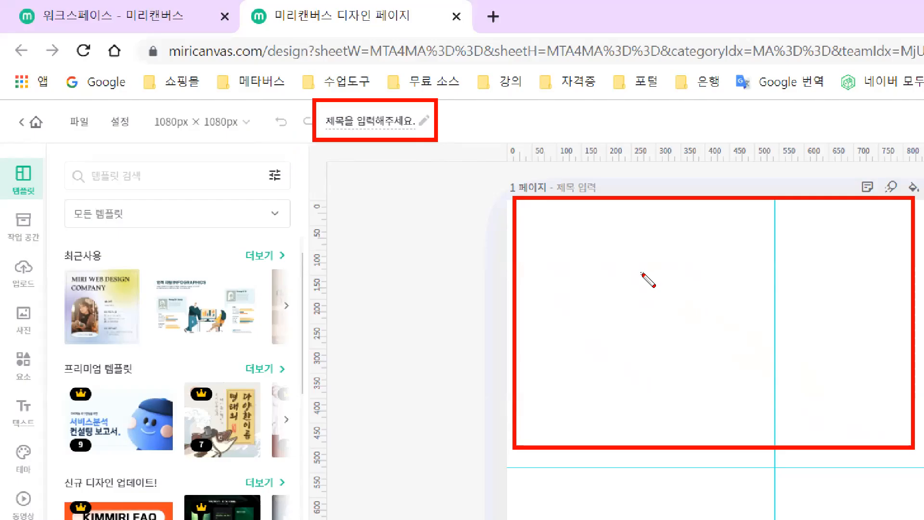
mouse_move(569, 278)
left_mouse_down()
mouse_move(460, 167)
mouse_move(379, 122)
mouse_move(373, 129)
mouse_move(388, 150)
left_mouse_up()
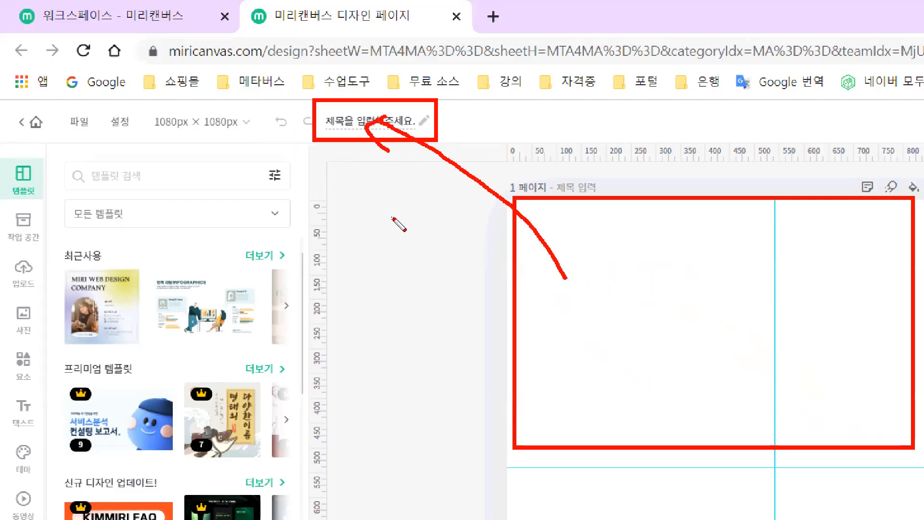
key("Escape")
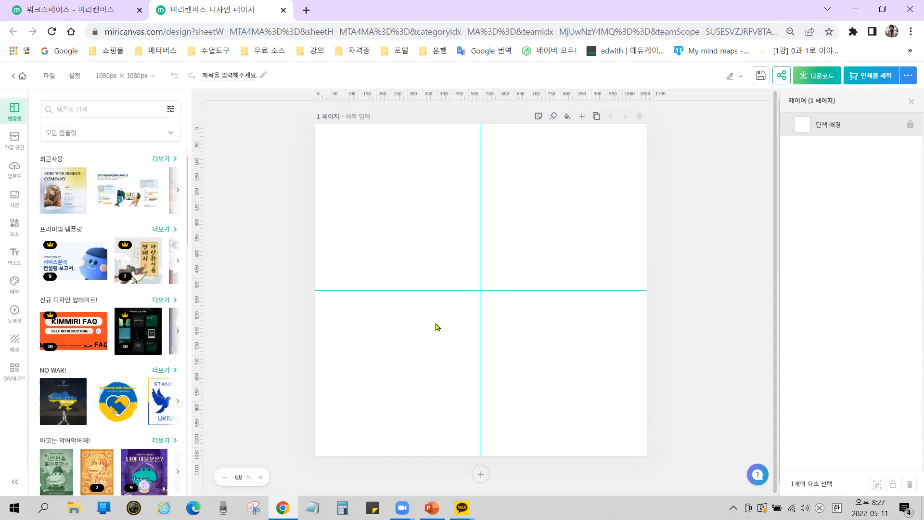
key("ctrl")
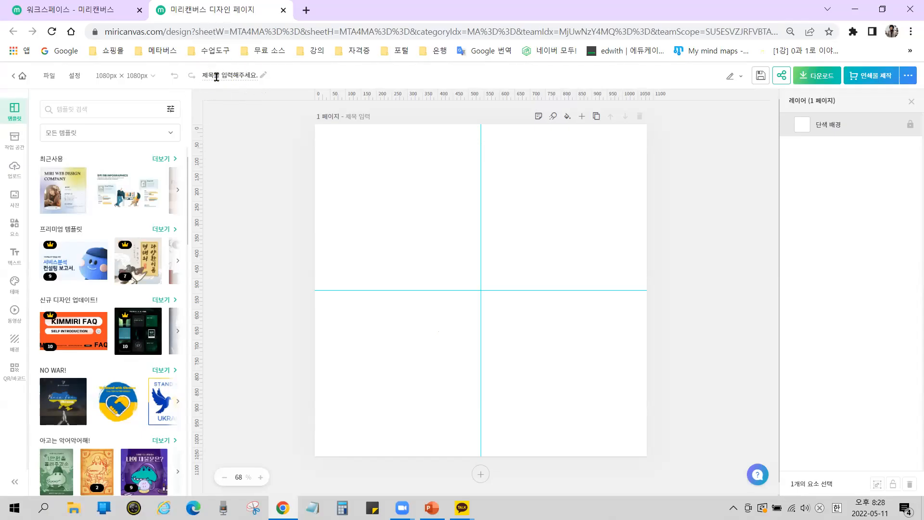
key("ctrl")
key("ctrl+2")
left_click_drag(765, 59, 793, 90)
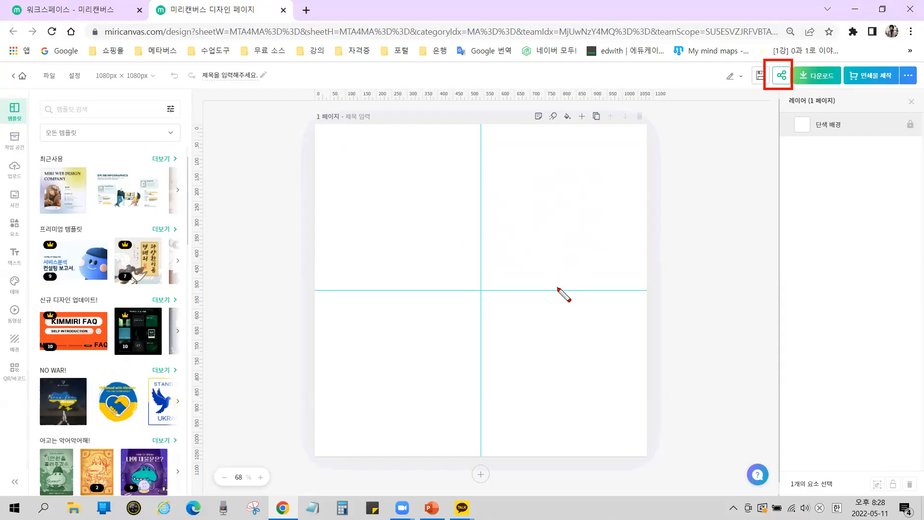
key("ctrl+z")
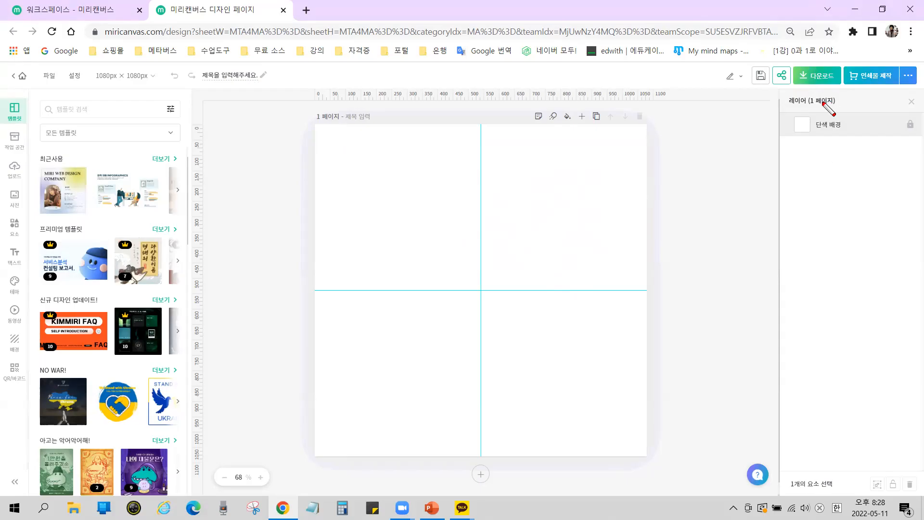
left_click_drag(791, 60, 841, 90)
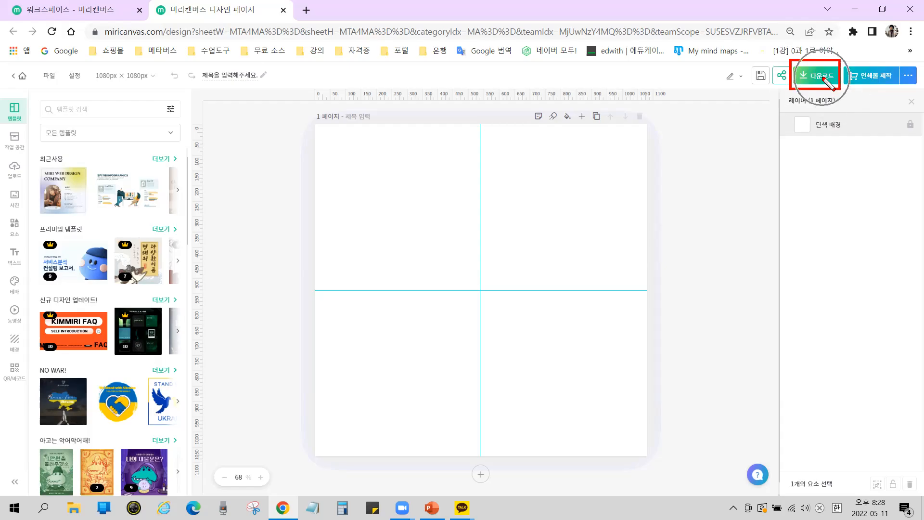
key("Escape")
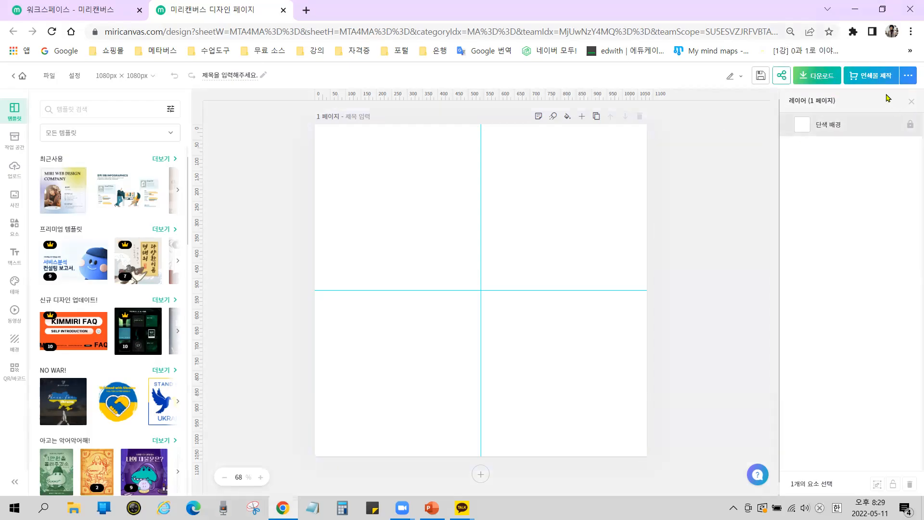
key("ctrl+2")
mouse_move(840, 60)
left_mouse_down()
mouse_move(845, 75)
mouse_move(904, 94)
left_mouse_up()
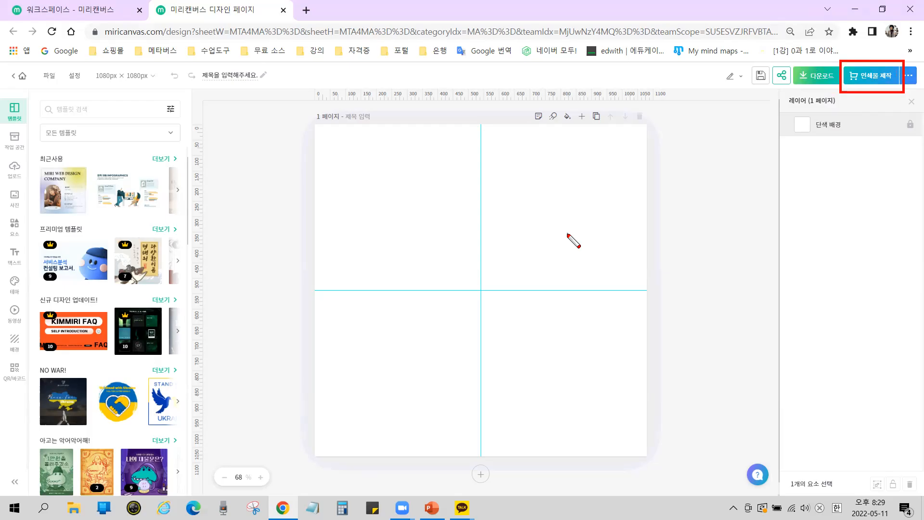
key("Escape")
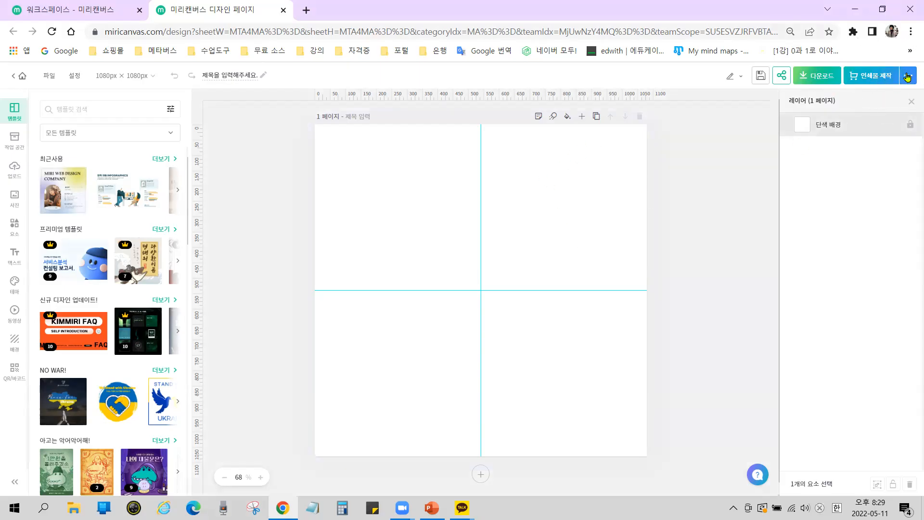
Open the menu of further design actions, review its print, download, sharing, slideshow, embed and template options, and close it
left_click(910, 76)
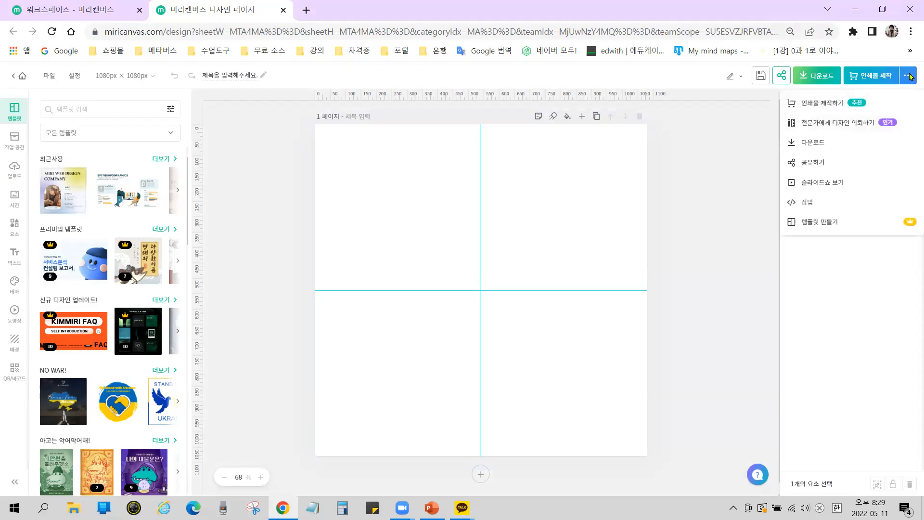
key("ctrl+2")
mouse_move(784, 104)
left_mouse_down()
mouse_move(760, 144)
mouse_move(779, 224)
mouse_move(796, 239)
left_mouse_up()
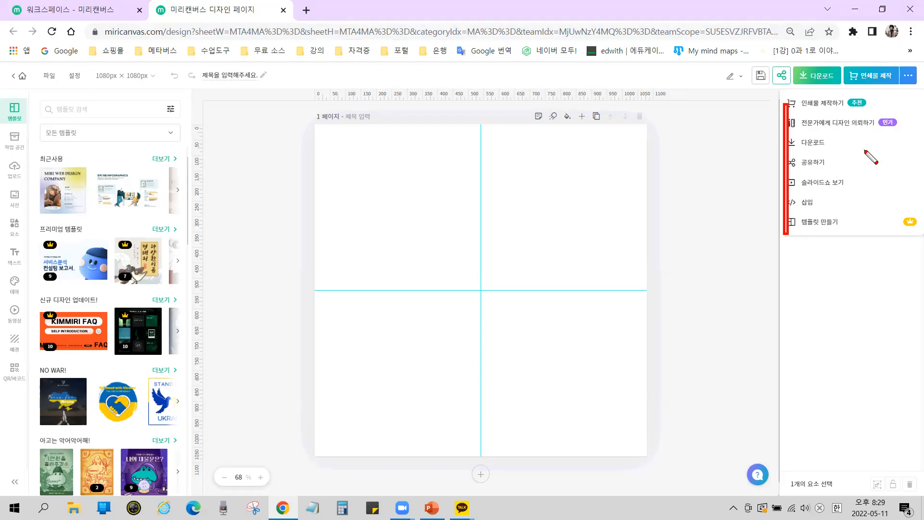
key("Escape")
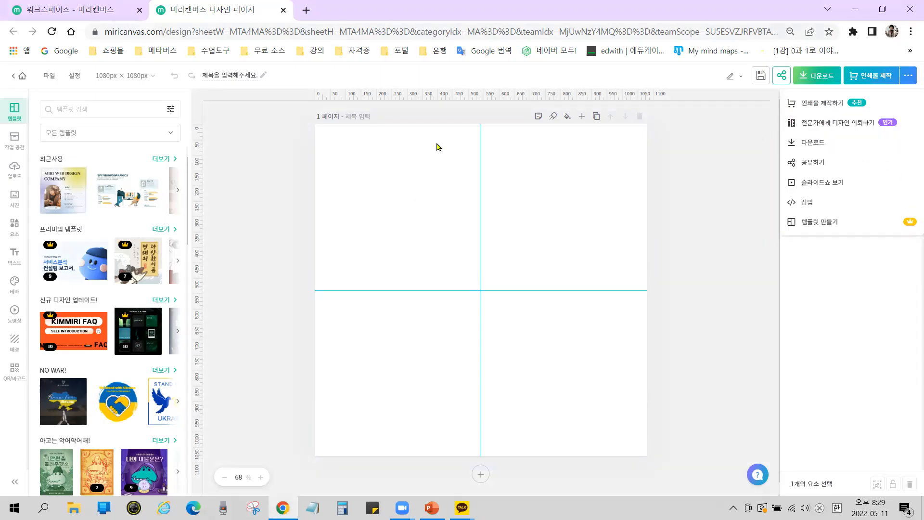
left_click(235, 201)
key("ctrl+2")
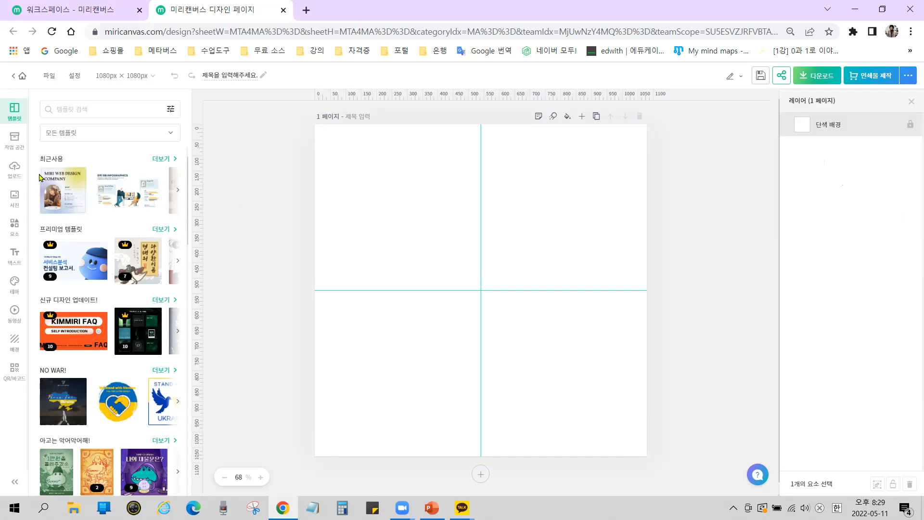
mouse_move(14, 133)
left_mouse_down()
mouse_move(38, 409)
mouse_move(29, 412)
left_mouse_up()
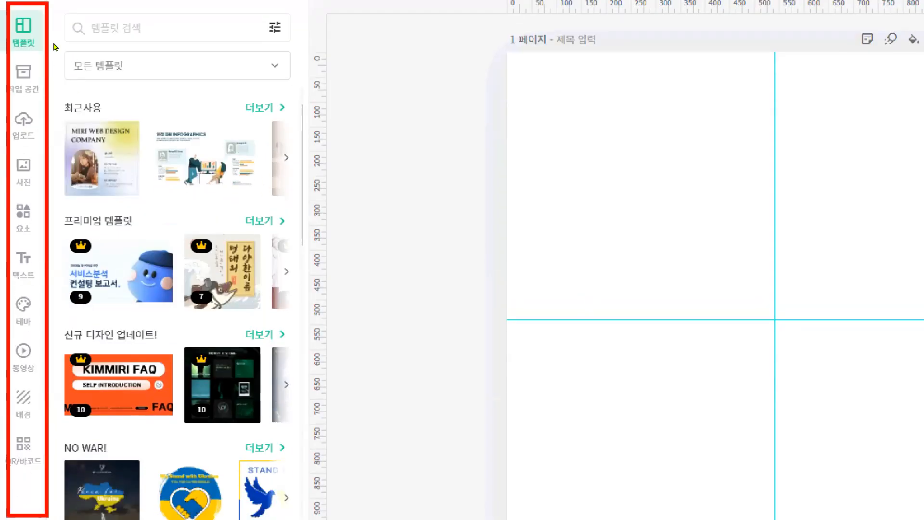
key("Escape")
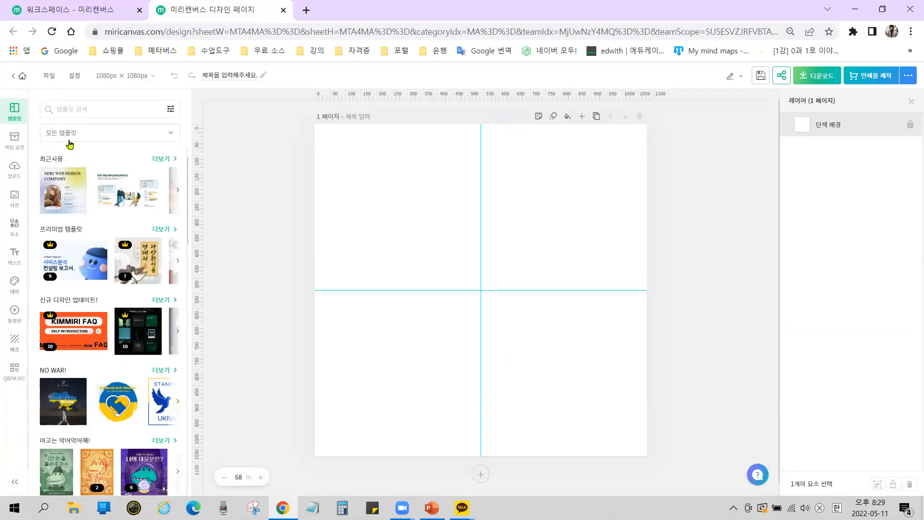
mouse_move(32, 95)
left_mouse_down()
mouse_move(140, 495)
mouse_move(191, 496)
left_mouse_up()
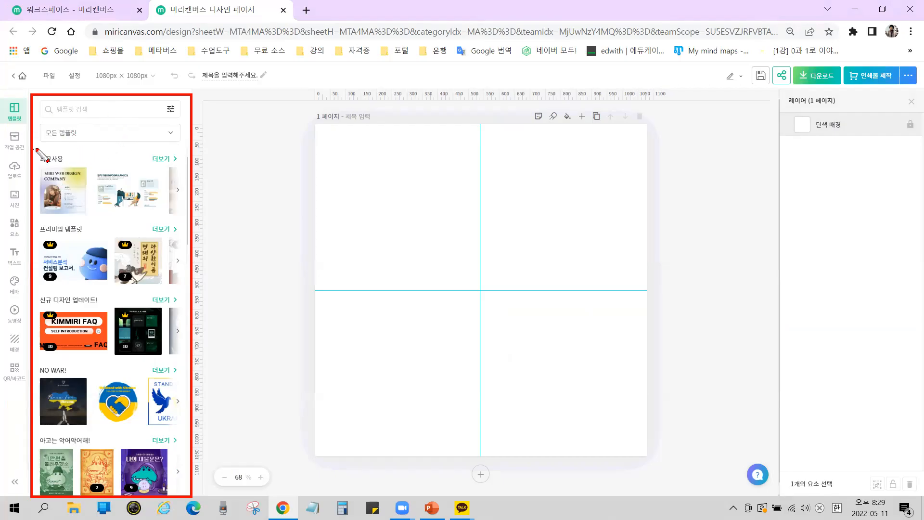
mouse_move(34, 145)
left_mouse_down()
mouse_move(71, 168)
mouse_move(188, 290)
left_mouse_up()
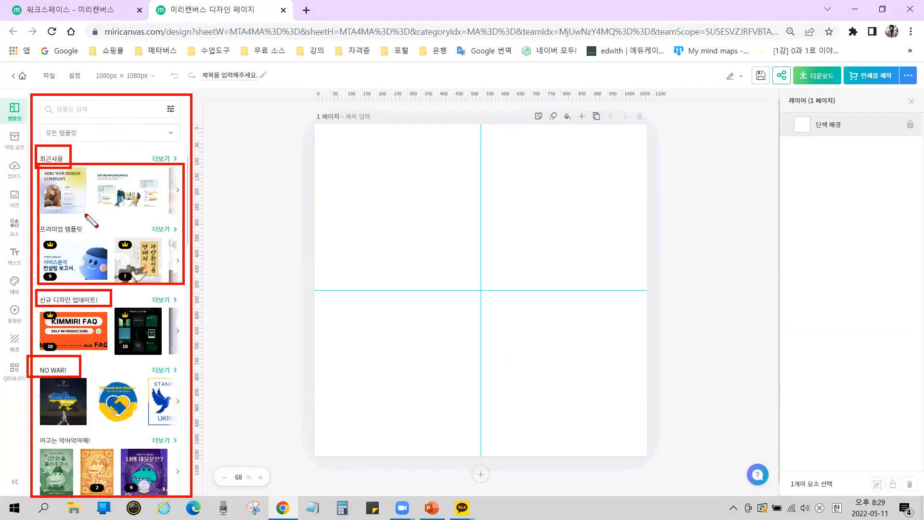
key("Escape")
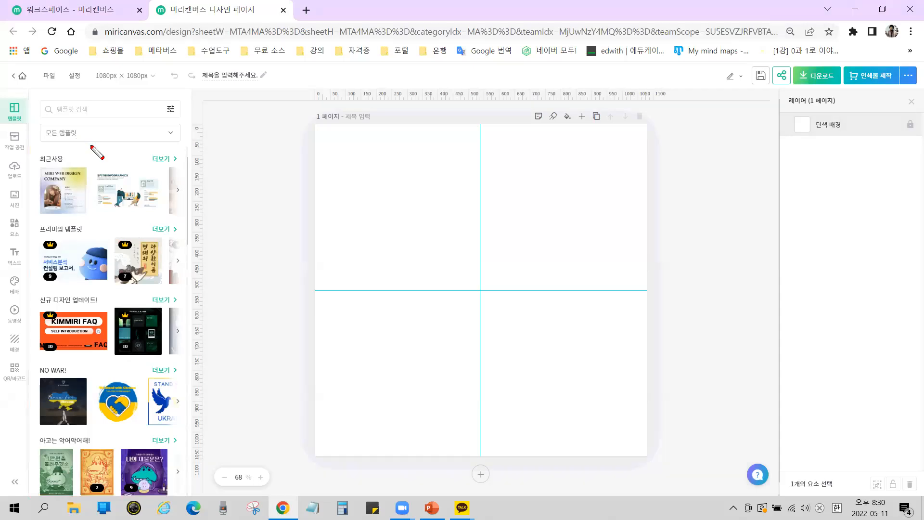
left_click_drag(37, 122, 183, 148)
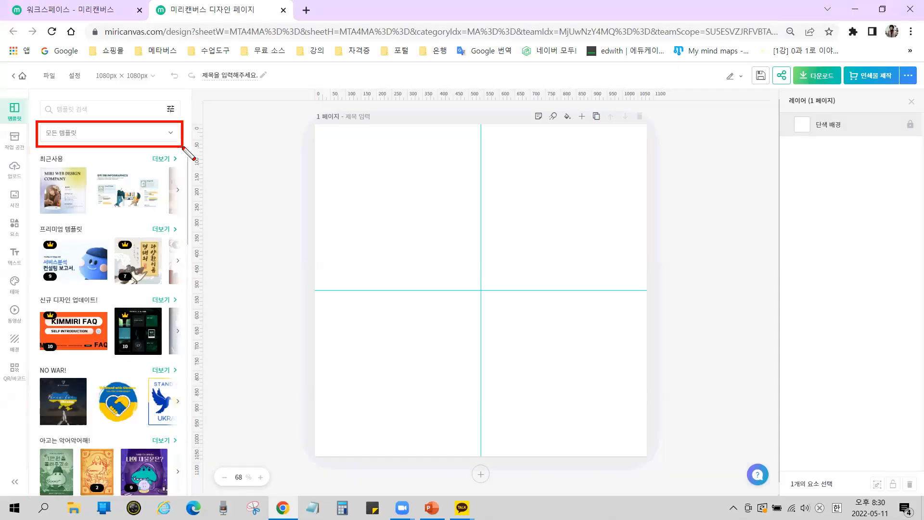
key("Escape")
Expand the template category list (모든 템플릿) and look through its web (웹용) and print (인쇄용) categories
left_click(109, 139)
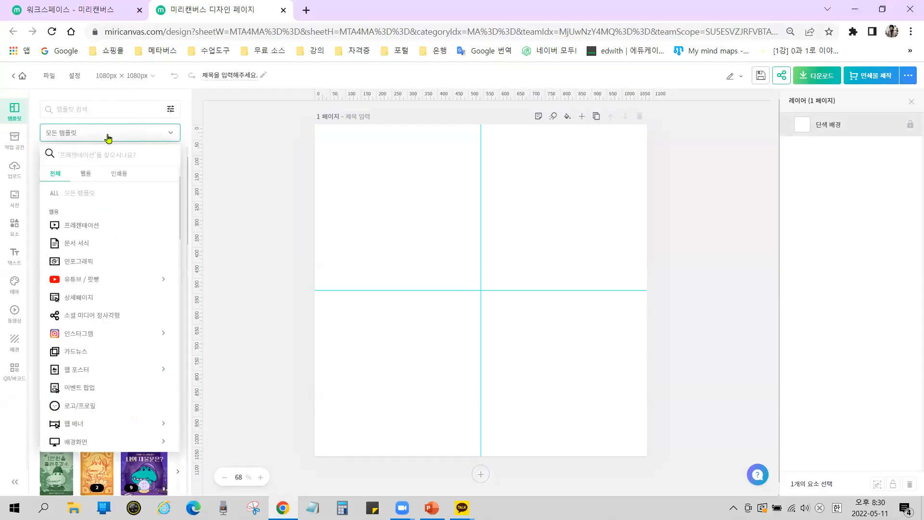
key("ctrl+2")
mouse_move(41, 142)
left_mouse_down()
mouse_move(53, 203)
mouse_move(191, 454)
mouse_move(183, 457)
left_mouse_up()
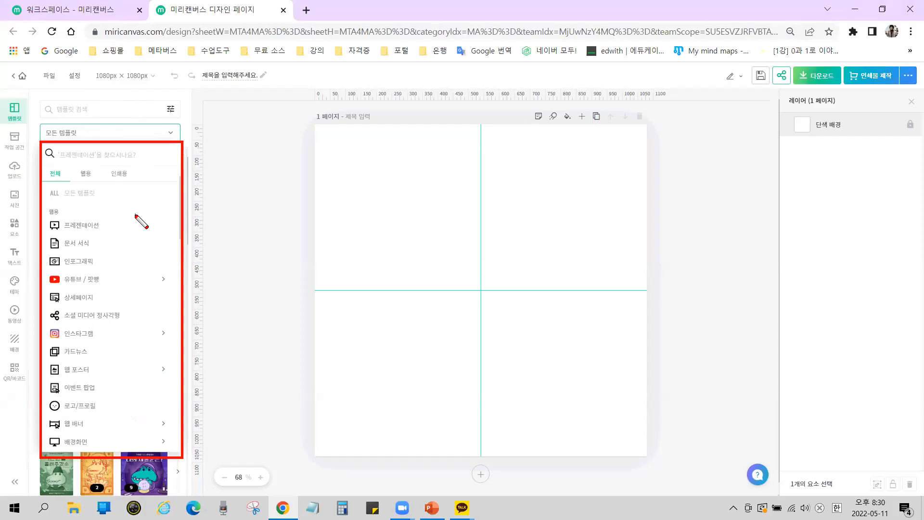
mouse_move(106, 221)
left_mouse_down()
mouse_move(150, 343)
mouse_move(143, 434)
mouse_move(105, 452)
left_mouse_up()
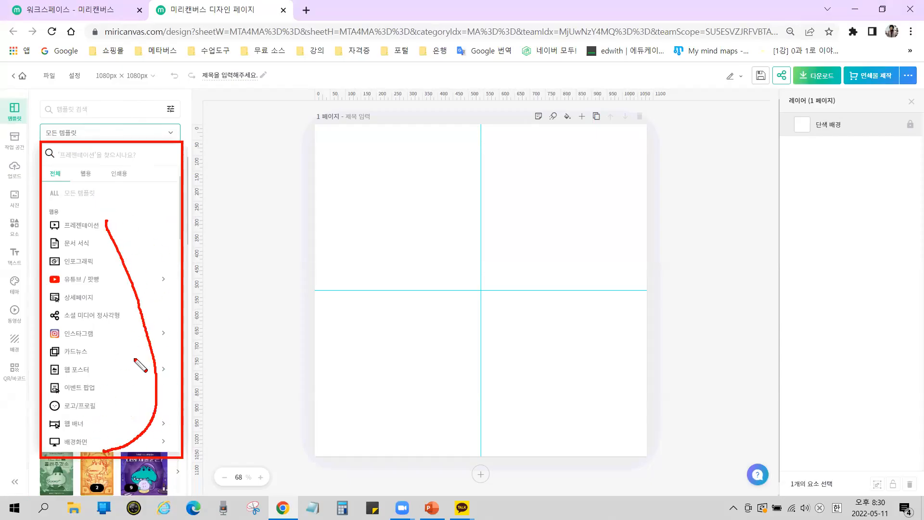
key("Escape")
scroll(110, 252, "down", 10)
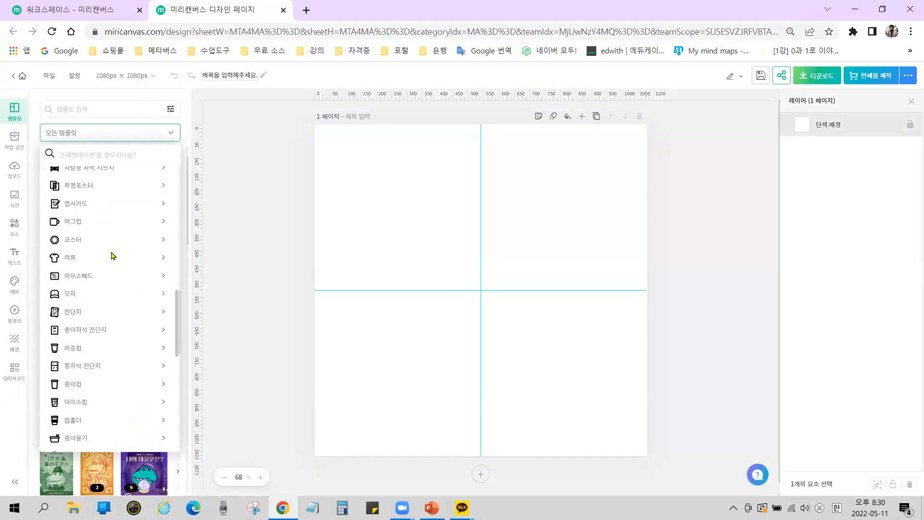
scroll(111, 255, "down", 3)
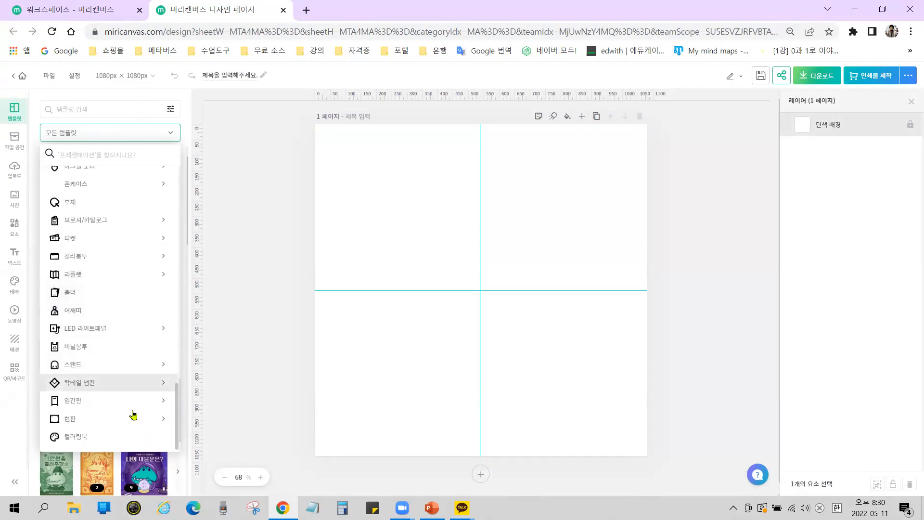
scroll(99, 337, "up", 5)
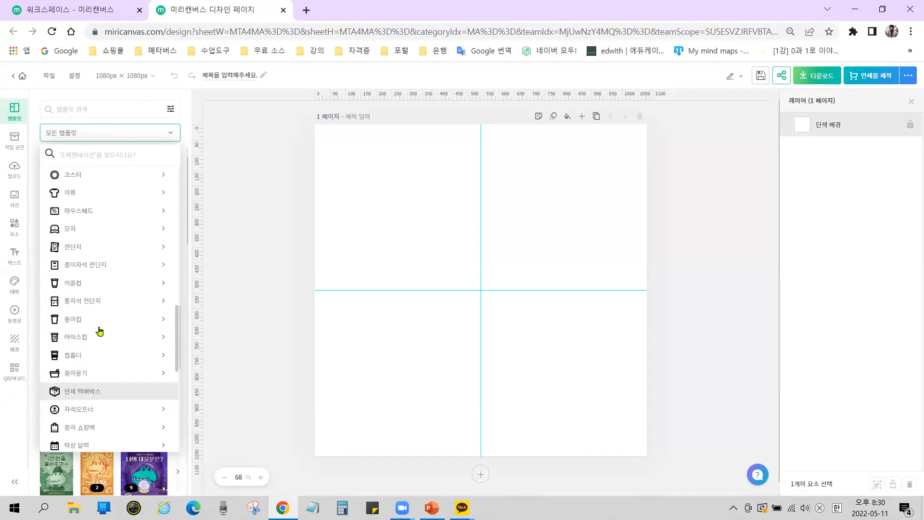
scroll(118, 288, "up", 3)
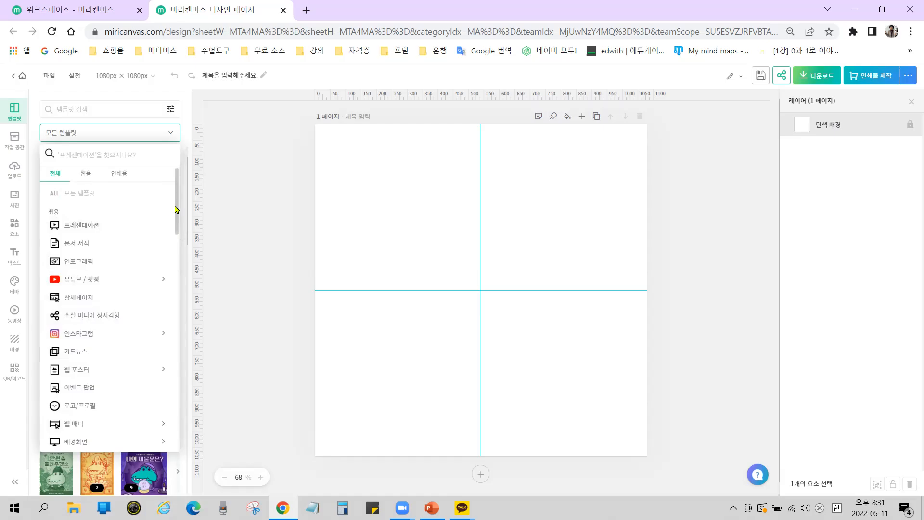
left_click_drag(178, 209, 183, 238)
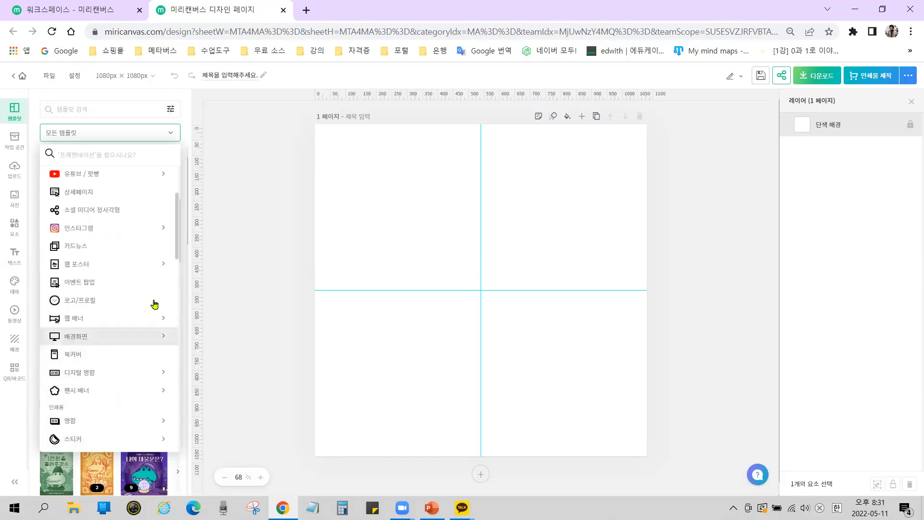
Filter the template list to horizontal business cards (명함, 가로형) from the print categories
left_click(183, 240)
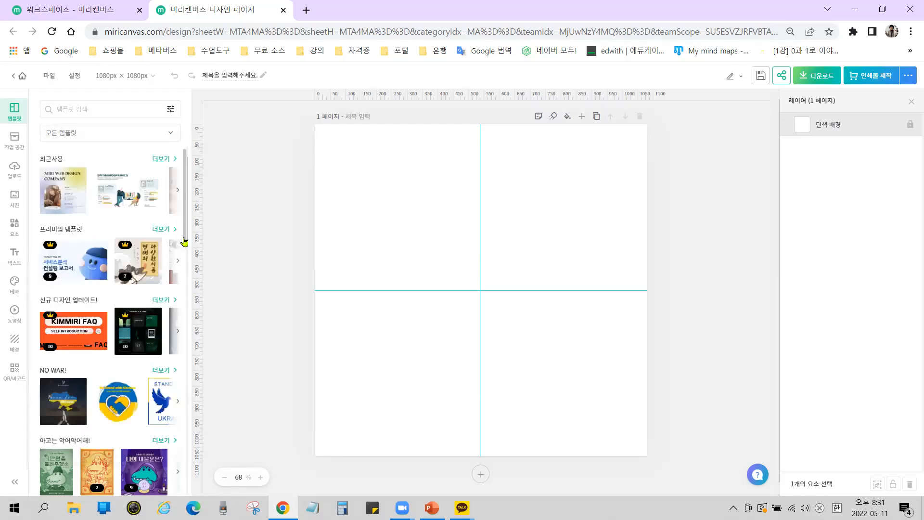
left_click(171, 134)
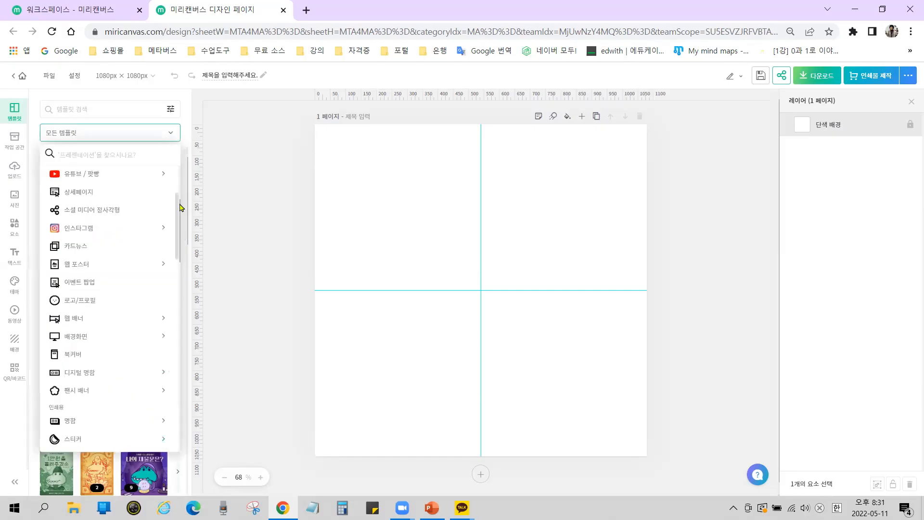
left_click_drag(179, 208, 178, 253)
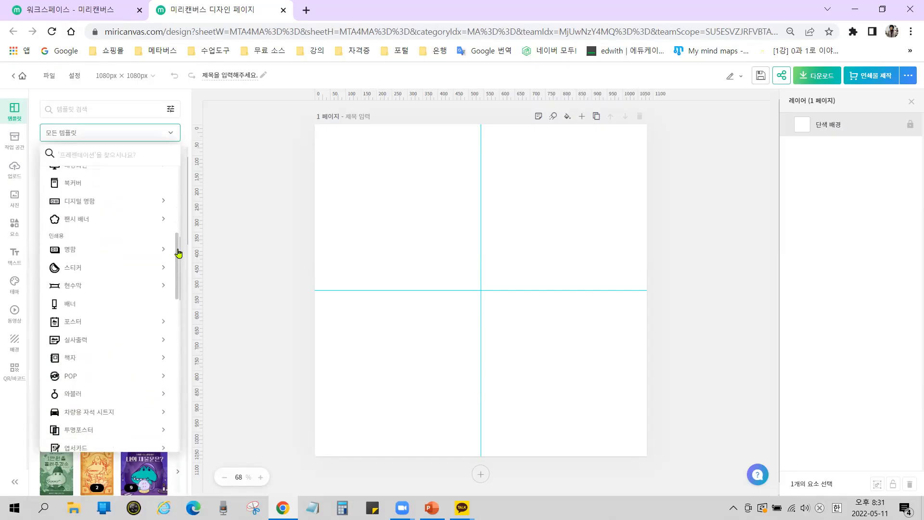
left_click(70, 250)
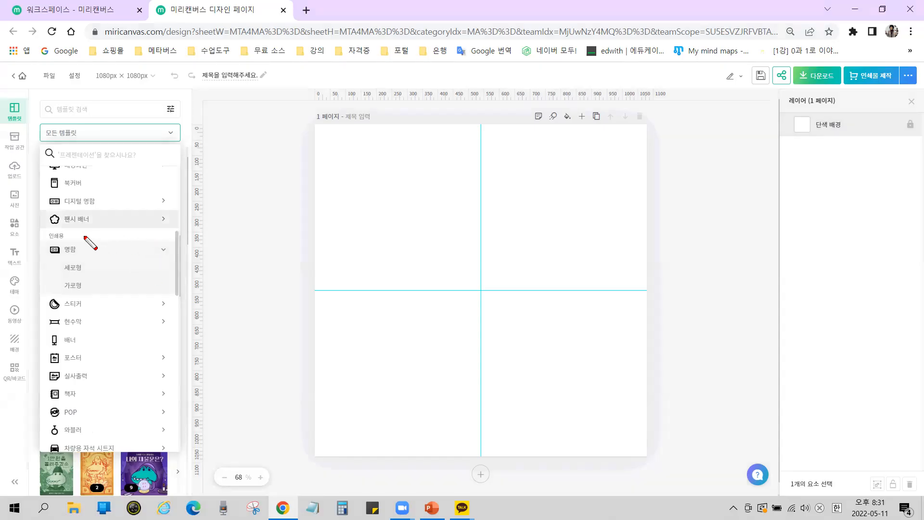
mouse_move(53, 263)
left_mouse_down()
mouse_move(72, 296)
mouse_move(102, 300)
mouse_move(82, 264)
mouse_move(58, 262)
left_mouse_up()
key("Escape")
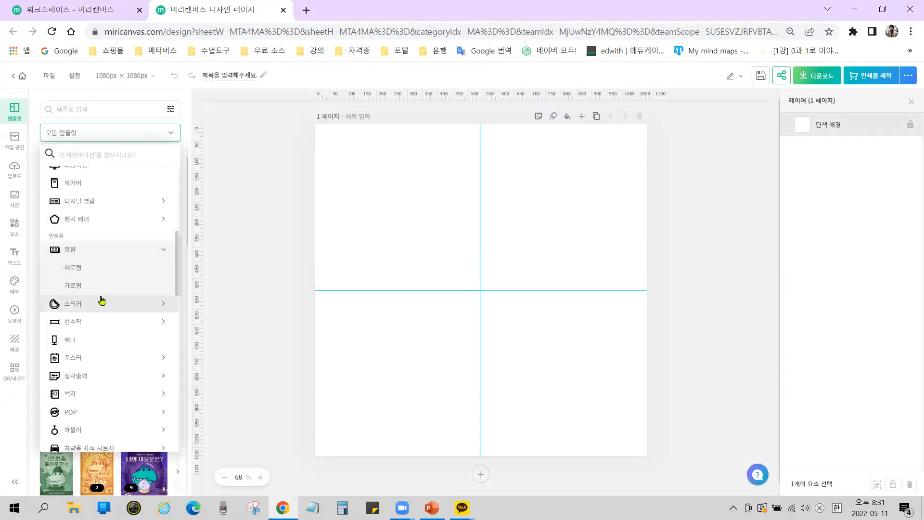
left_click(76, 290)
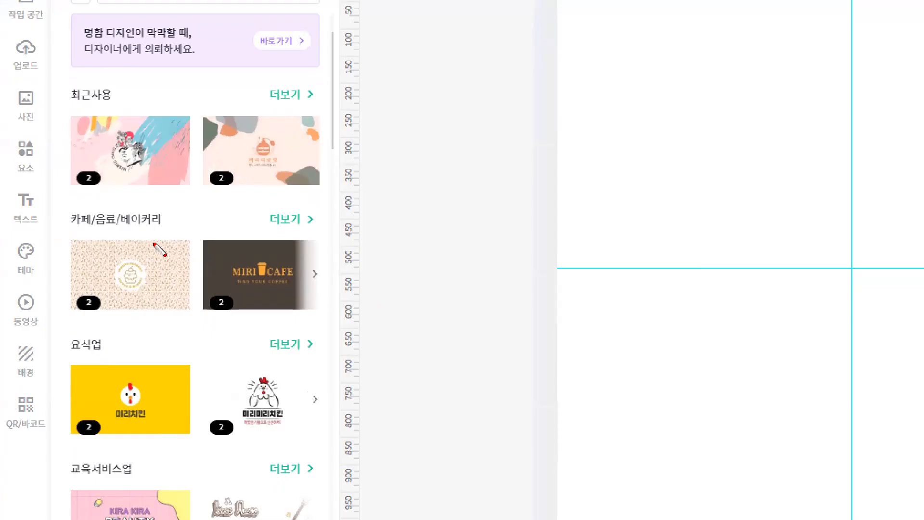
mouse_move(67, 204)
left_mouse_down()
mouse_move(97, 235)
mouse_move(179, 212)
left_mouse_up()
left_click_drag(66, 200, 162, 232)
left_click_drag(61, 318, 120, 358)
left_click_drag(61, 447, 157, 498)
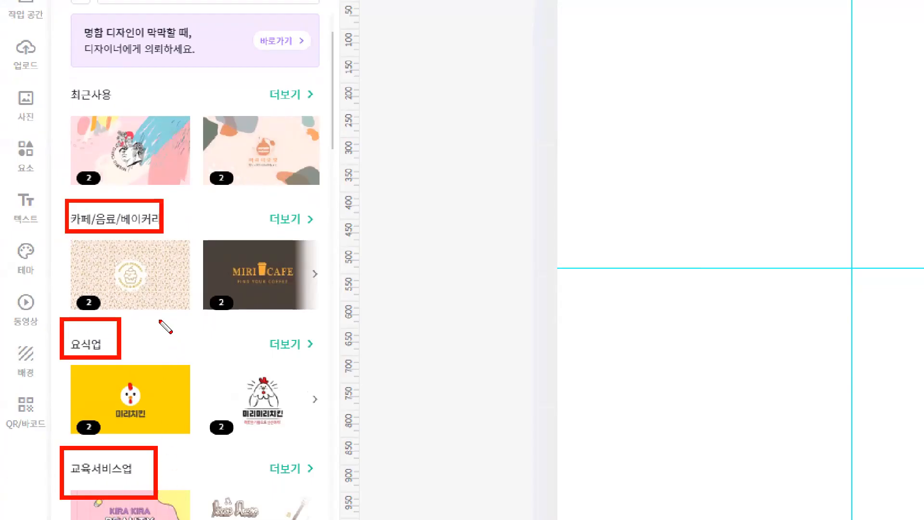
key("Escape")
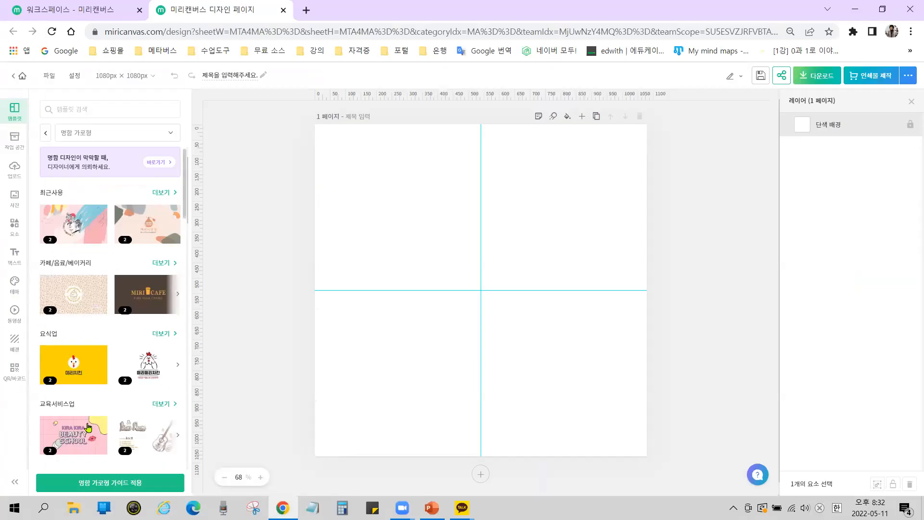
Show all education service (교육서비스업) business card templates and browse through them
left_click(174, 404)
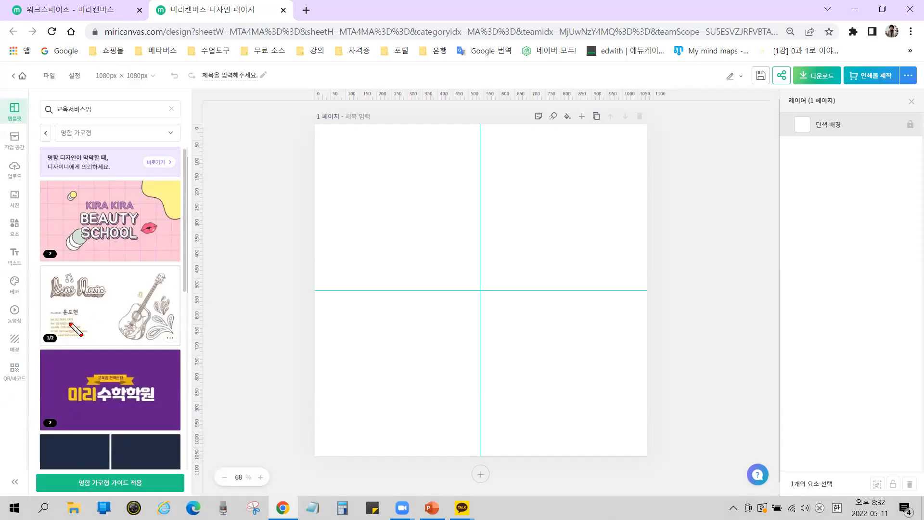
mouse_move(24, 170)
left_mouse_down()
mouse_move(168, 276)
mouse_move(215, 283)
left_mouse_up()
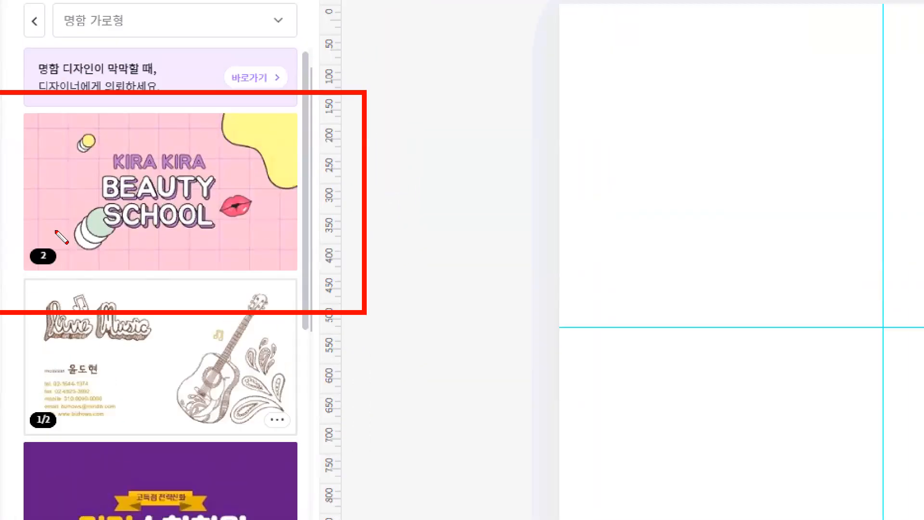
left_click_drag(23, 240, 65, 273)
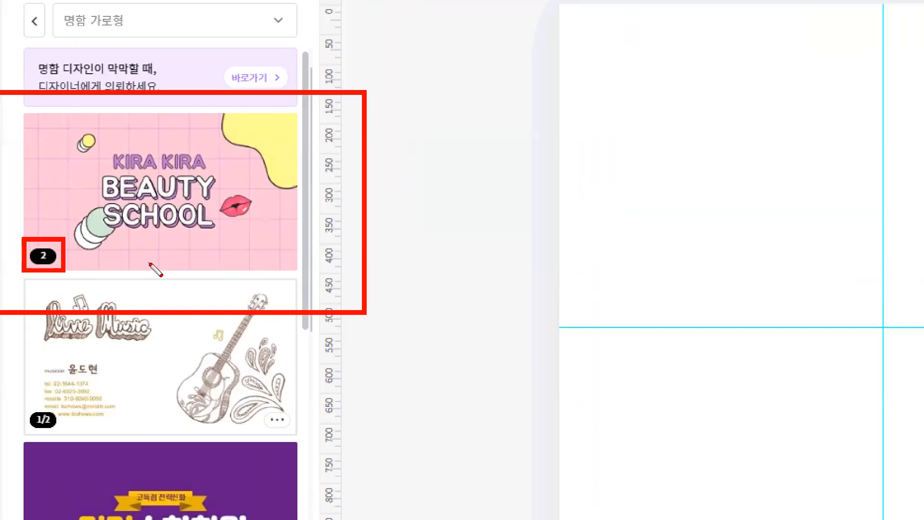
key("Escape")
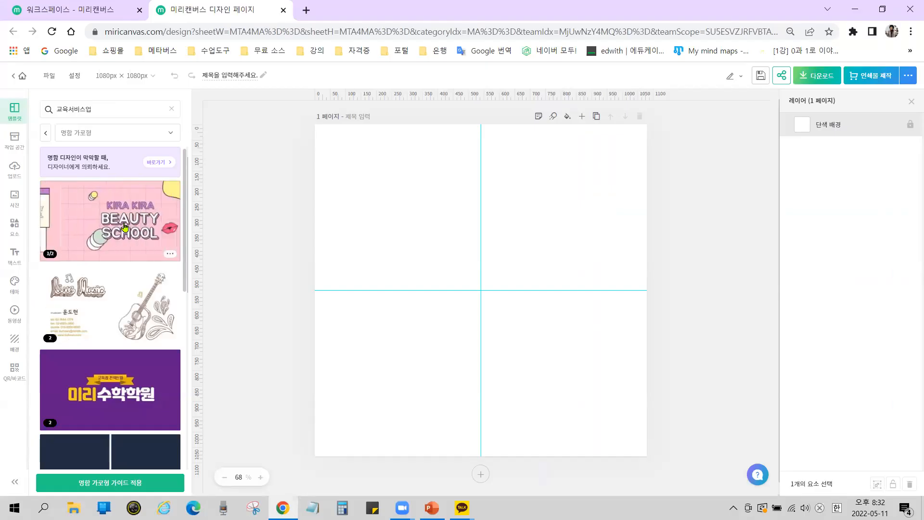
scroll(154, 362, "down", 4)
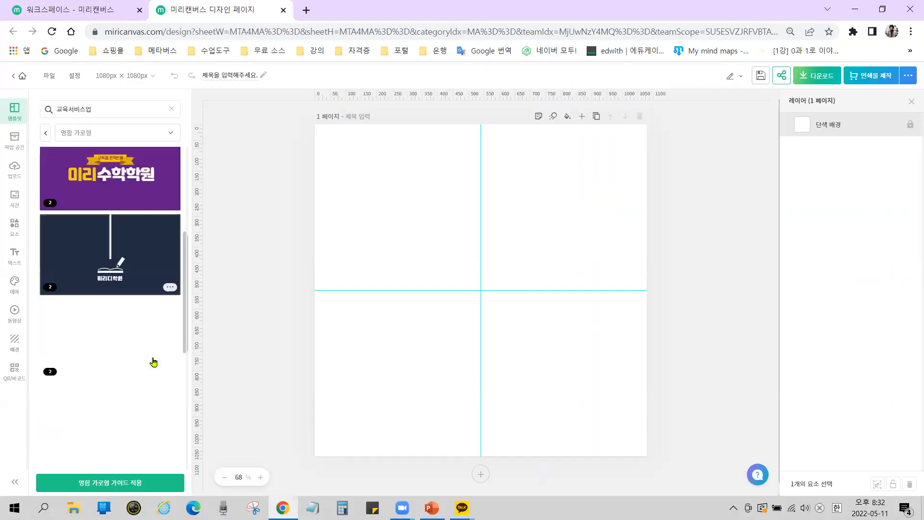
scroll(153, 362, "down", 1)
scroll(159, 335, "down", 5)
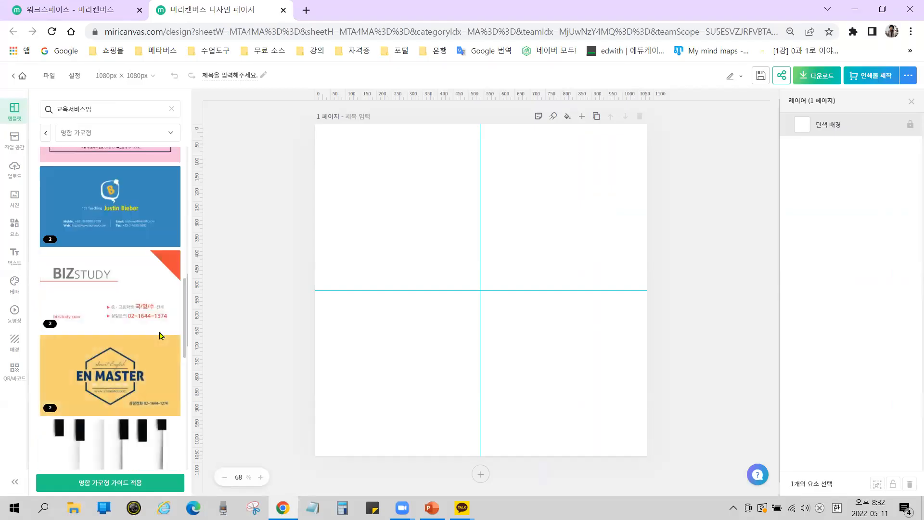
scroll(160, 336, "down", 5)
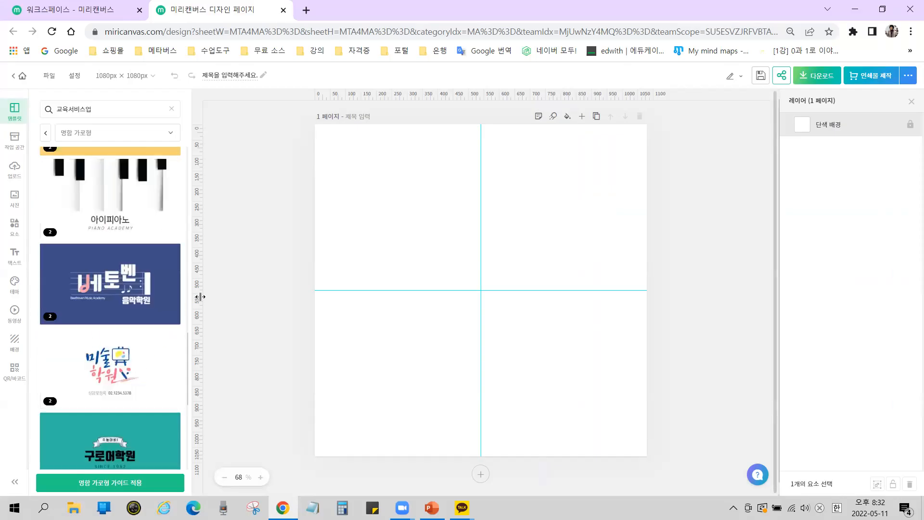
mouse_move(37, 236)
left_mouse_down()
mouse_move(199, 335)
mouse_move(188, 334)
left_mouse_up()
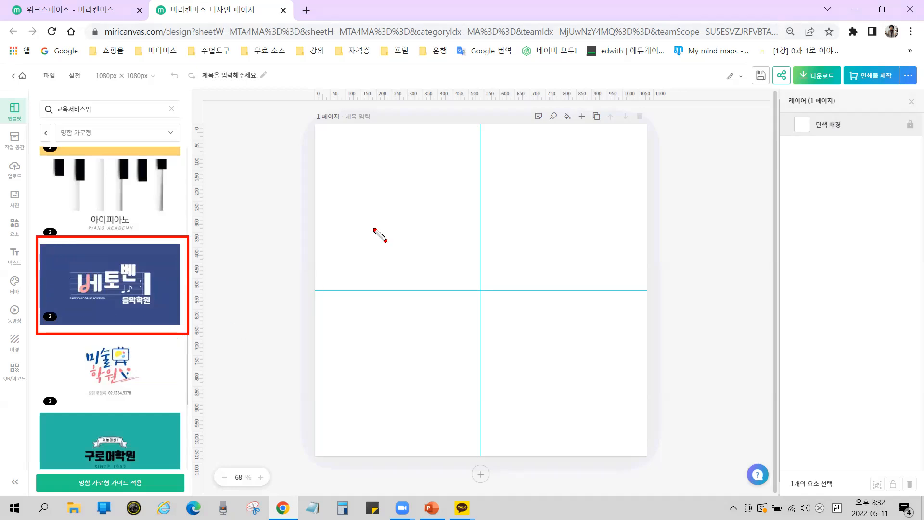
left_click_drag(661, 454, 646, 456)
mouse_move(182, 281)
left_mouse_down()
mouse_move(345, 270)
mouse_move(383, 284)
left_mouse_up()
left_click_drag(152, 294, 392, 305)
mouse_move(349, 236)
left_mouse_down()
mouse_move(421, 305)
mouse_move(373, 339)
left_mouse_up()
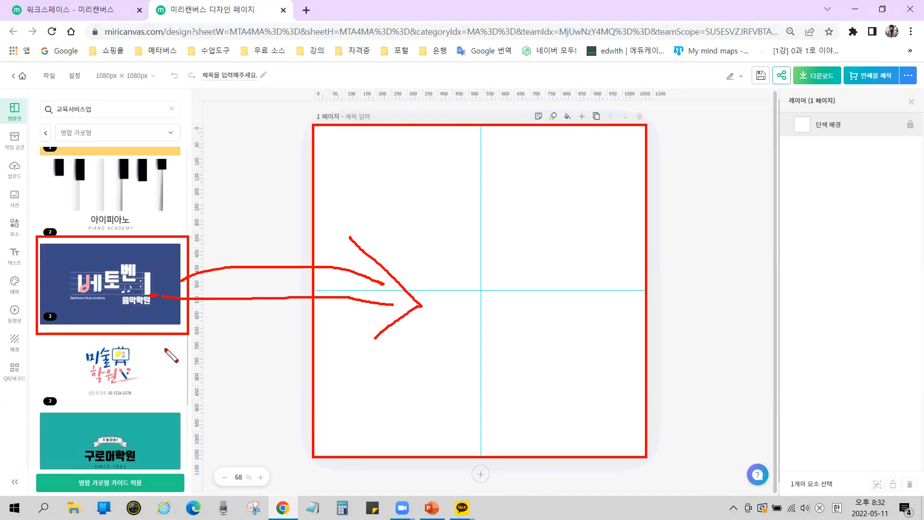
key("Escape")
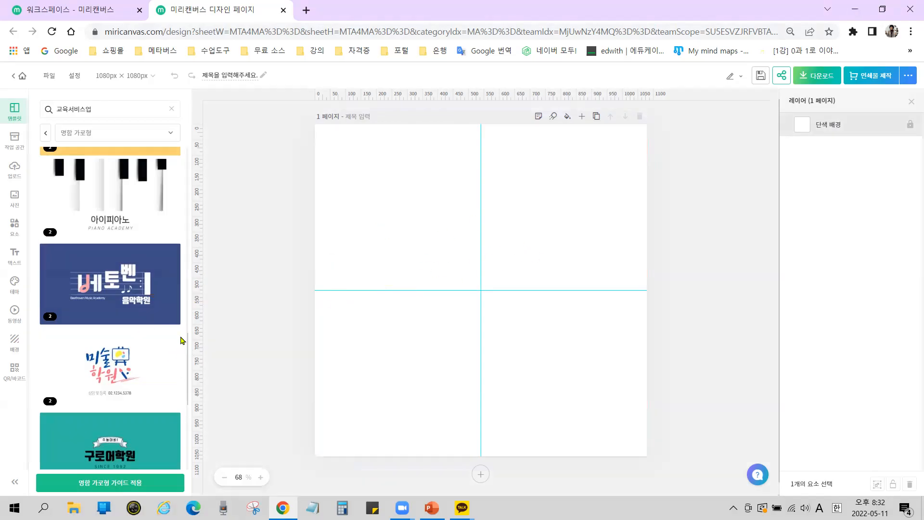
Open the math academy template 수학의 자신감 and place its front-side design on the blank page
scroll(172, 300, "down", 5)
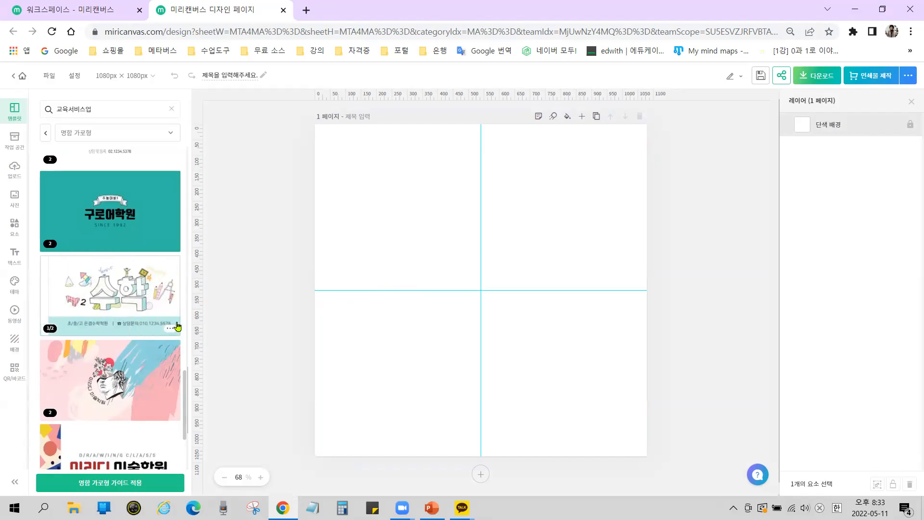
left_click(107, 288)
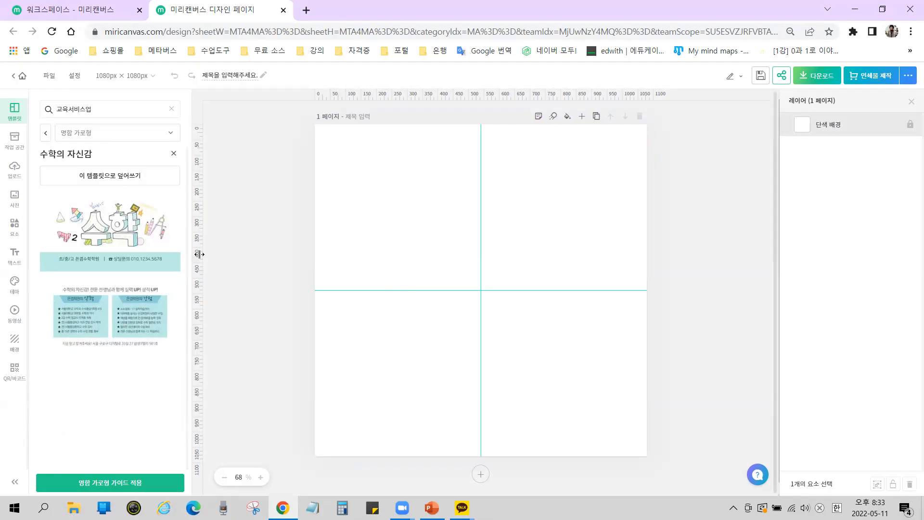
left_click_drag(167, 220, 183, 346)
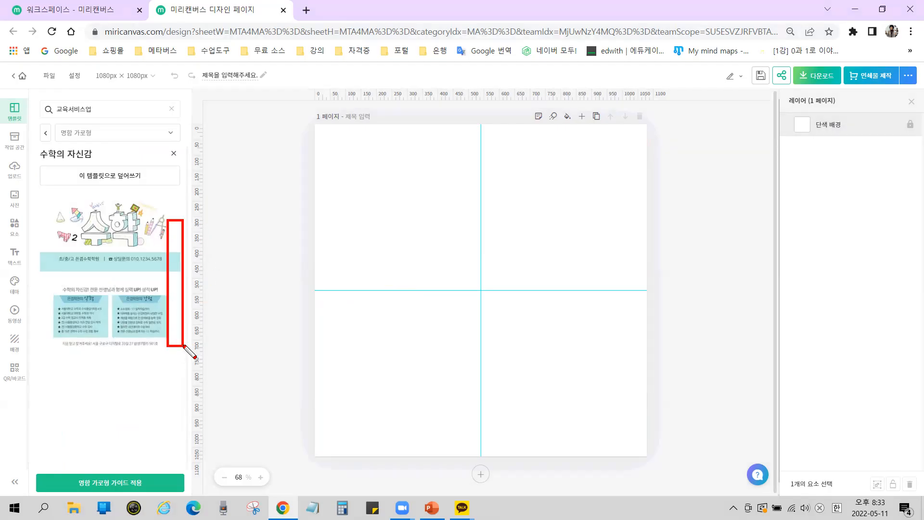
key("Escape")
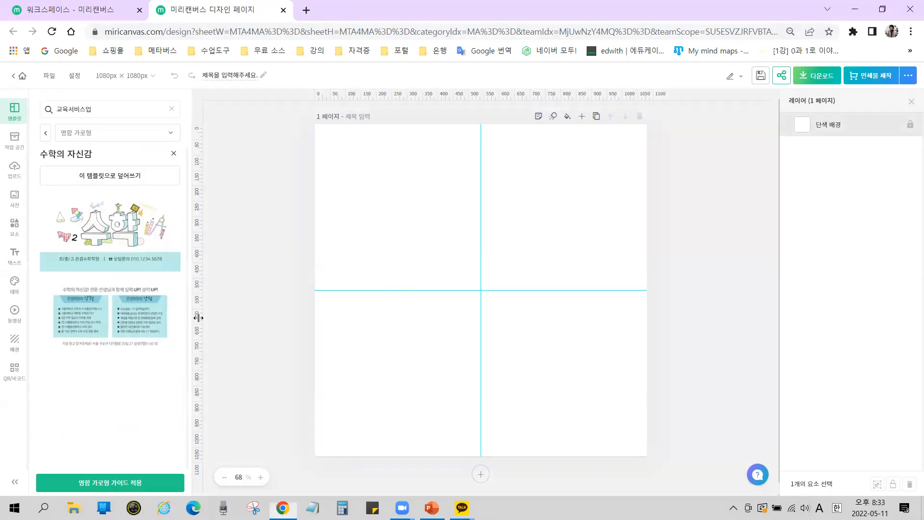
left_click(120, 223)
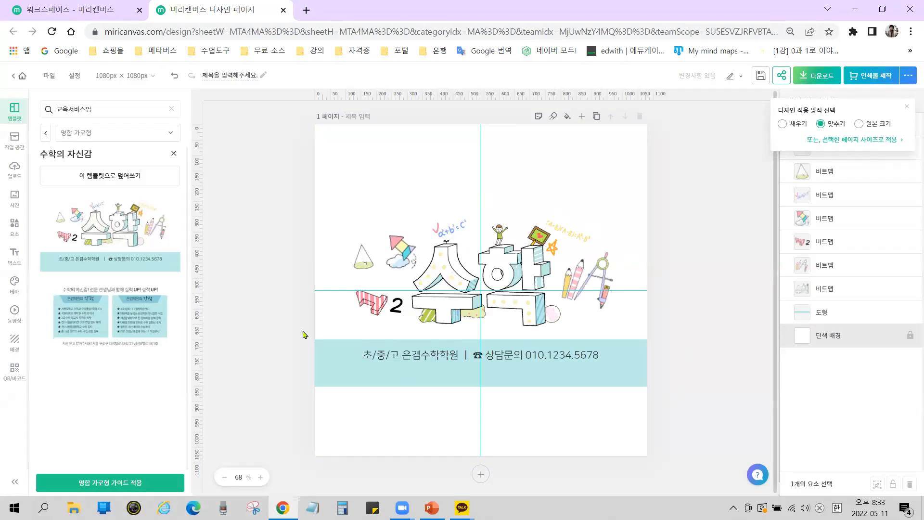
mouse_move(315, 125)
left_mouse_down()
mouse_move(660, 403)
mouse_move(647, 458)
left_mouse_up()
left_click_drag(318, 207, 662, 394)
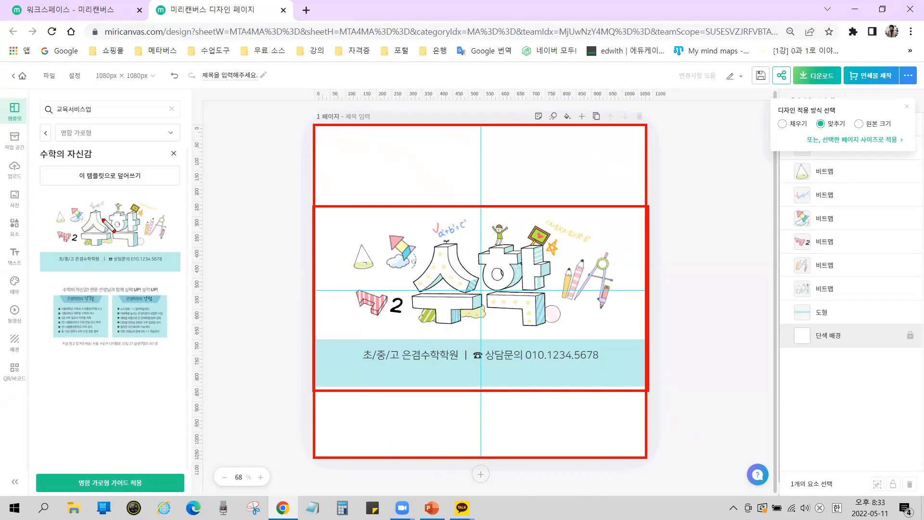
mouse_move(134, 237)
left_mouse_down()
mouse_move(385, 205)
mouse_move(442, 208)
mouse_move(431, 279)
left_mouse_up()
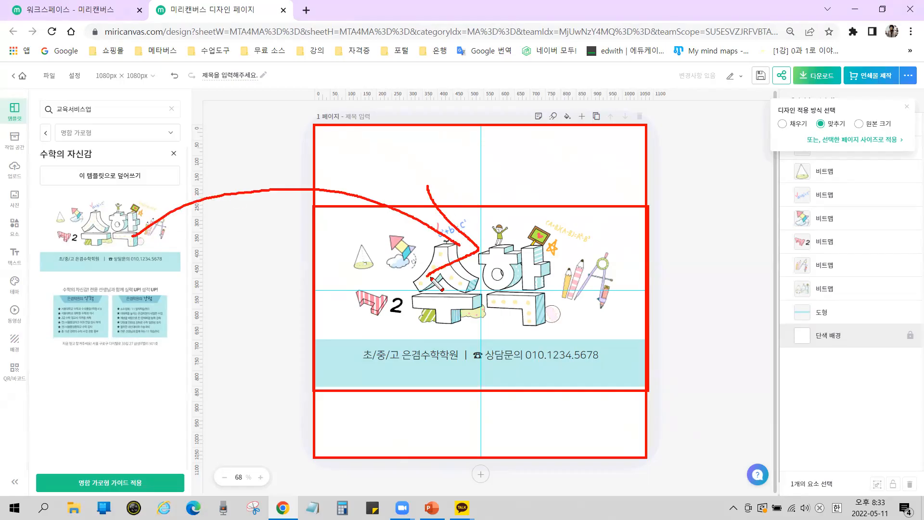
key("Escape")
key("ctrl+2")
left_click_drag(613, 431, 646, 458)
mouse_move(41, 193)
left_mouse_down()
mouse_move(164, 288)
mouse_move(187, 278)
left_mouse_up()
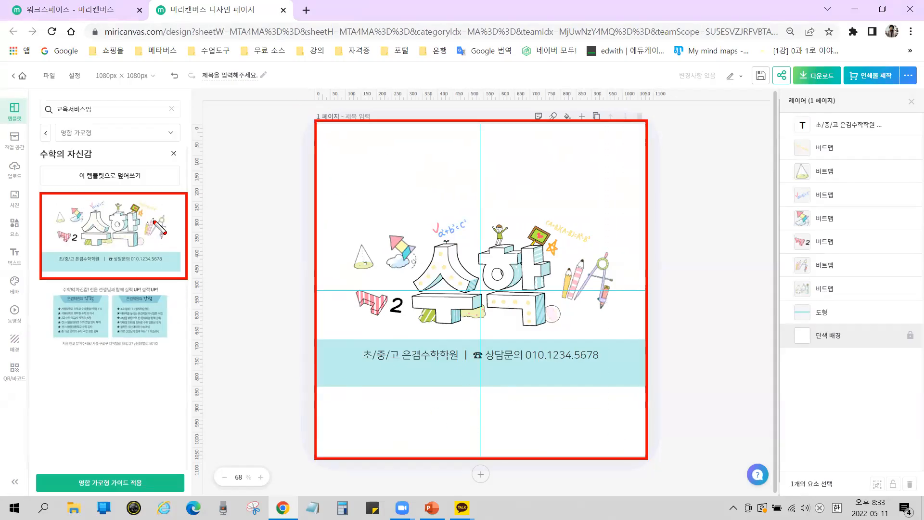
mouse_move(151, 246)
left_mouse_down()
mouse_move(230, 221)
mouse_move(351, 220)
left_mouse_up()
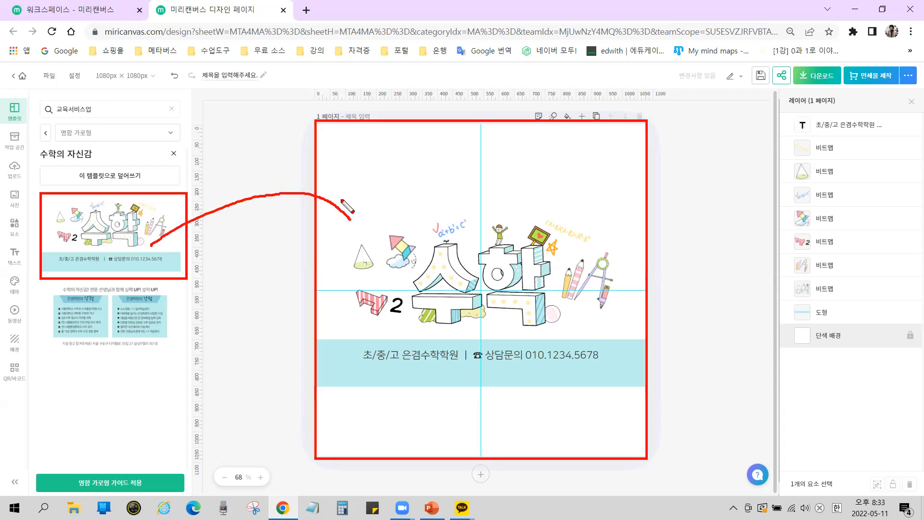
left_click_drag(314, 173, 312, 287)
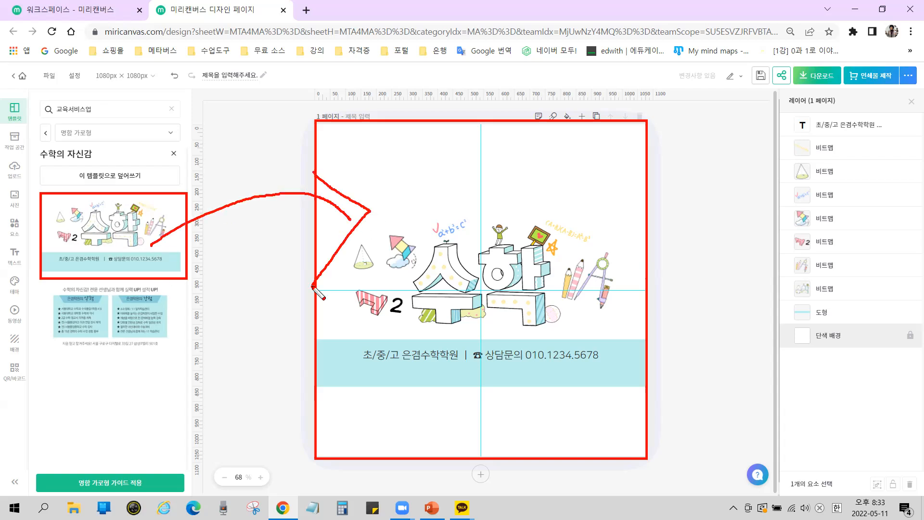
key("e")
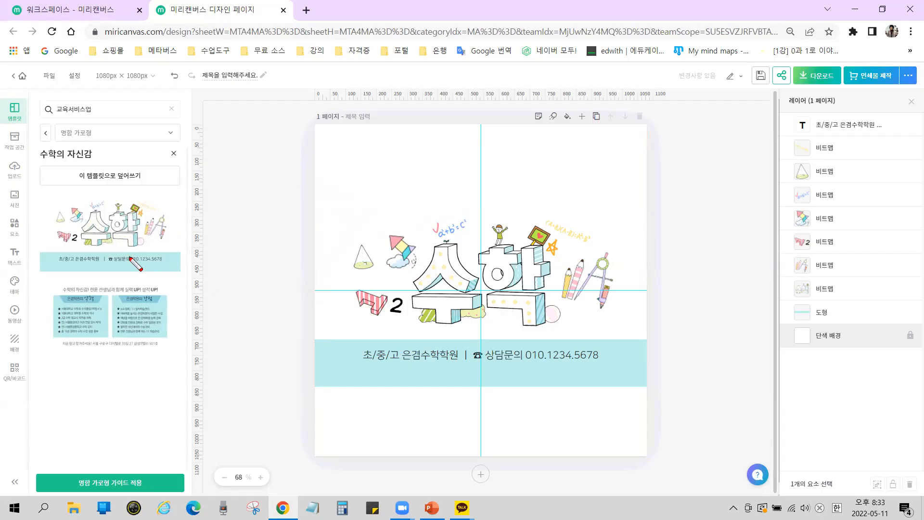
mouse_move(36, 192)
left_mouse_down()
mouse_move(126, 271)
mouse_move(178, 232)
mouse_move(75, 199)
left_mouse_up()
mouse_move(104, 269)
left_mouse_down()
mouse_move(100, 371)
mouse_move(121, 290)
left_mouse_up()
mouse_move(157, 192)
left_mouse_down()
mouse_move(57, 188)
mouse_move(156, 166)
left_mouse_up()
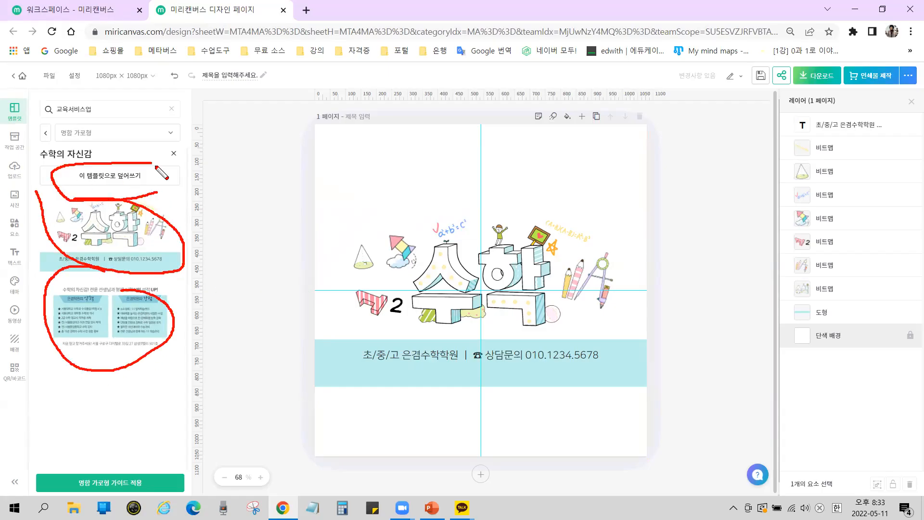
key("Escape")
key("ctrl")
key("ctrl")
key("ctrl")
key("ctrl")
key("ctrl")
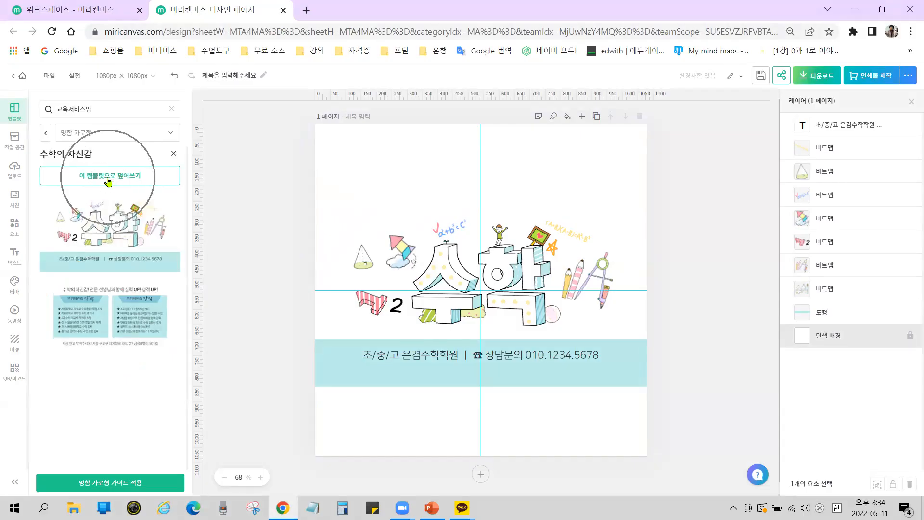
key("ctrl")
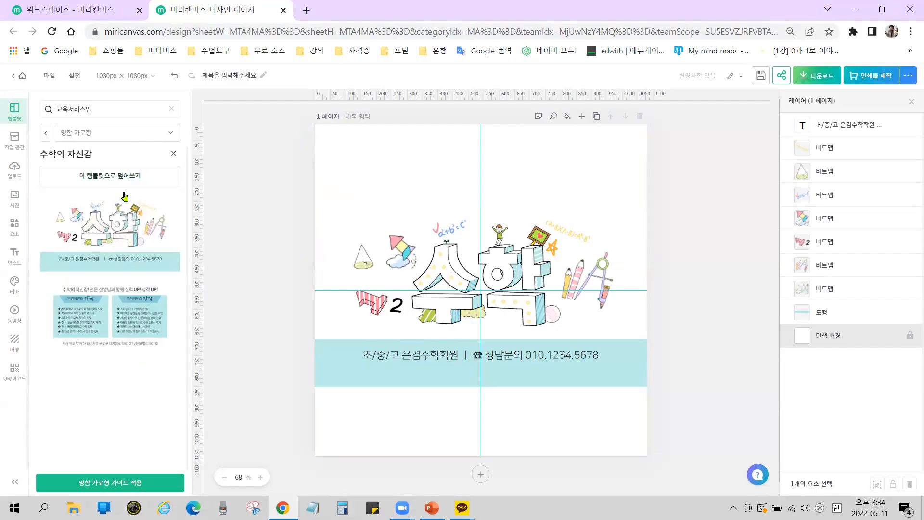
Overwrite the current design with the entire 수학의 자신감 template and close the design safe-area guide
left_click(110, 177)
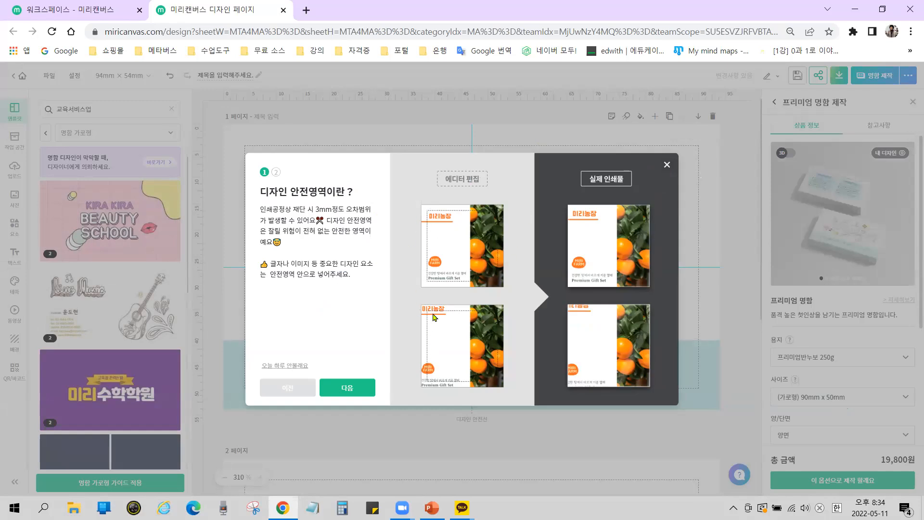
left_click(668, 167)
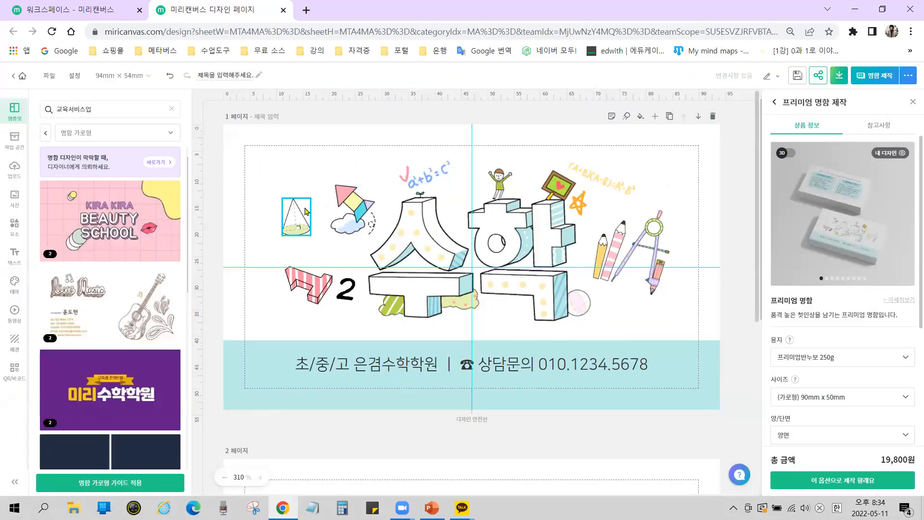
mouse_move(244, 145)
left_mouse_down()
mouse_move(287, 160)
mouse_move(701, 391)
left_mouse_up()
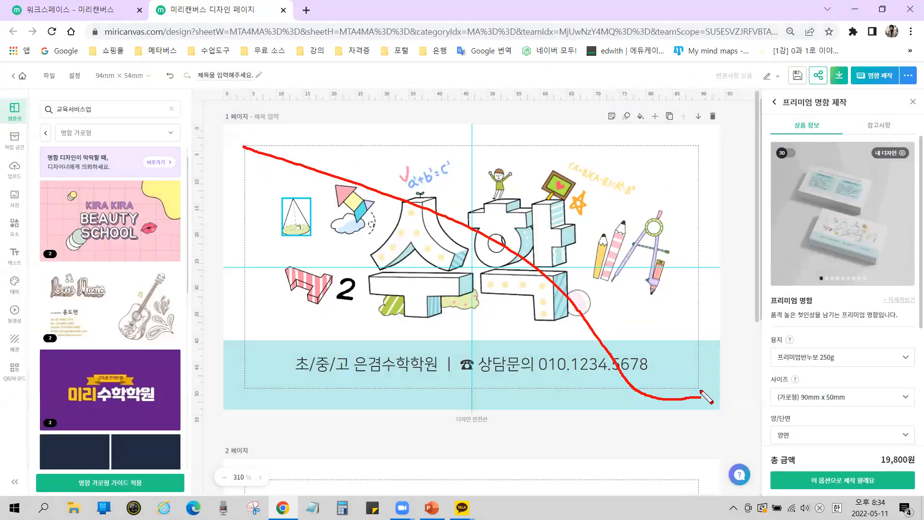
key("ctrl+z")
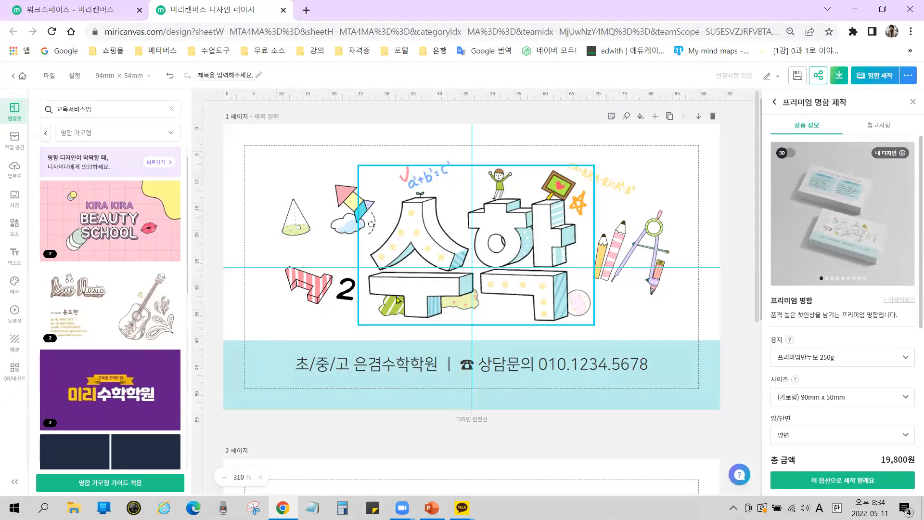
mouse_move(88, 64)
left_mouse_down()
mouse_move(111, 82)
mouse_move(160, 89)
left_mouse_up()
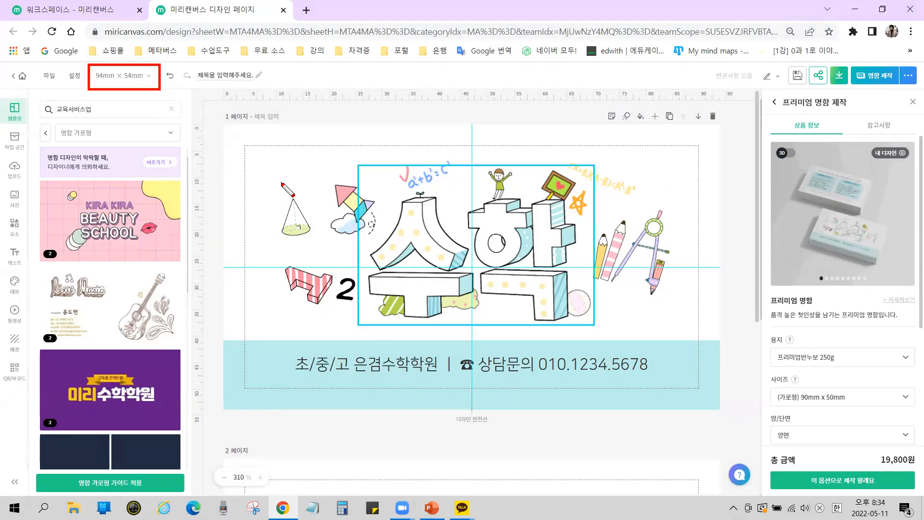
mouse_move(264, 168)
left_mouse_down()
mouse_move(138, 78)
mouse_move(141, 89)
mouse_move(179, 100)
mouse_move(139, 100)
mouse_move(140, 89)
mouse_move(177, 101)
left_mouse_up()
mouse_move(122, 110)
left_mouse_down()
mouse_move(150, 50)
mouse_move(115, 116)
left_mouse_up()
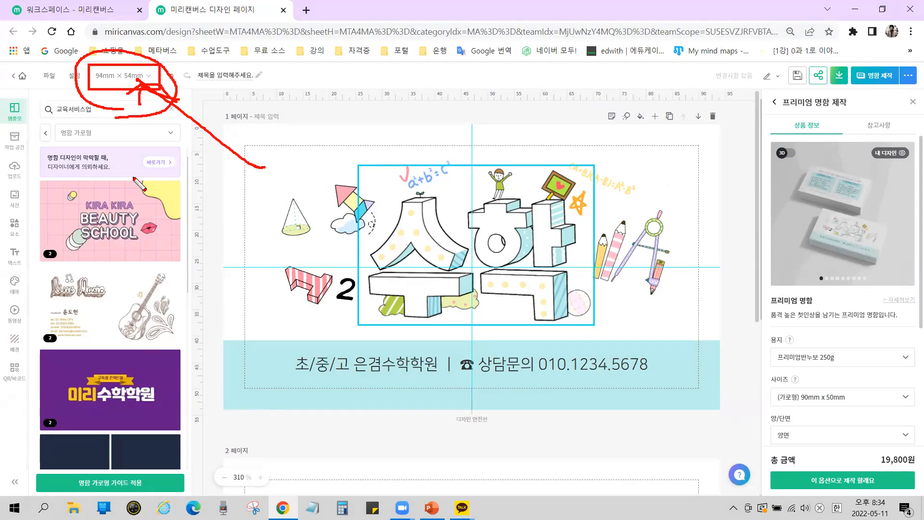
key("Escape")
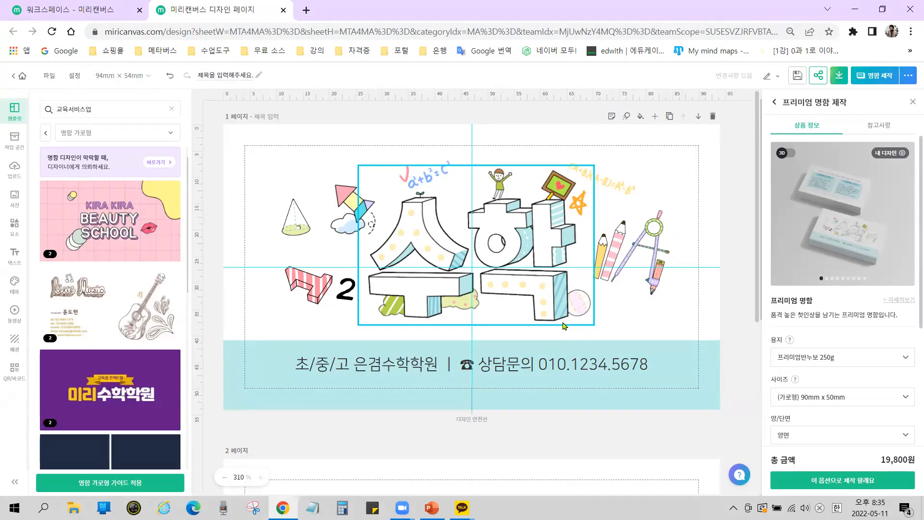
left_click(550, 342)
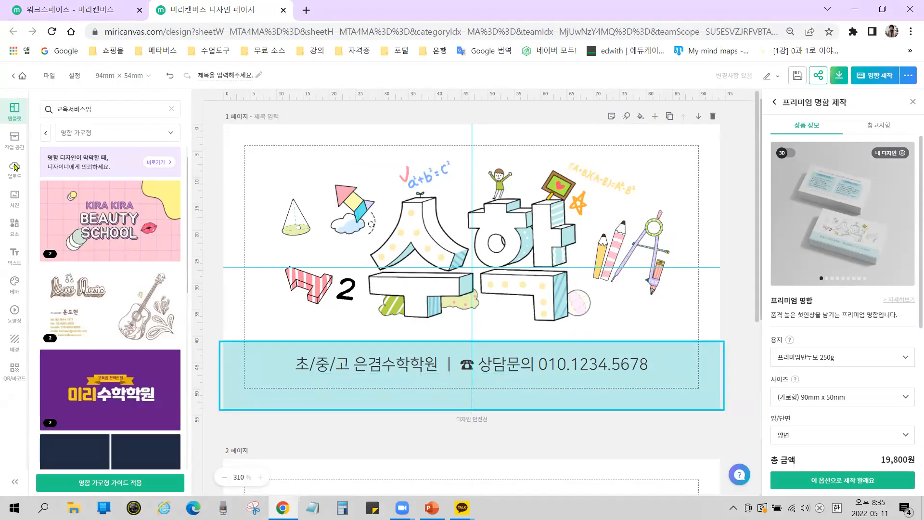
mouse_move(103, 234)
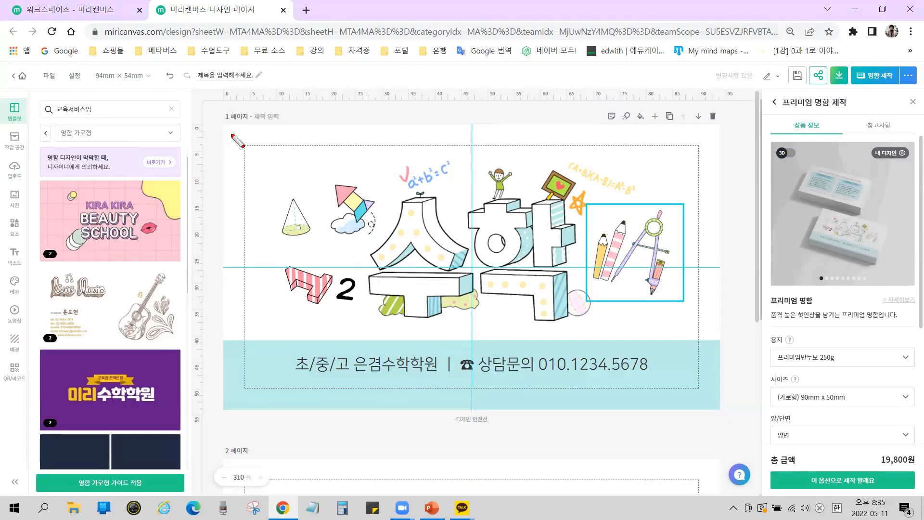
mouse_move(222, 126)
left_mouse_down()
mouse_move(607, 371)
mouse_move(717, 408)
left_mouse_up()
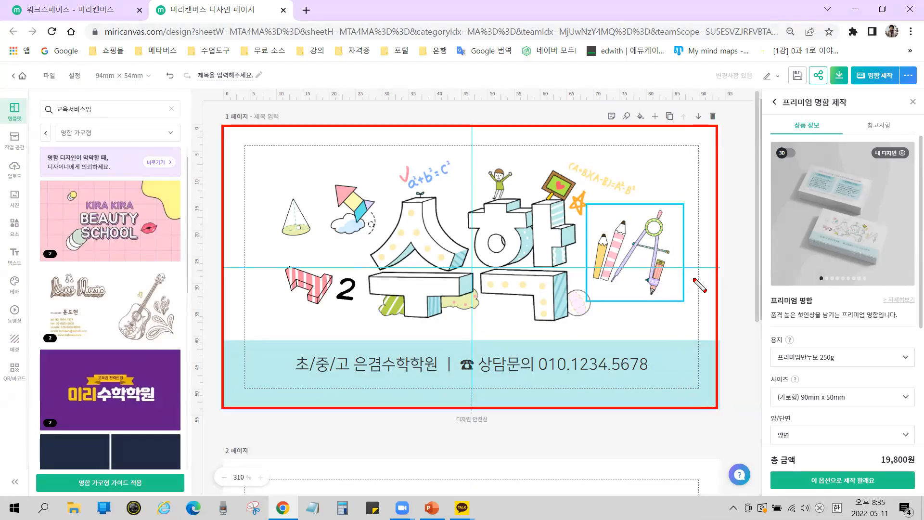
key("Escape")
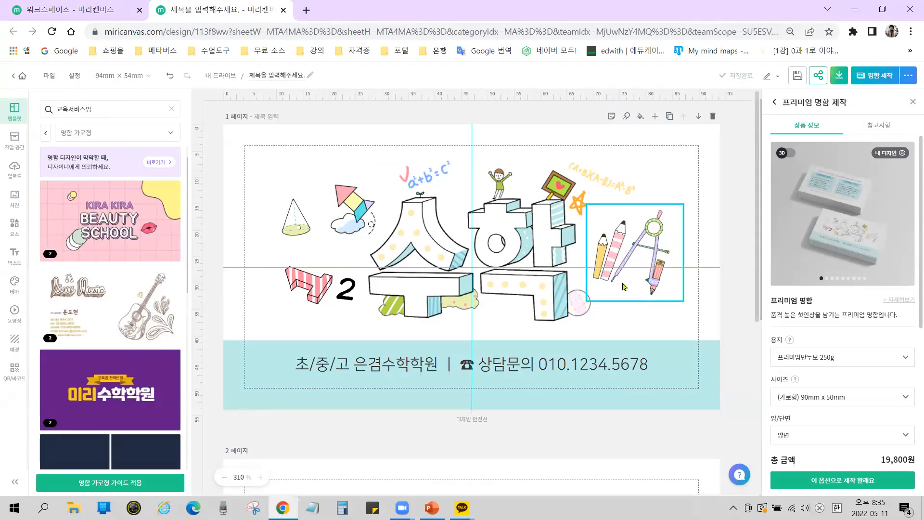
Delete the red-striped shape image with the number 2 from the front page of the business card
scroll(623, 287, "down", 6)
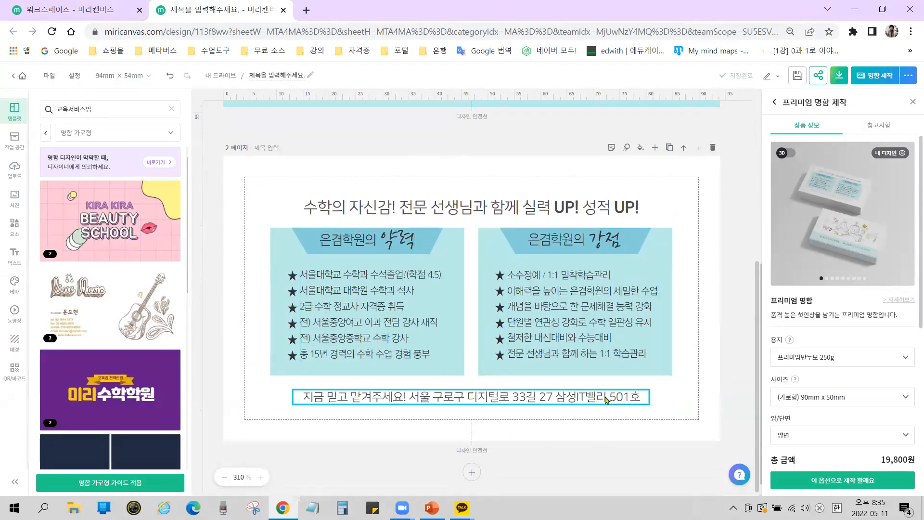
scroll(605, 399, "up", 6)
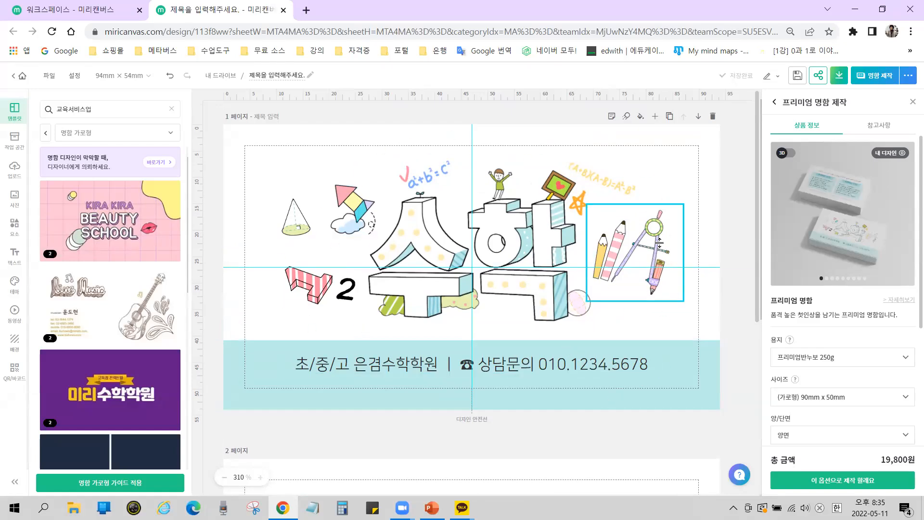
left_click(309, 284)
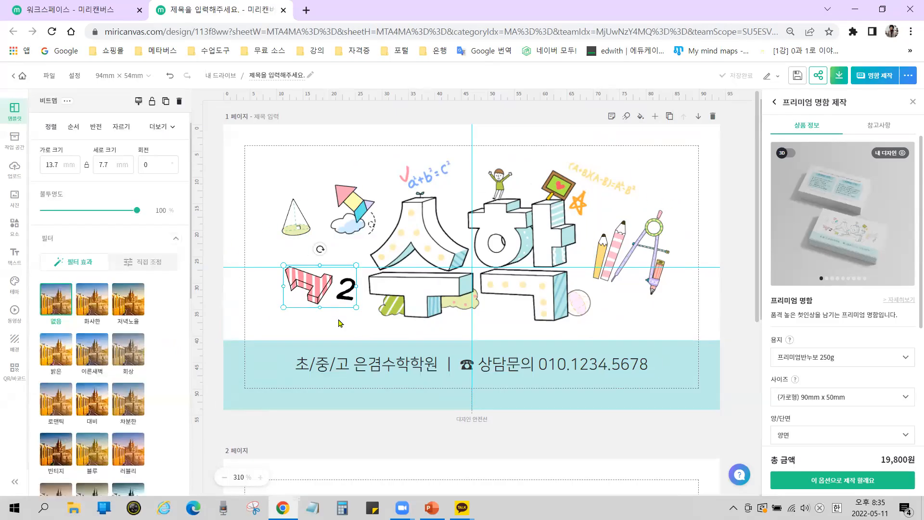
key("Delete")
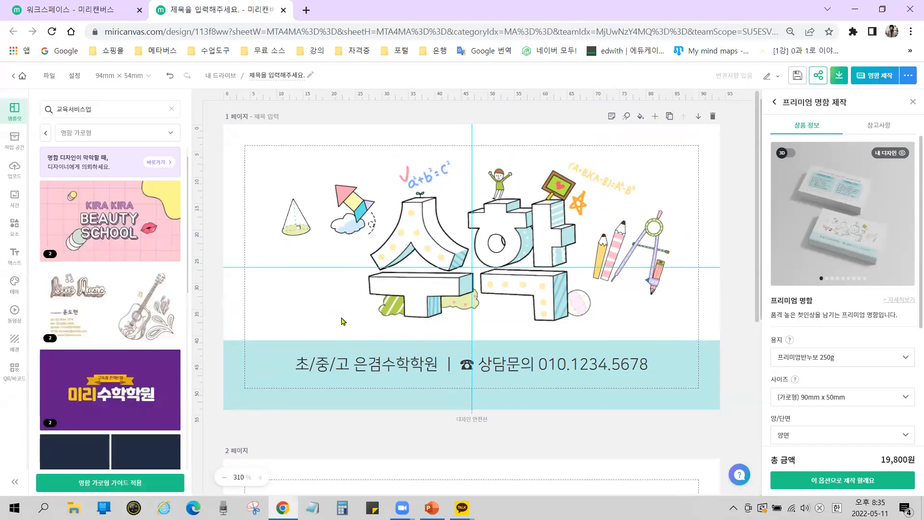
Delete the cone illustration from the front page
left_click(293, 224)
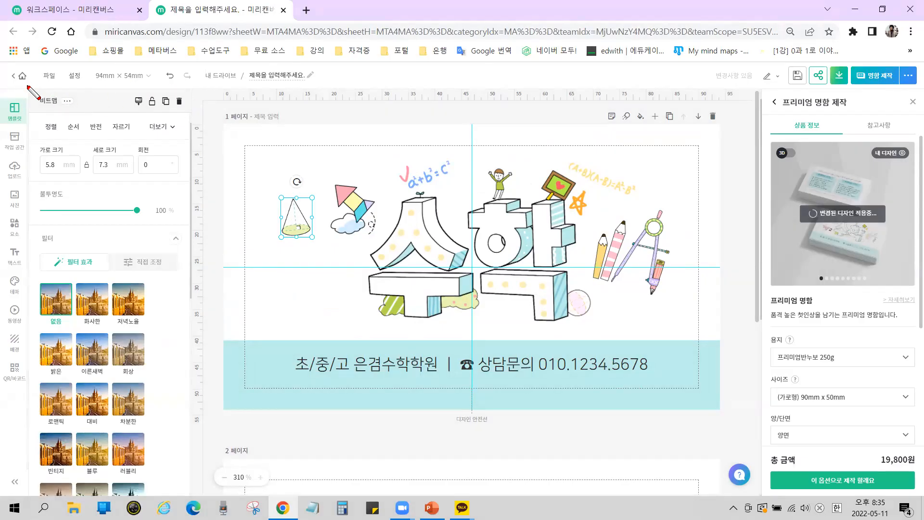
left_click_drag(25, 91, 191, 500)
mouse_move(276, 226)
left_mouse_down()
mouse_move(167, 227)
mouse_move(179, 209)
mouse_move(150, 225)
mouse_move(215, 269)
left_mouse_up()
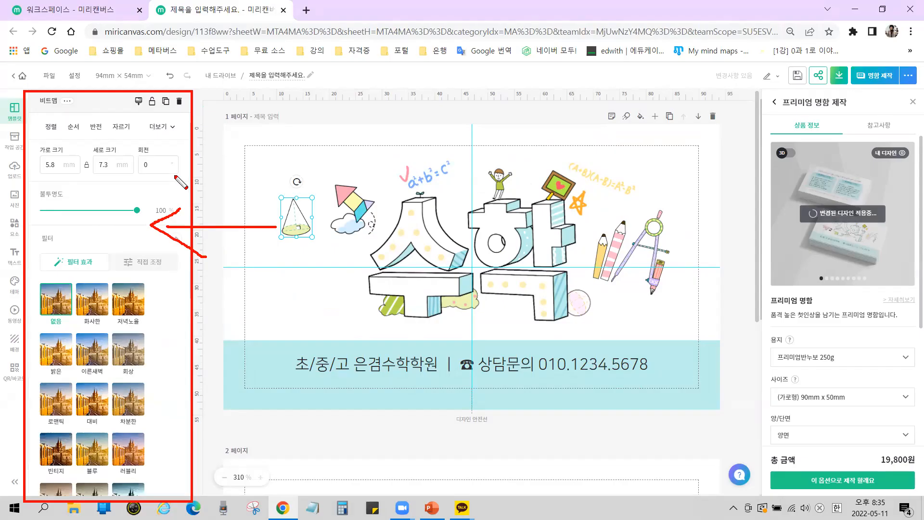
mouse_move(187, 117)
left_mouse_down()
mouse_move(115, 109)
mouse_move(136, 80)
mouse_move(204, 101)
mouse_move(186, 120)
mouse_move(197, 114)
mouse_move(169, 111)
mouse_move(175, 91)
mouse_move(193, 95)
mouse_move(188, 127)
left_mouse_up()
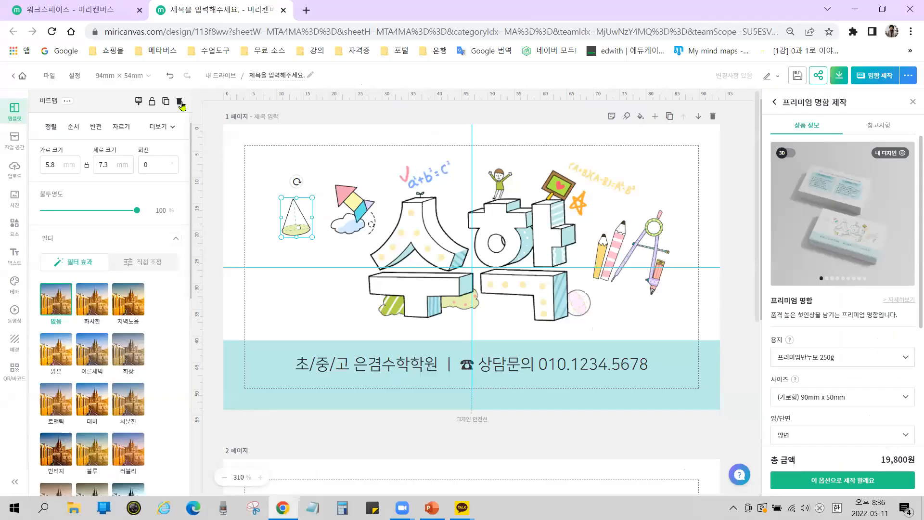
left_click(179, 102)
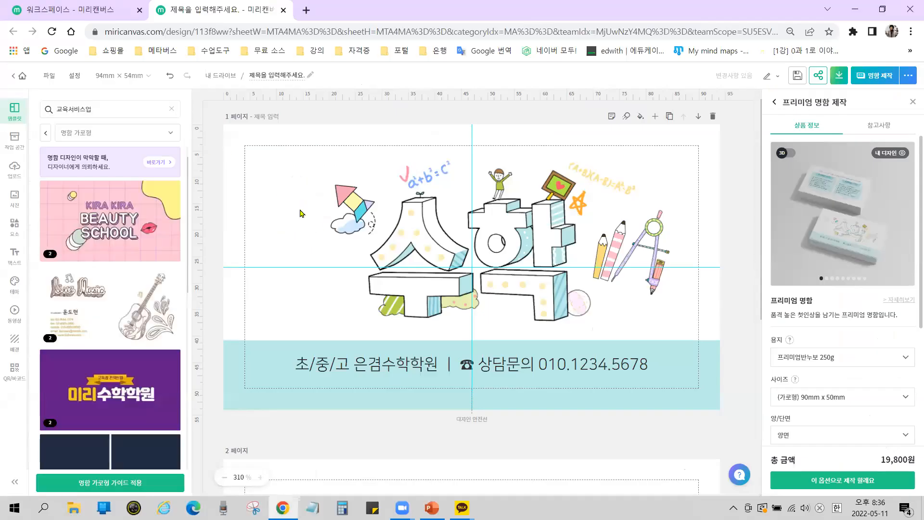
Delete the colored-shapes-and-cloud illustration and the large 수학 lettering artwork from the front page
left_click(354, 201)
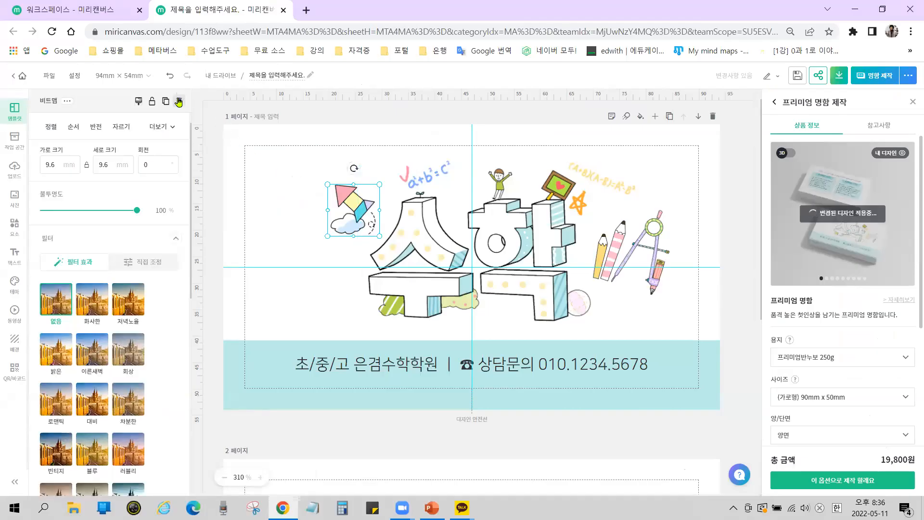
left_click(180, 102)
left_click(547, 204)
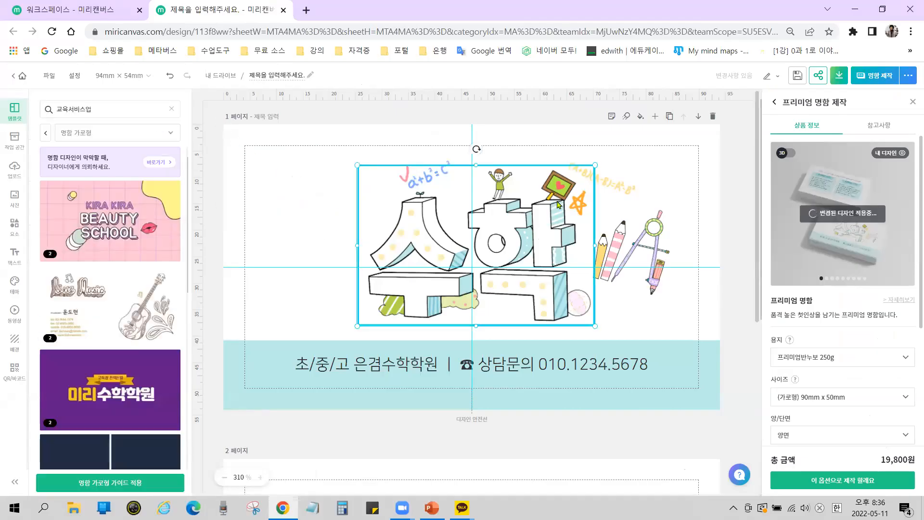
key("Delete")
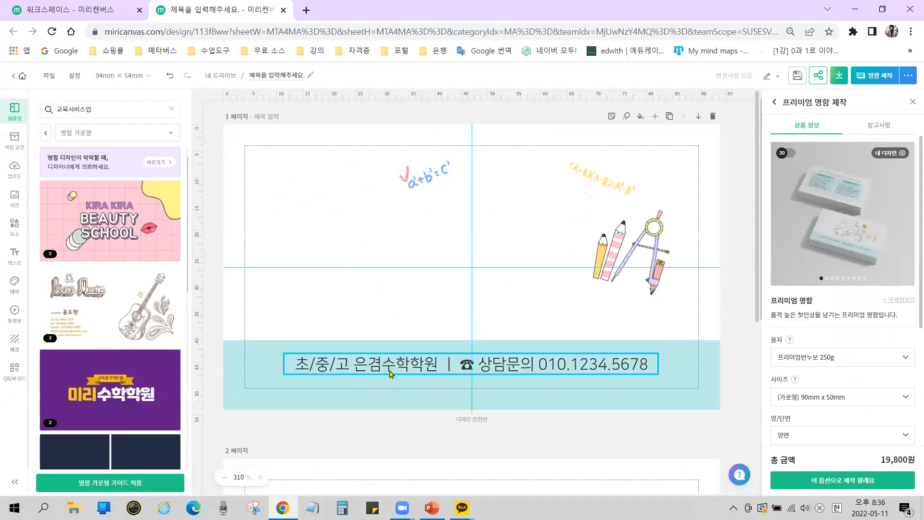
Replace the academy name in the contact line with 뉴미디어교육연구소 and move the line slightly down and to the right within the band
left_click(385, 368)
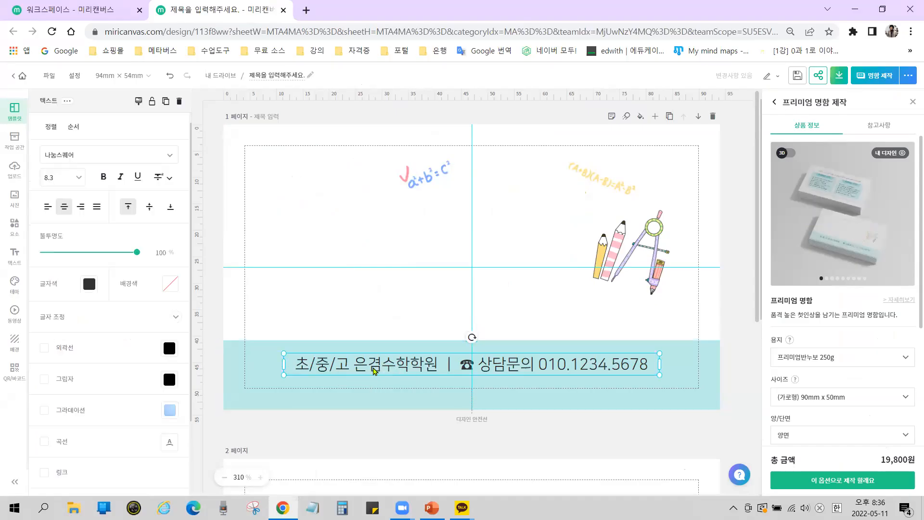
double_click(372, 365)
left_click(367, 362)
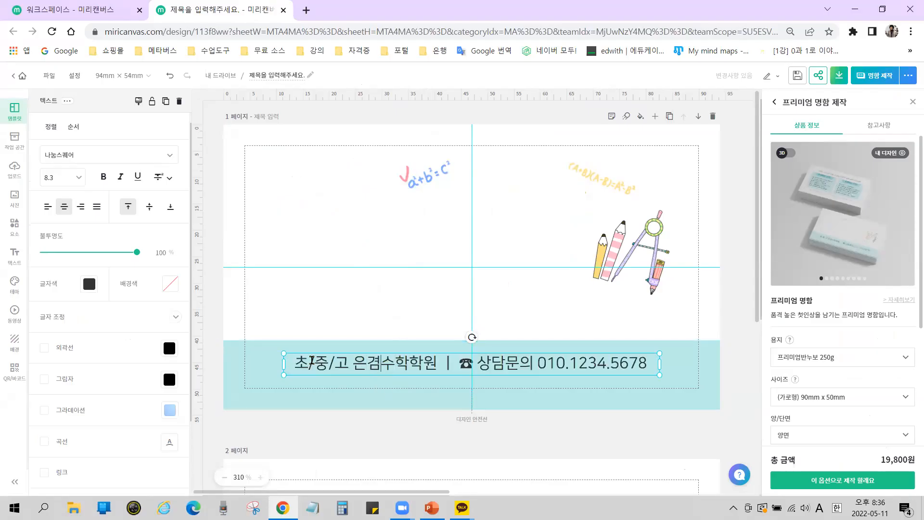
left_click_drag(291, 359, 432, 360)
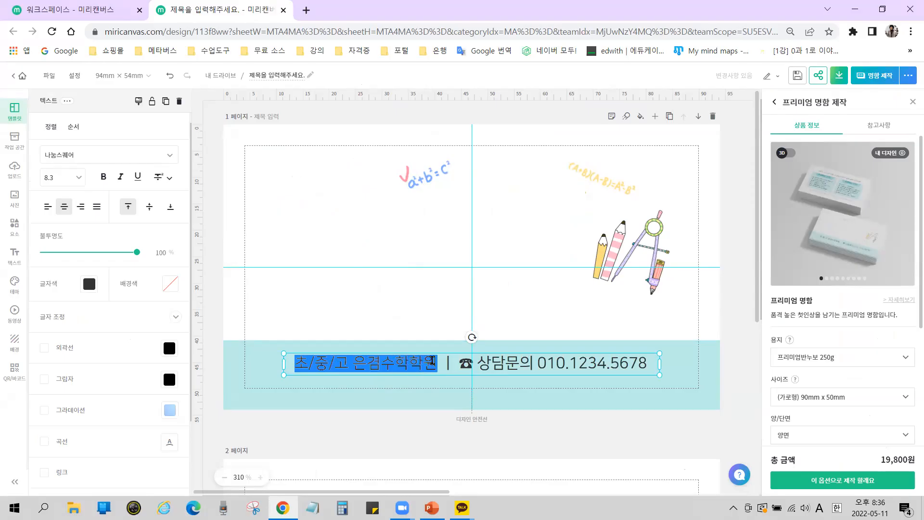
type("sb")
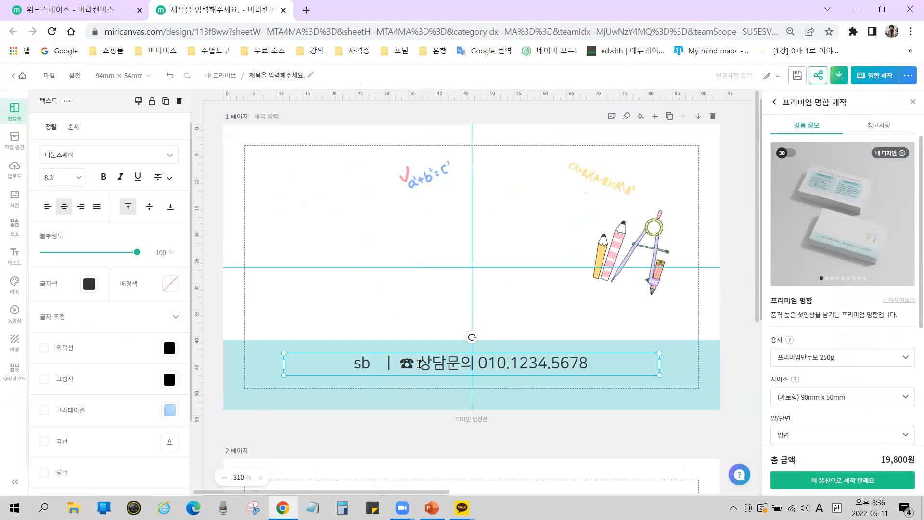
key("BackSpace")
key("BackSpace")
type("뉴미디어교")
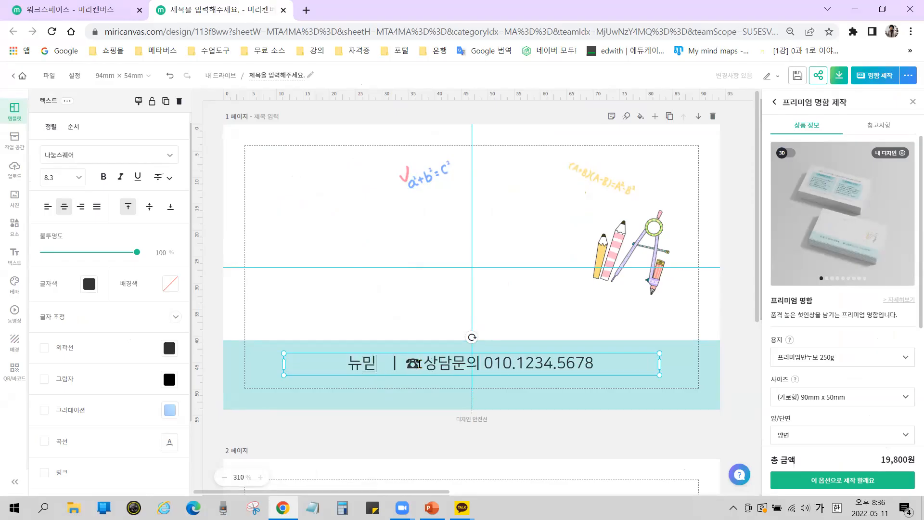
type("육연구소")
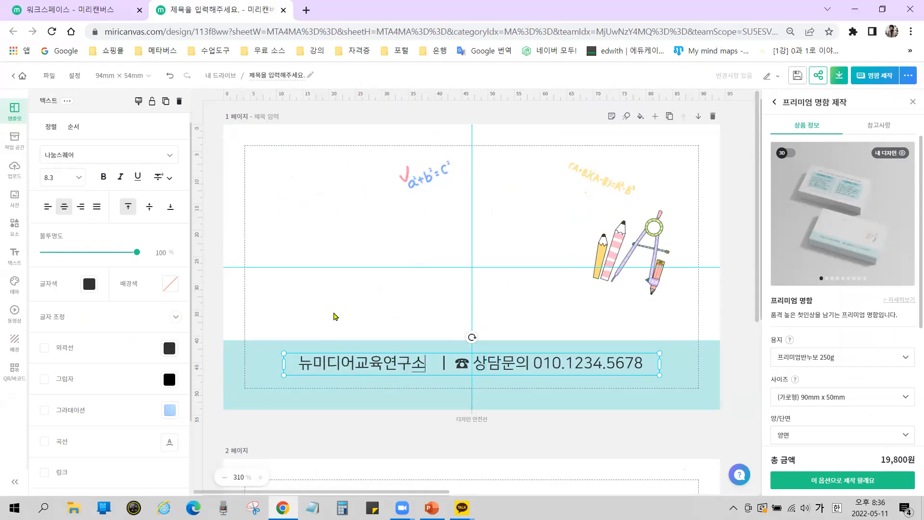
left_click(333, 333)
left_click_drag(359, 374, 388, 369)
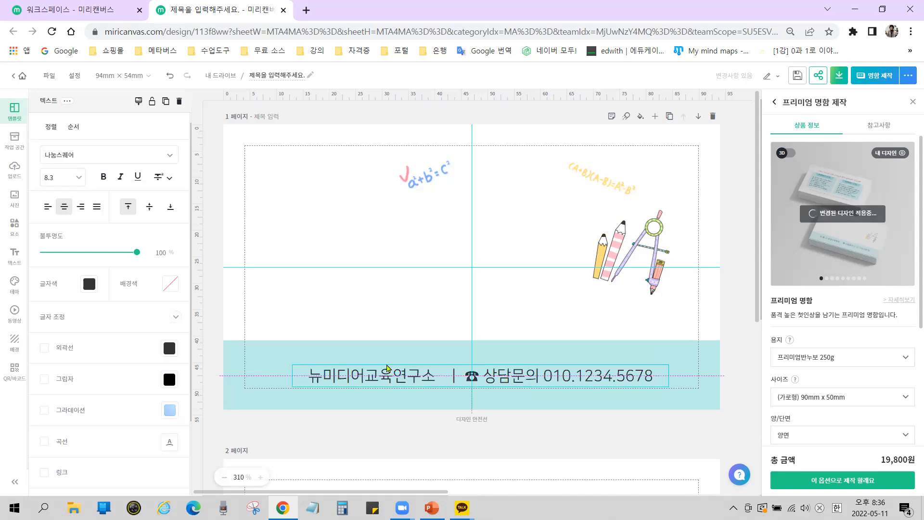
Delete the pencils-and-compass illustration and both handwritten formula images from the front page
left_click(630, 250)
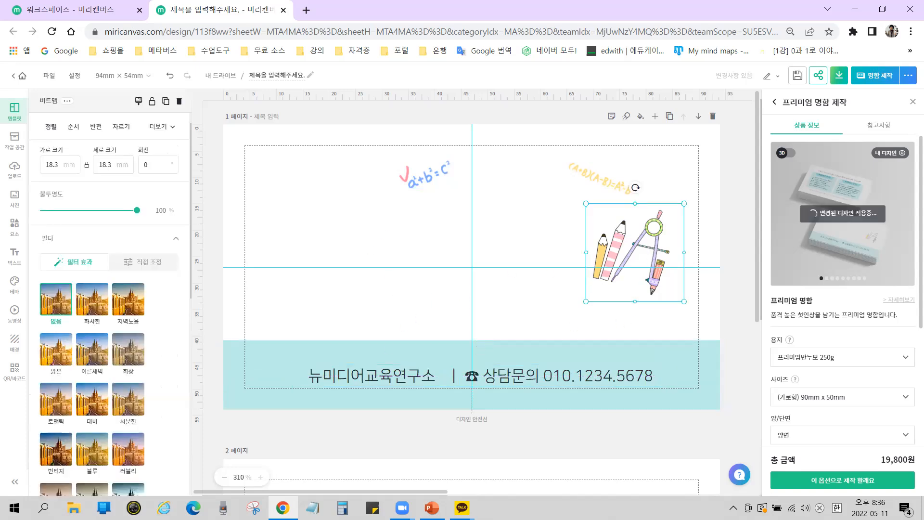
key("Delete")
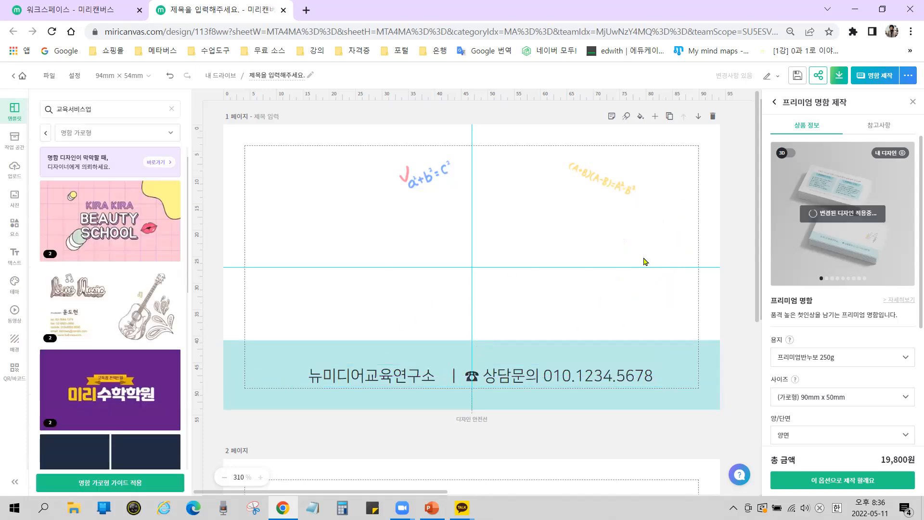
left_click(421, 186)
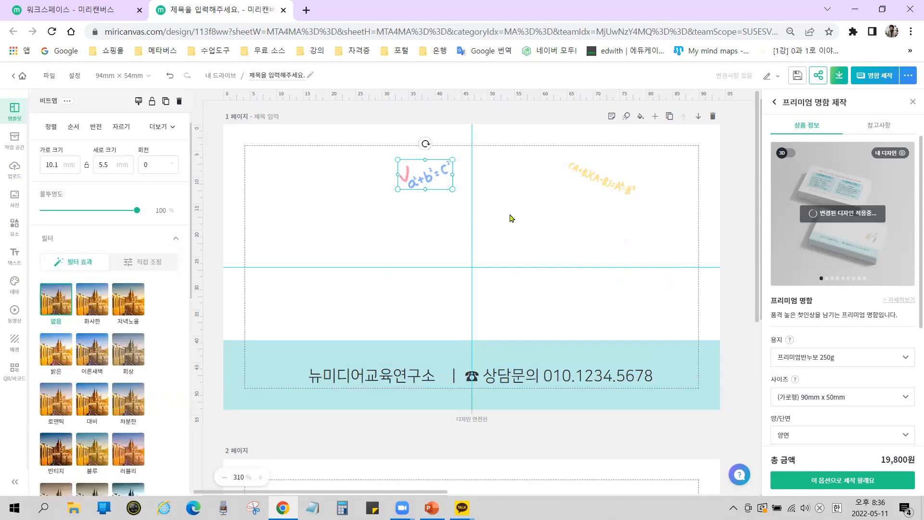
key("Delete")
left_click(601, 181)
key("Delete")
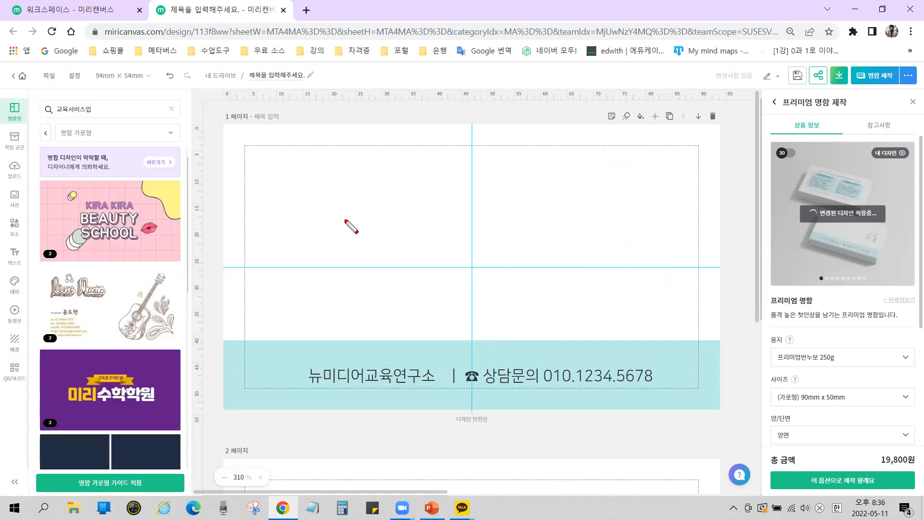
mouse_move(290, 156)
left_mouse_down()
mouse_move(417, 241)
mouse_move(335, 330)
mouse_move(335, 179)
mouse_move(359, 180)
left_mouse_up()
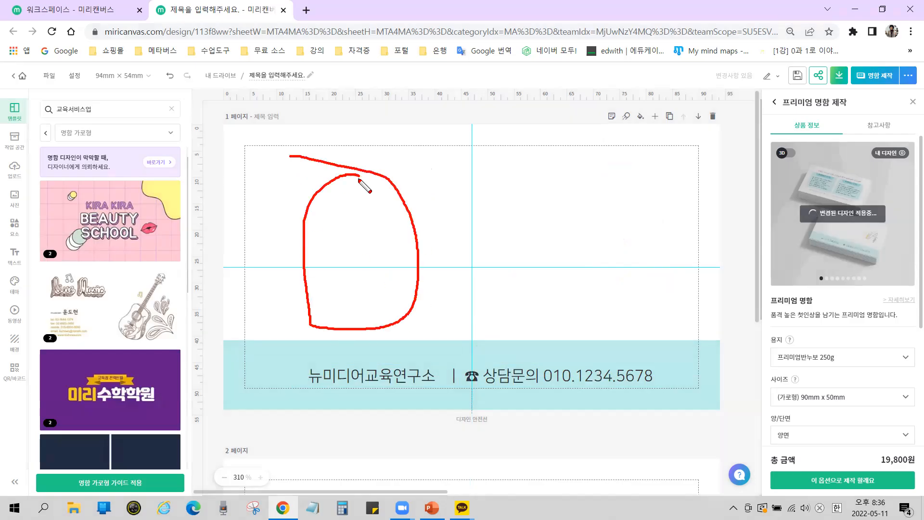
key("Escape")
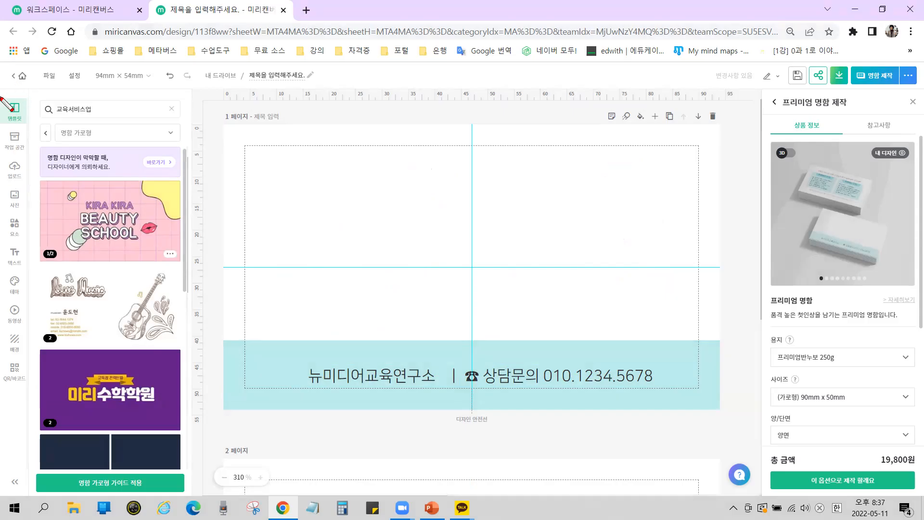
left_click_drag(2, 99, 30, 383)
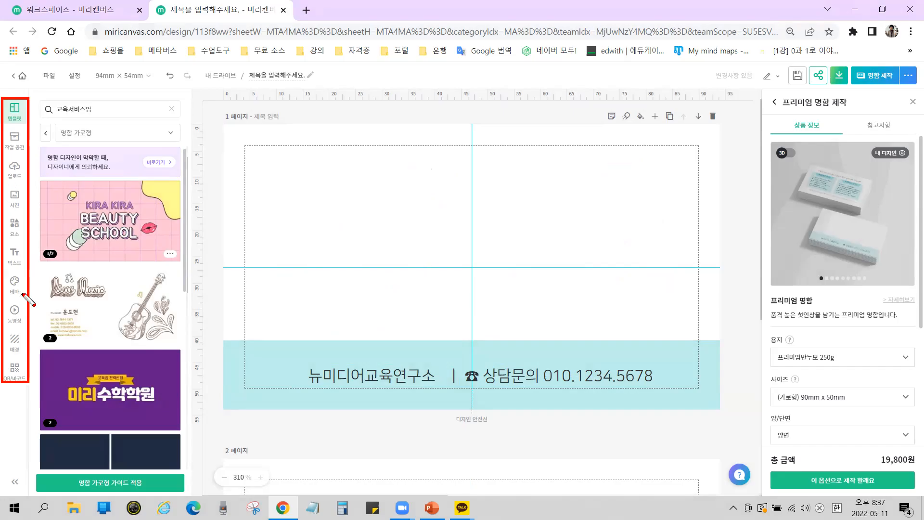
mouse_move(21, 109)
left_mouse_down()
mouse_move(57, 106)
mouse_move(48, 94)
mouse_move(59, 120)
left_mouse_up()
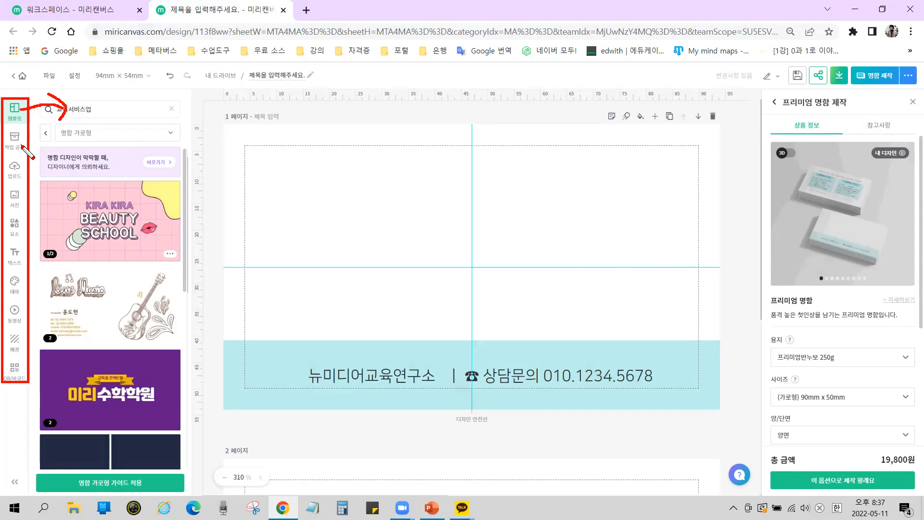
mouse_move(38, 142)
left_mouse_down()
mouse_move(101, 241)
mouse_move(173, 469)
left_mouse_up()
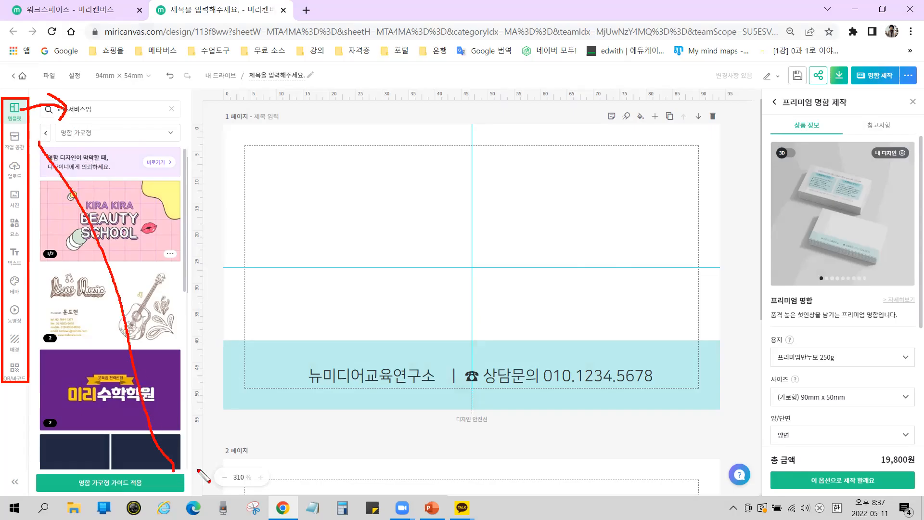
Open the uploaded files and look over the images available for placing on the card
key("e")
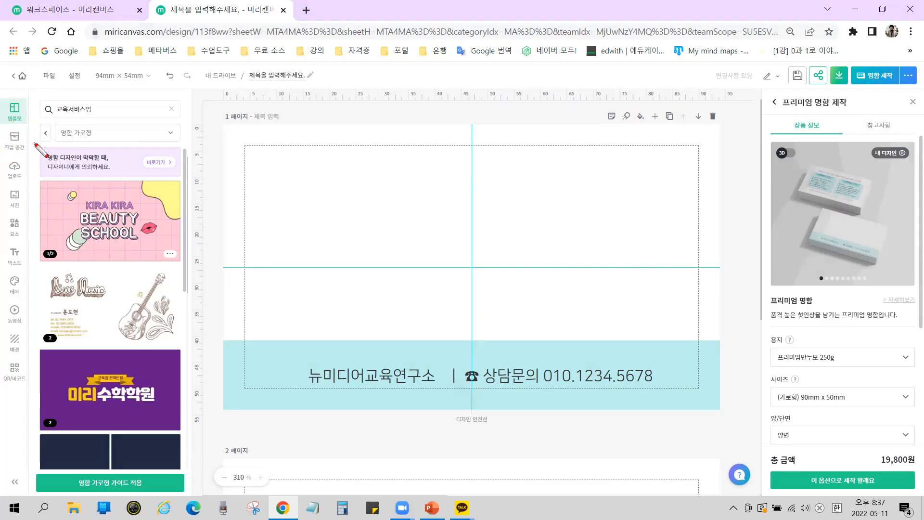
mouse_move(30, 190)
left_mouse_down()
mouse_move(10, 178)
mouse_move(1, 156)
left_mouse_up()
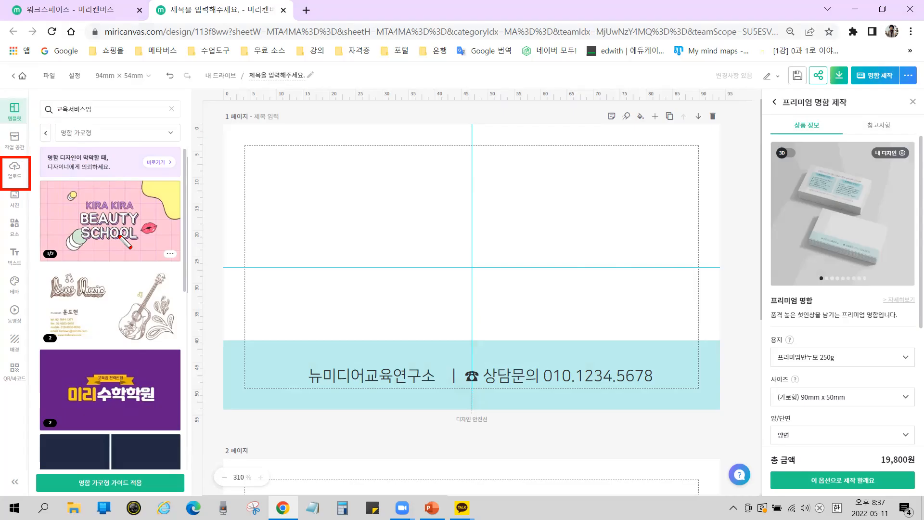
left_click(15, 172)
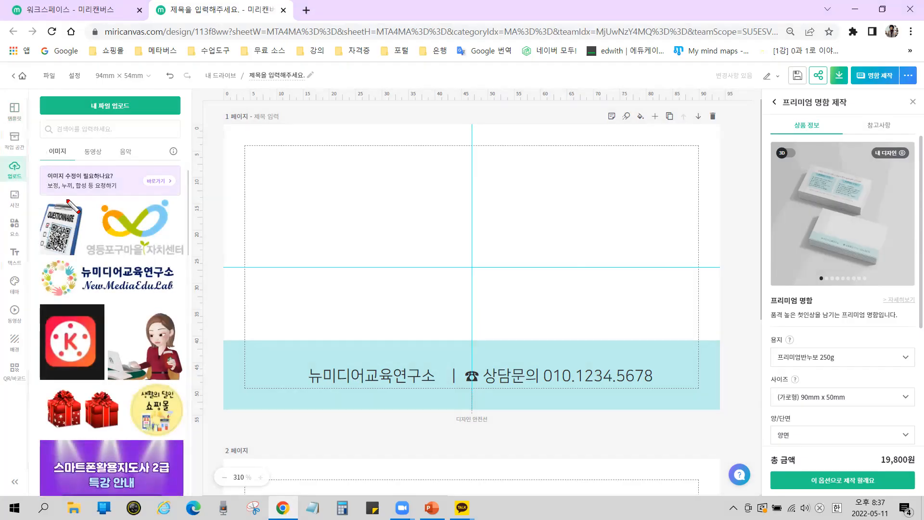
mouse_move(40, 200)
left_mouse_down()
mouse_move(85, 298)
mouse_move(187, 438)
left_mouse_up()
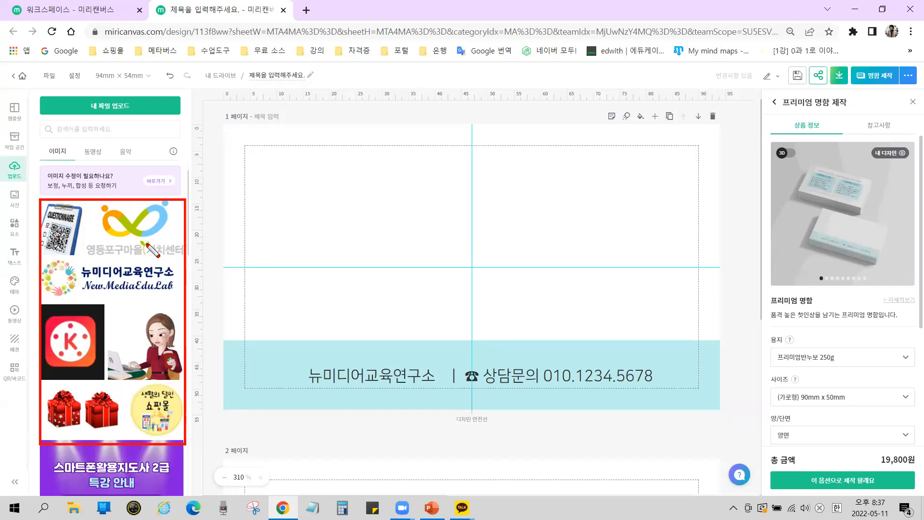
mouse_move(130, 225)
left_mouse_down()
mouse_move(183, 213)
mouse_move(486, 225)
mouse_move(502, 237)
left_mouse_up()
left_click_drag(462, 187, 458, 277)
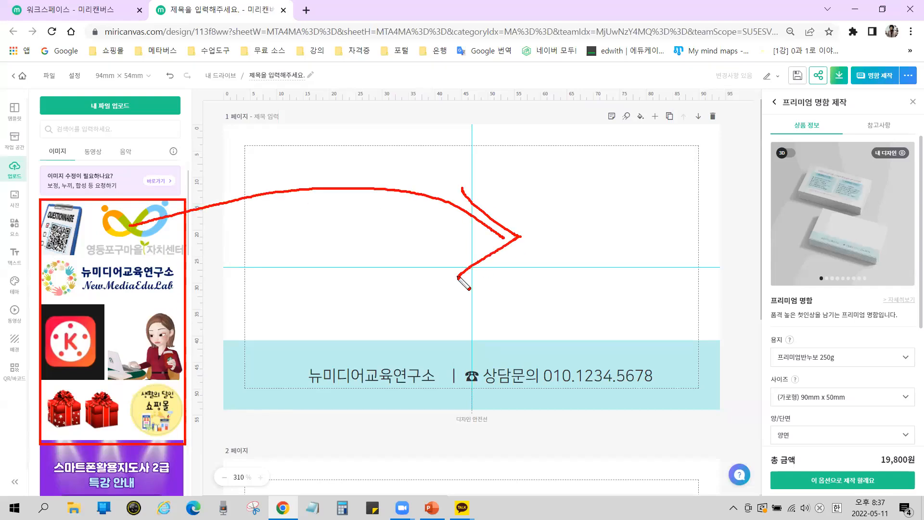
key("Escape")
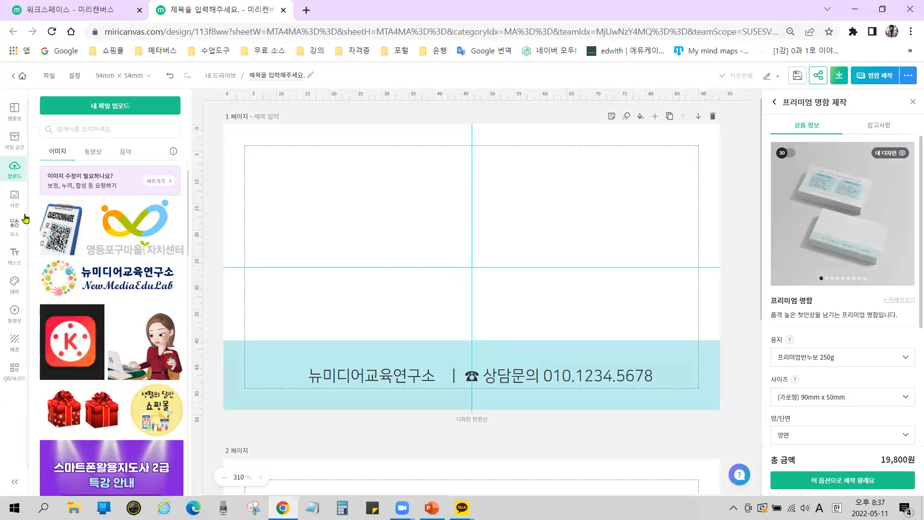
Open the stock photo library and browse through its themed categories
key("ctrl+2")
left_click_drag(1, 182, 25, 213)
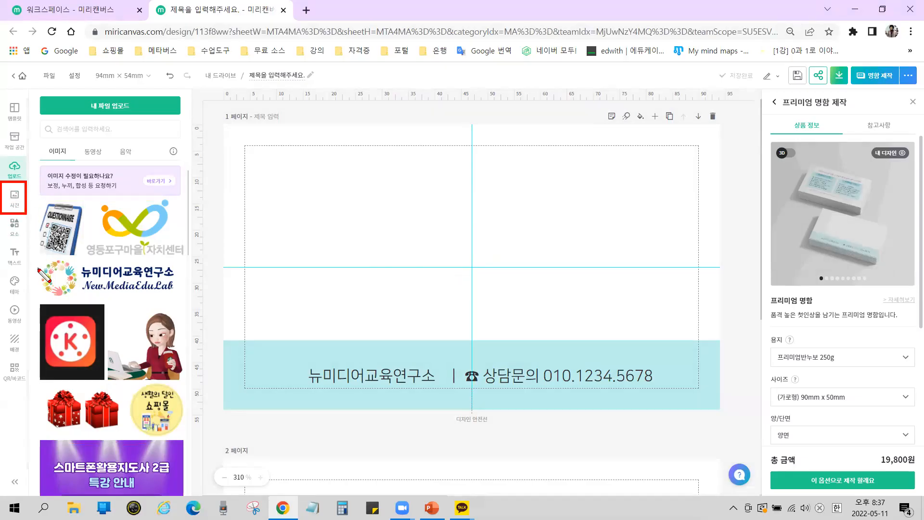
key("Escape")
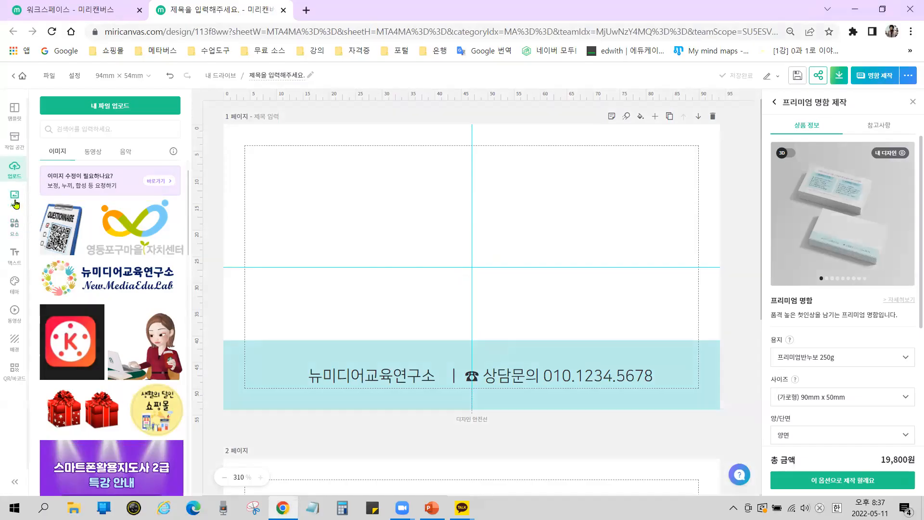
left_click(14, 200)
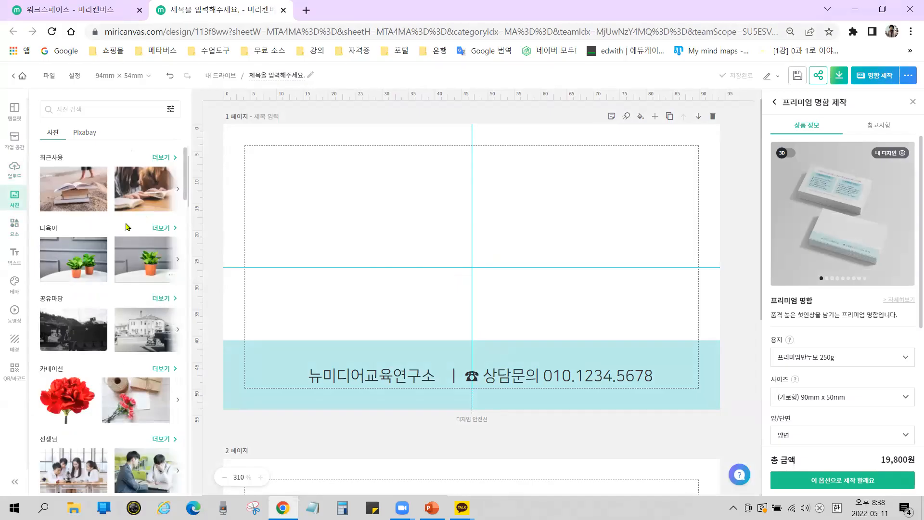
left_click_drag(34, 122, 192, 488)
mouse_move(38, 125)
left_mouse_down()
mouse_move(63, 140)
mouse_move(103, 141)
left_mouse_up()
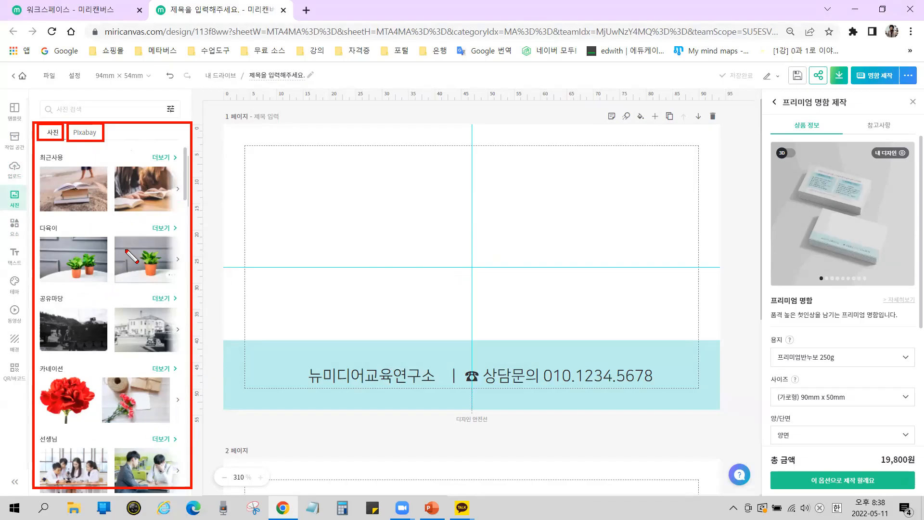
key("Escape")
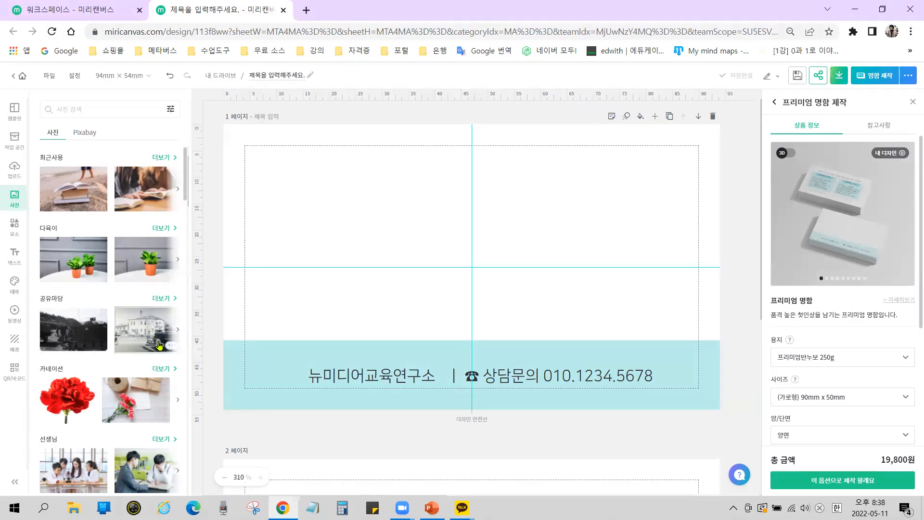
scroll(161, 343, "down", 10)
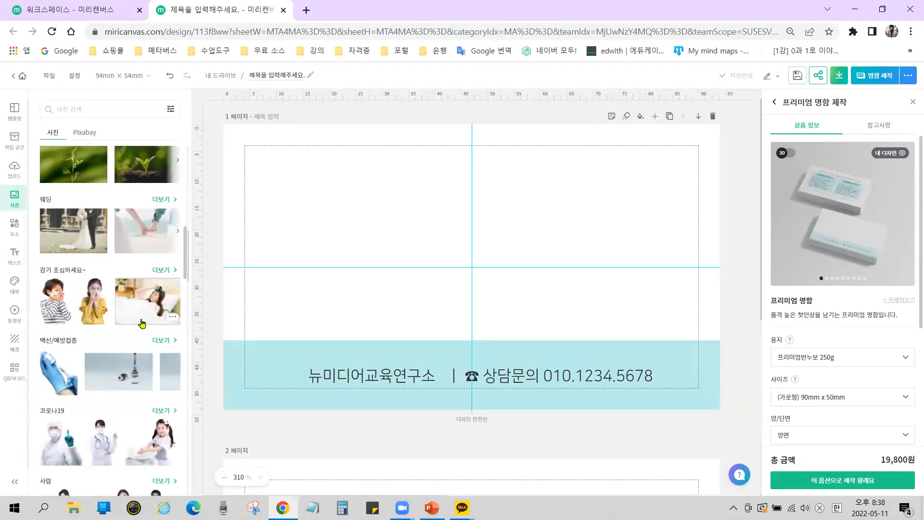
scroll(142, 323, "down", 5)
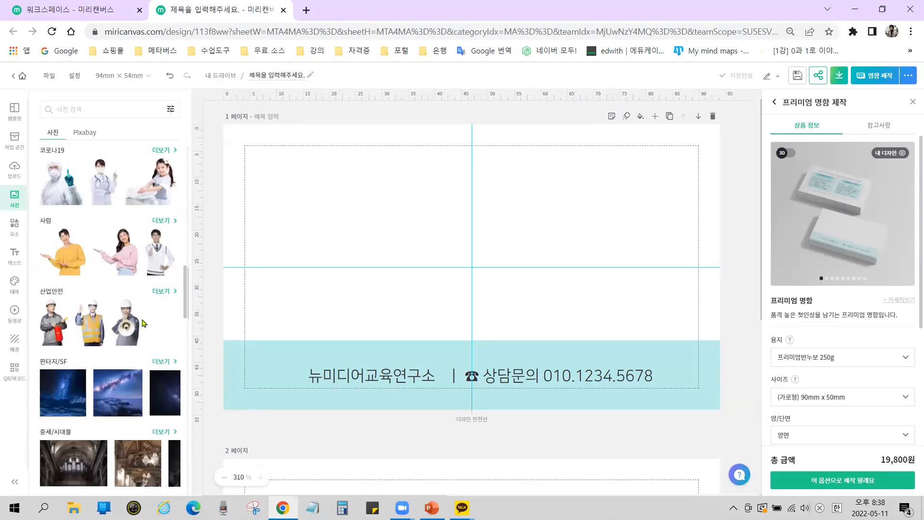
scroll(142, 327, "down", 5)
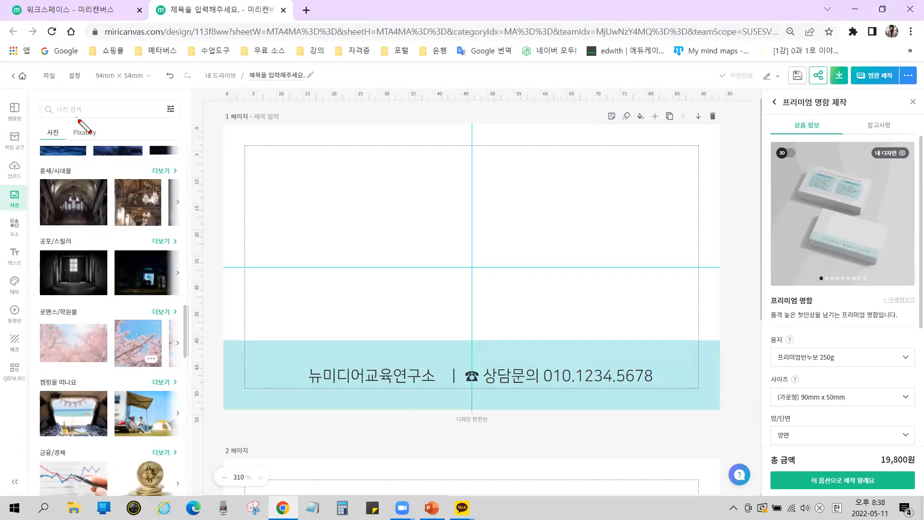
Search the stock photos for 스마트폰
left_click_drag(190, 124, 36, 94)
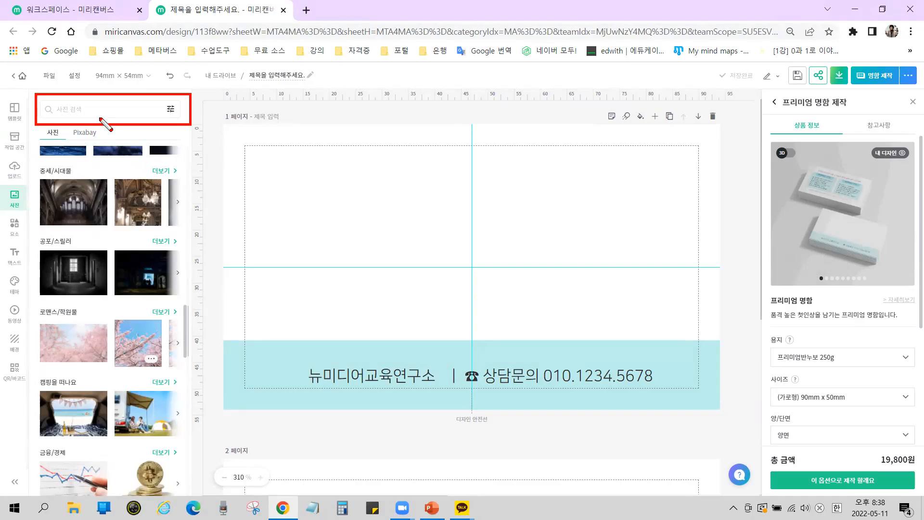
left_click(70, 110)
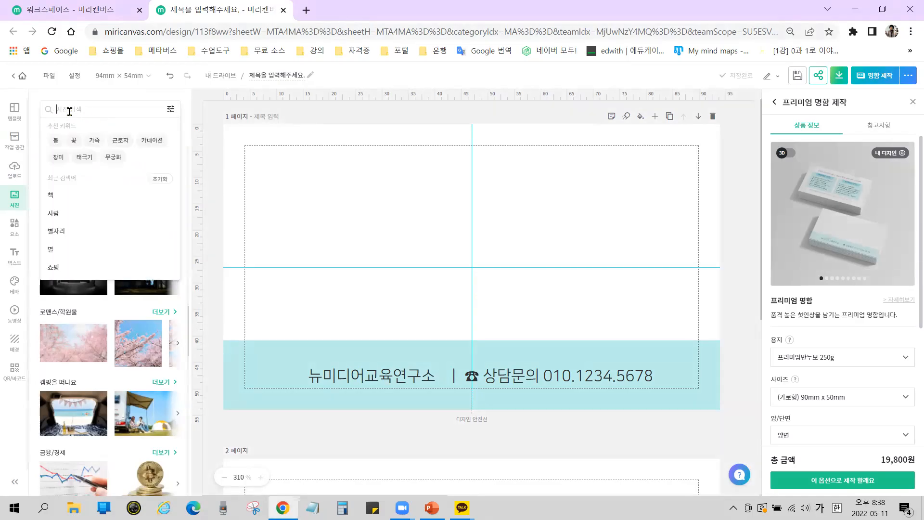
type("스")
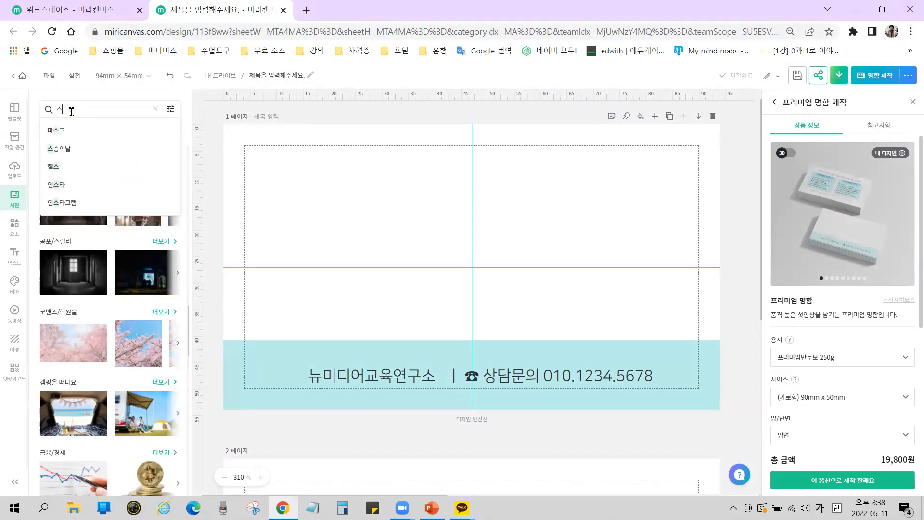
type("마")
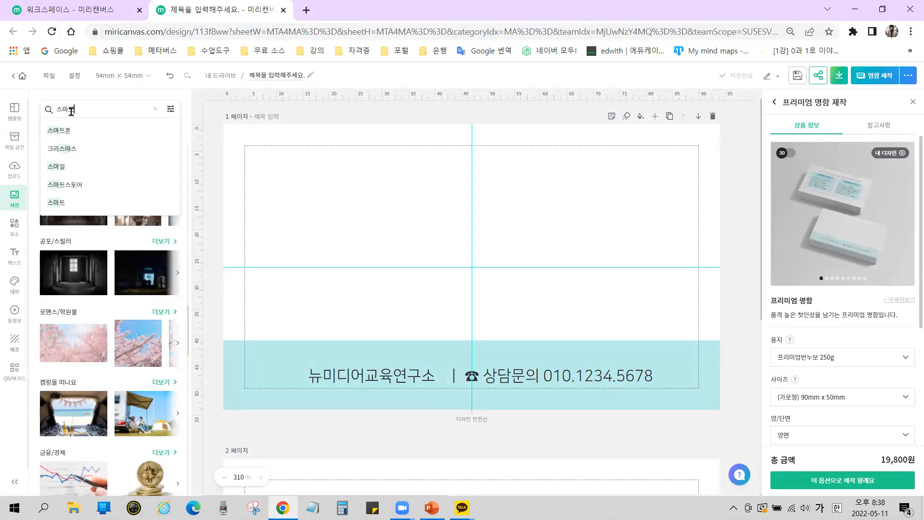
type("트폰")
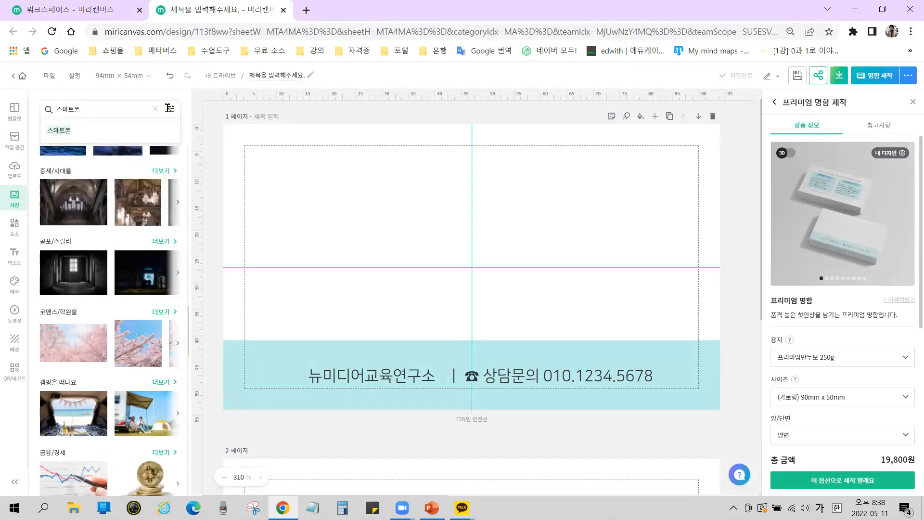
Examine the color and shape filter options for the 스마트폰 photo search, and close them without applying any
left_click(170, 111)
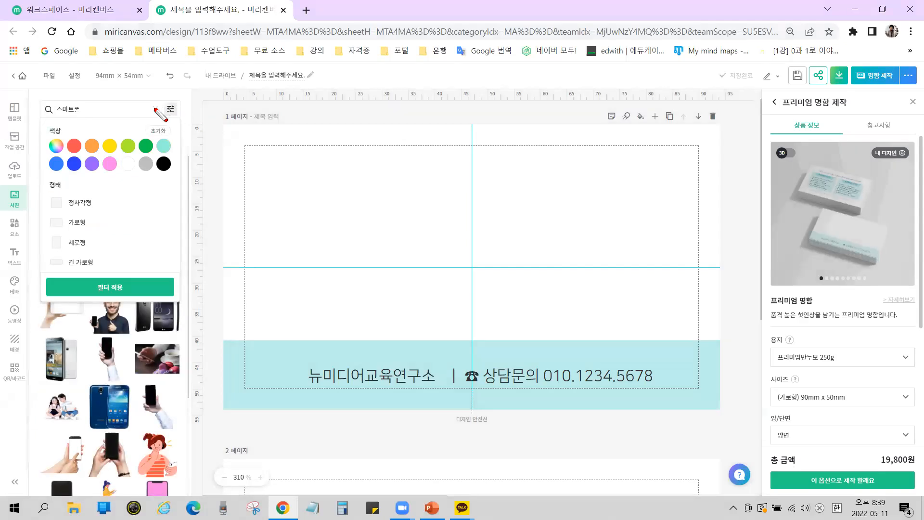
left_click_drag(45, 97, 93, 117)
left_click_drag(159, 96, 187, 121)
left_click(176, 112)
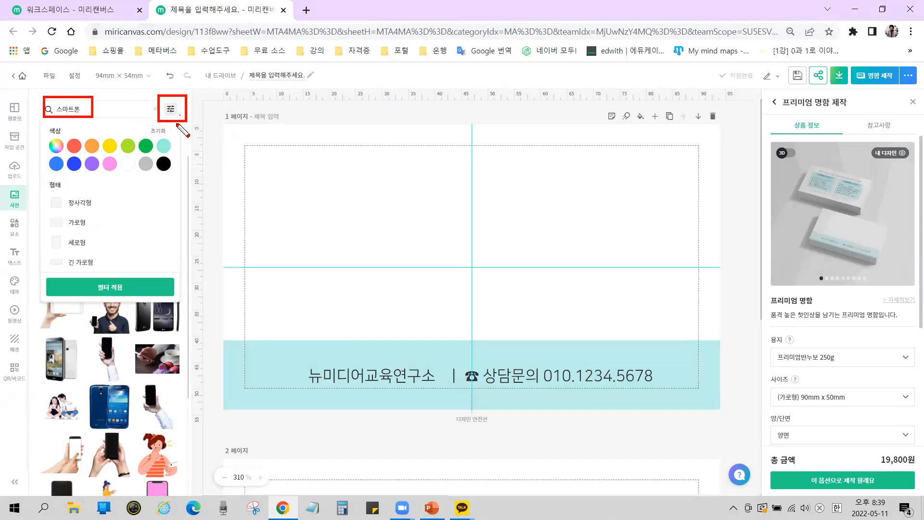
left_click_drag(53, 194, 65, 187)
mouse_move(49, 218)
left_mouse_down()
mouse_move(63, 211)
mouse_move(56, 243)
mouse_move(65, 229)
left_mouse_up()
mouse_move(98, 202)
left_mouse_down()
mouse_move(106, 219)
mouse_move(89, 270)
mouse_move(117, 295)
mouse_move(120, 261)
mouse_move(116, 292)
left_mouse_up()
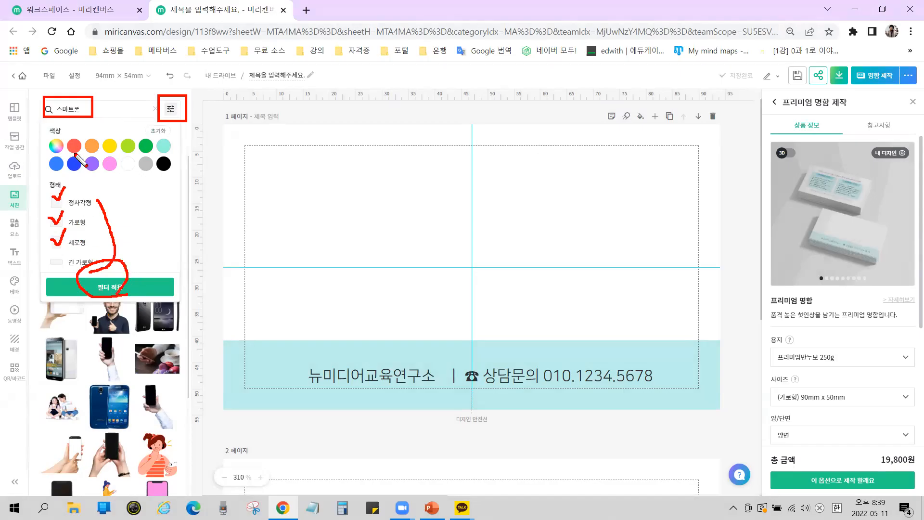
mouse_move(90, 185)
left_mouse_down()
mouse_move(71, 137)
mouse_move(104, 182)
left_mouse_up()
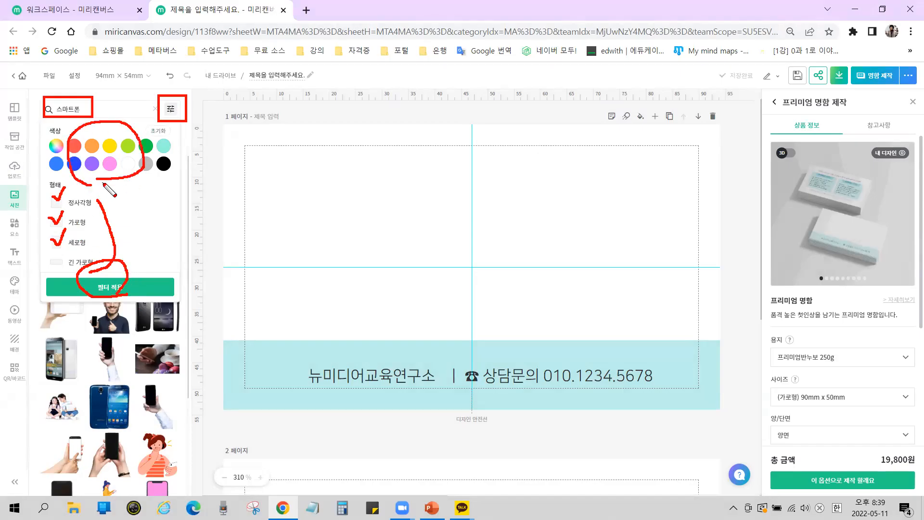
key("e")
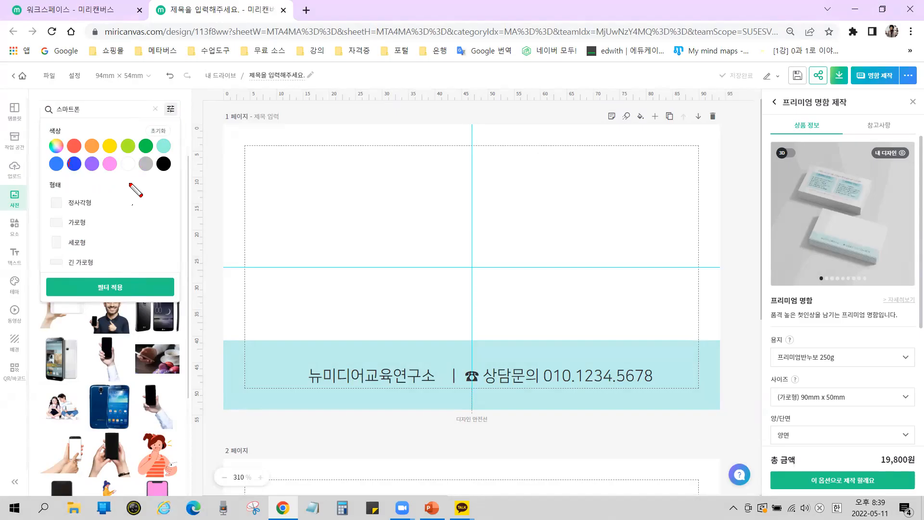
left_click(91, 109)
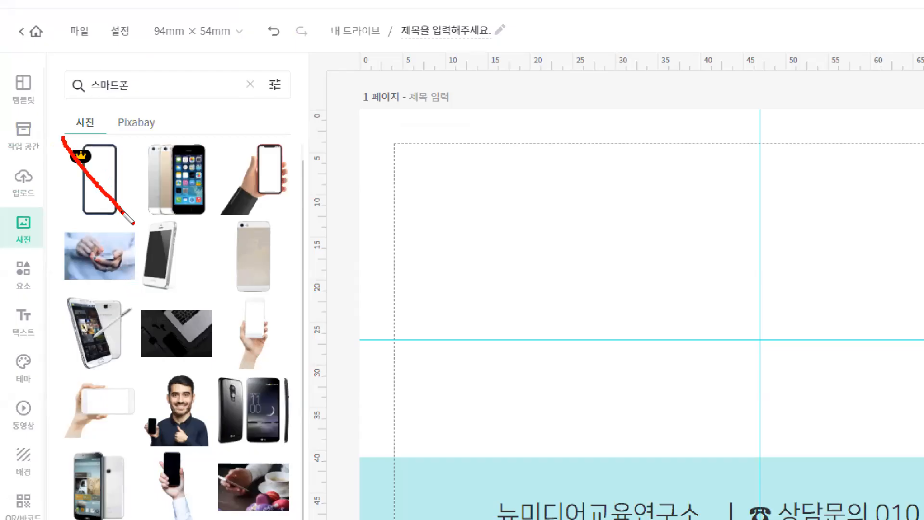
left_click_drag(59, 135, 130, 227)
left_click_drag(122, 160, 84, 211)
left_click_drag(87, 169, 102, 200)
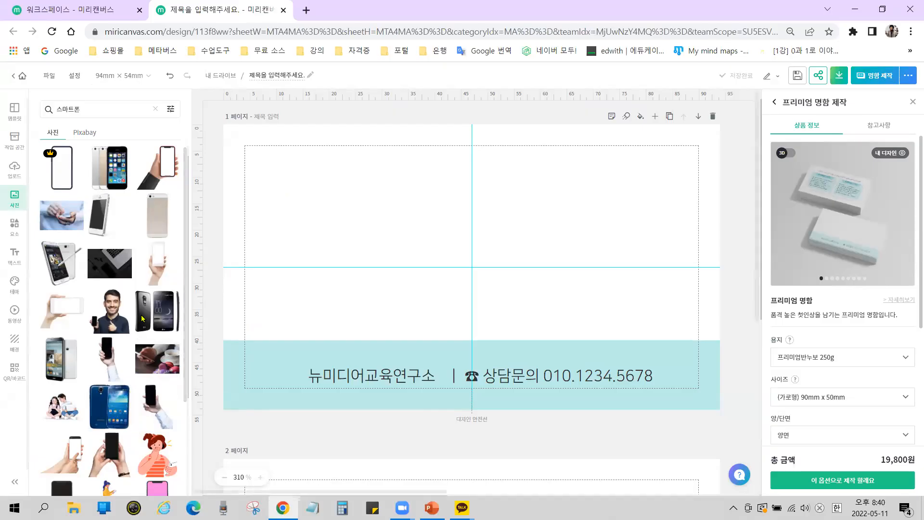
Try the photo of hands touching a white-screen smartphone on the front page in several positions and sizes, and delete it
scroll(106, 380, "down", 3)
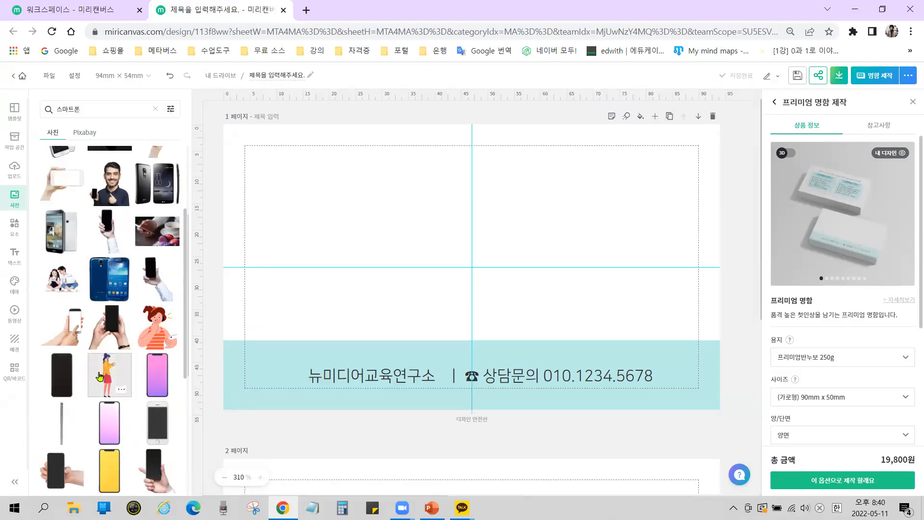
left_click(66, 322)
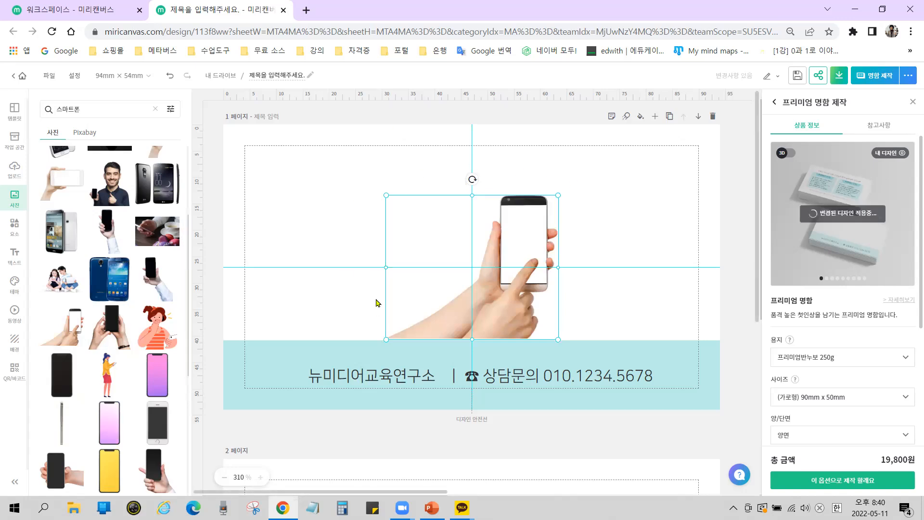
left_click_drag(491, 272, 632, 255)
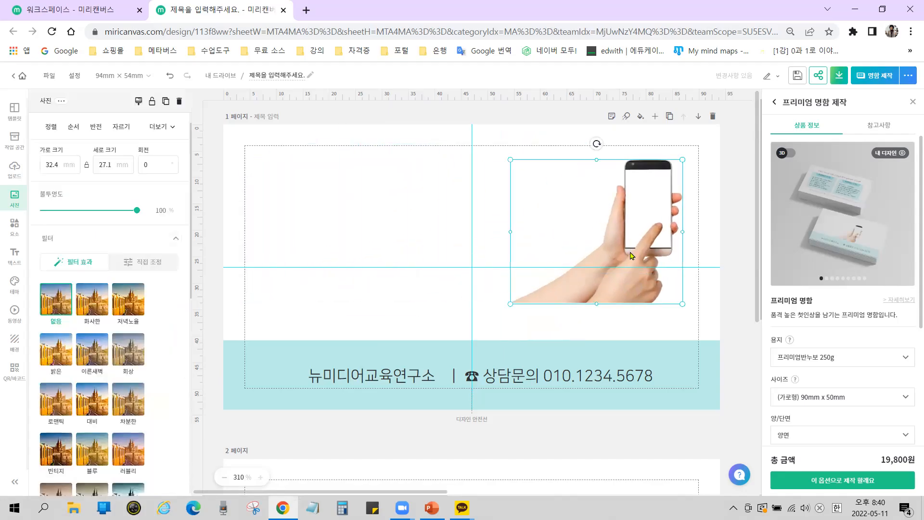
left_click_drag(503, 308, 525, 221)
left_click_drag(443, 213, 273, 213)
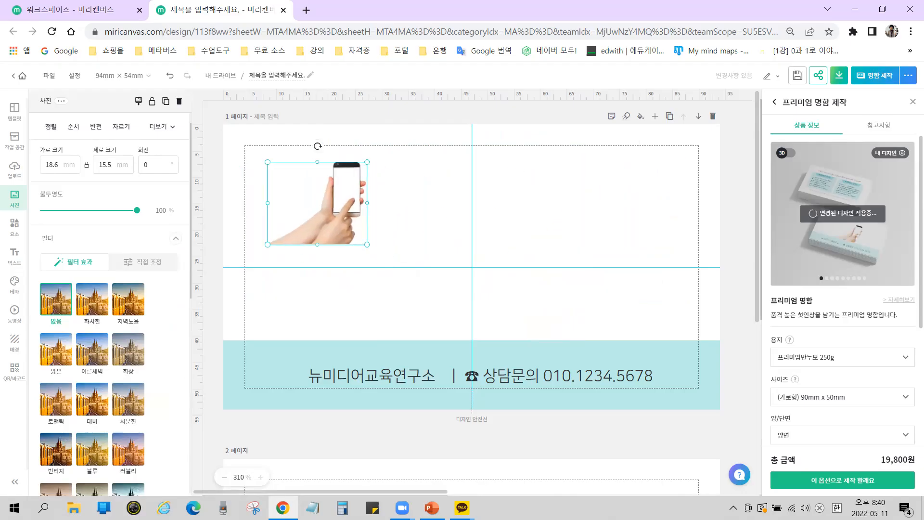
left_click_drag(267, 245, 235, 273)
left_click_drag(333, 219, 385, 202)
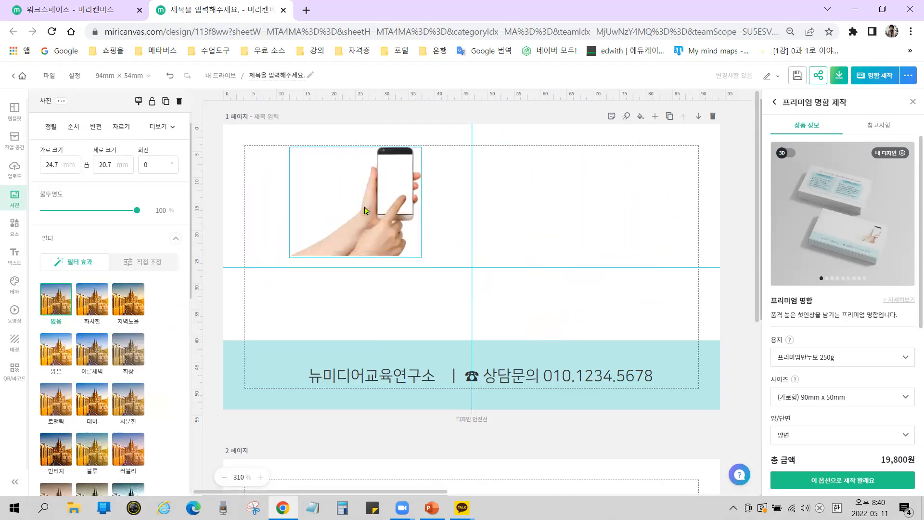
key("Delete")
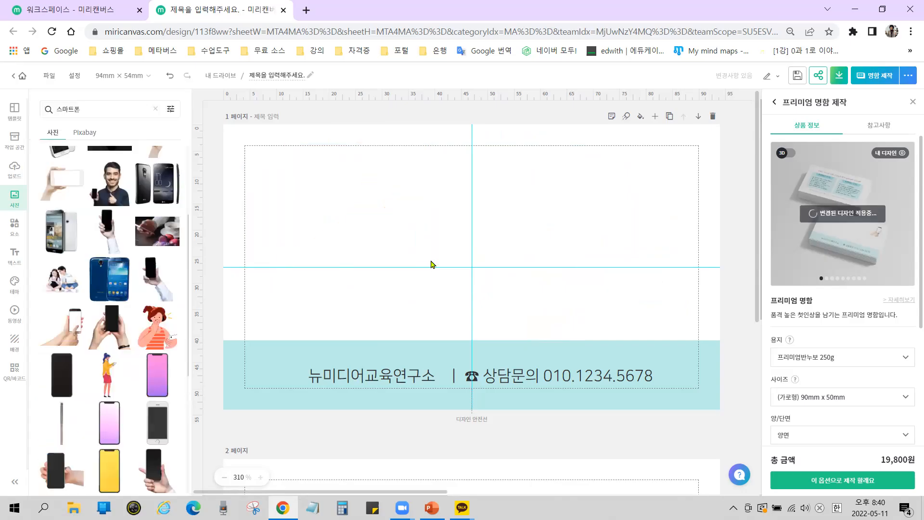
Place the photo of two hands holding a black smartphone on the front page's right half, above the band, sized about 28.8 × 30.2 mm
left_click_drag(112, 327, 618, 232)
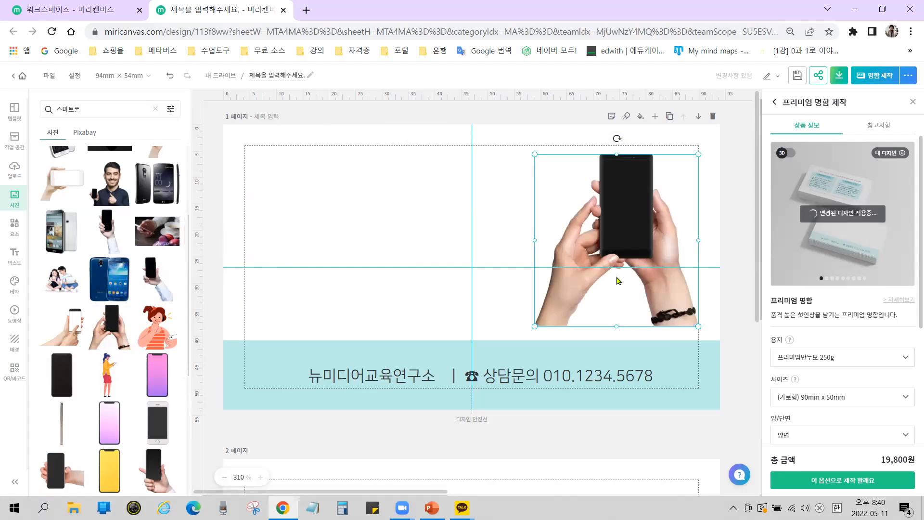
left_click_drag(535, 327, 577, 281)
left_click_drag(636, 209, 586, 219)
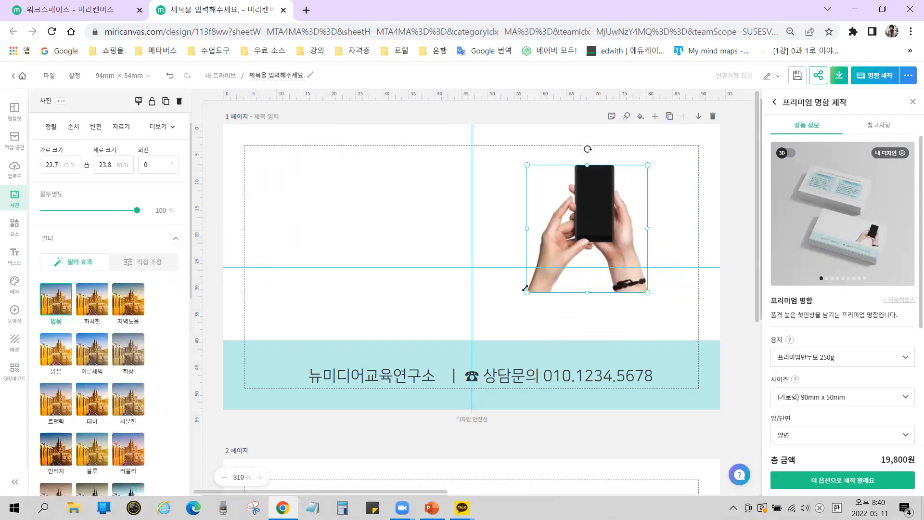
left_click_drag(526, 294, 496, 326)
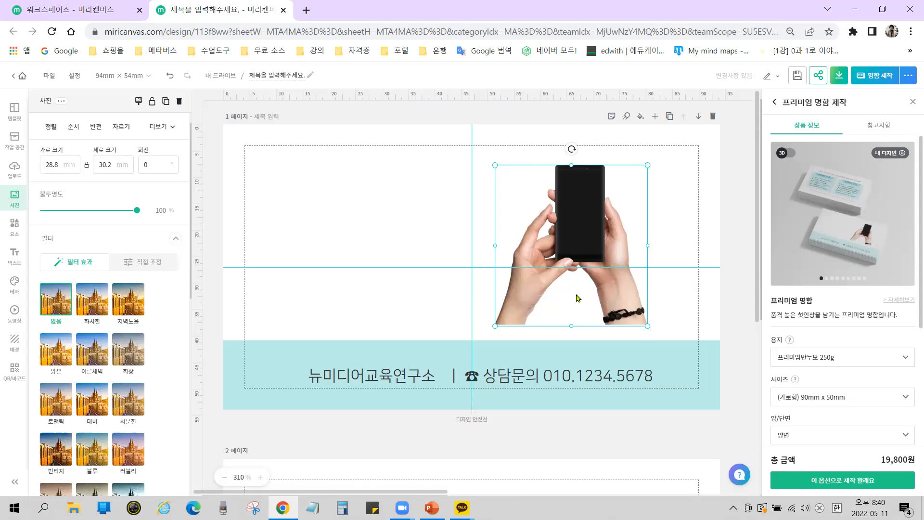
left_click_drag(28, 114, 188, 485)
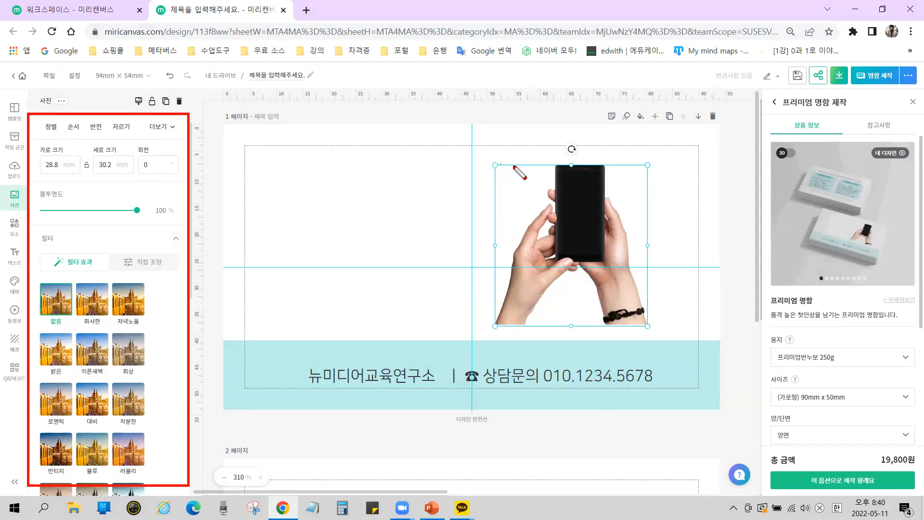
left_click_drag(510, 155, 546, 153)
left_click_drag(625, 154, 650, 156)
mouse_move(517, 308)
left_mouse_down()
mouse_move(597, 161)
mouse_move(568, 323)
left_mouse_up()
mouse_move(234, 180)
left_mouse_down()
mouse_move(177, 181)
mouse_move(139, 164)
mouse_move(175, 220)
left_mouse_up()
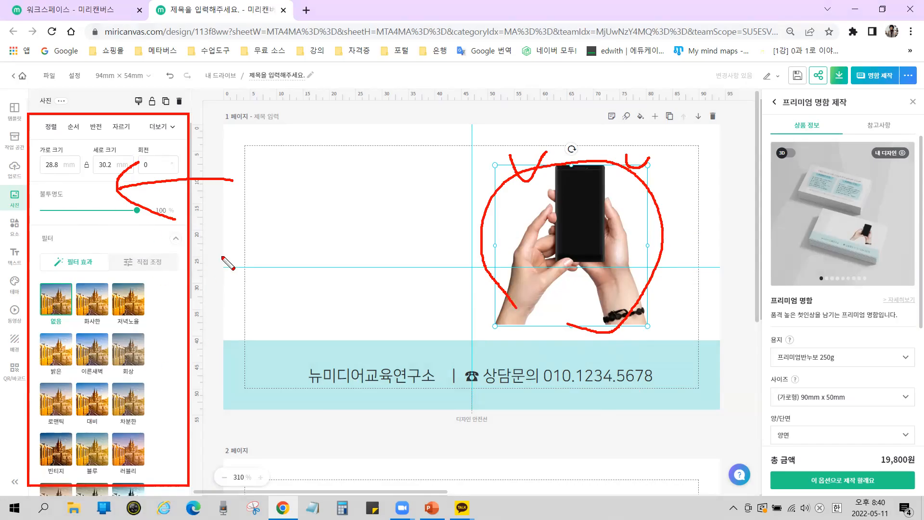
key("Escape")
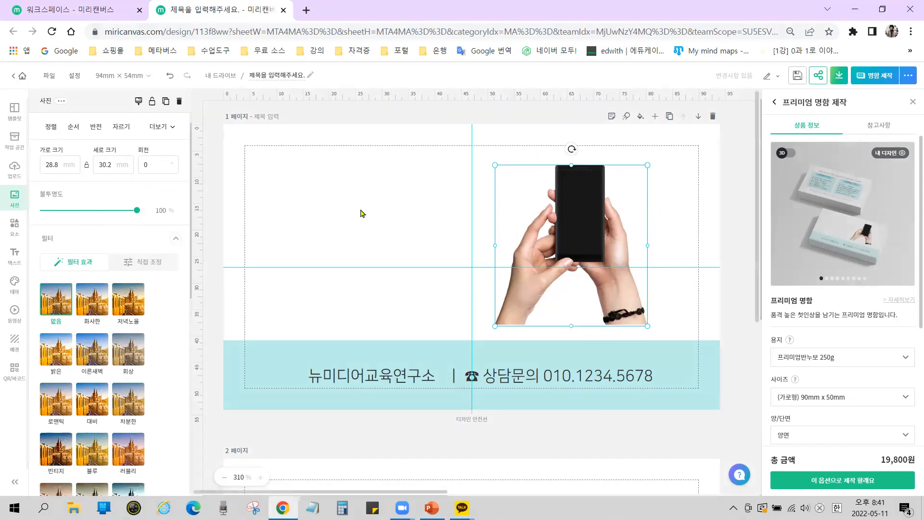
left_click(359, 222)
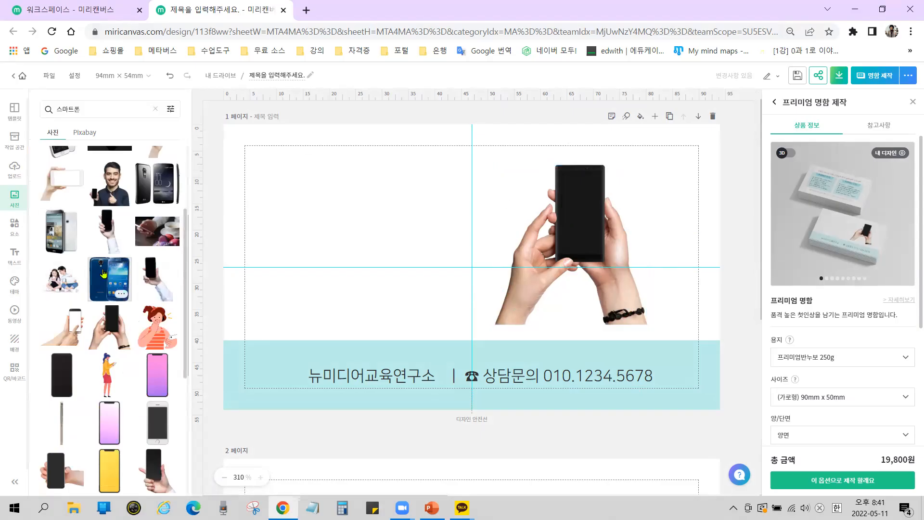
left_click(585, 244)
double_click(585, 245)
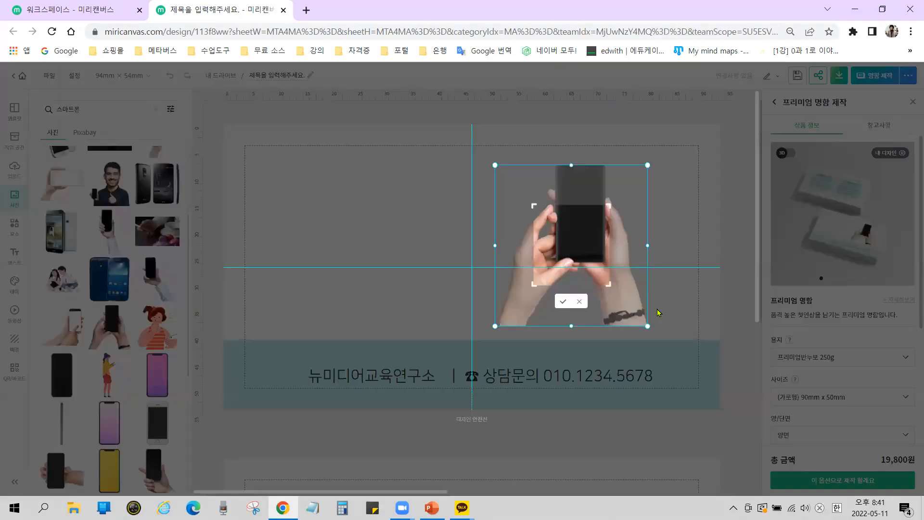
left_click(357, 217)
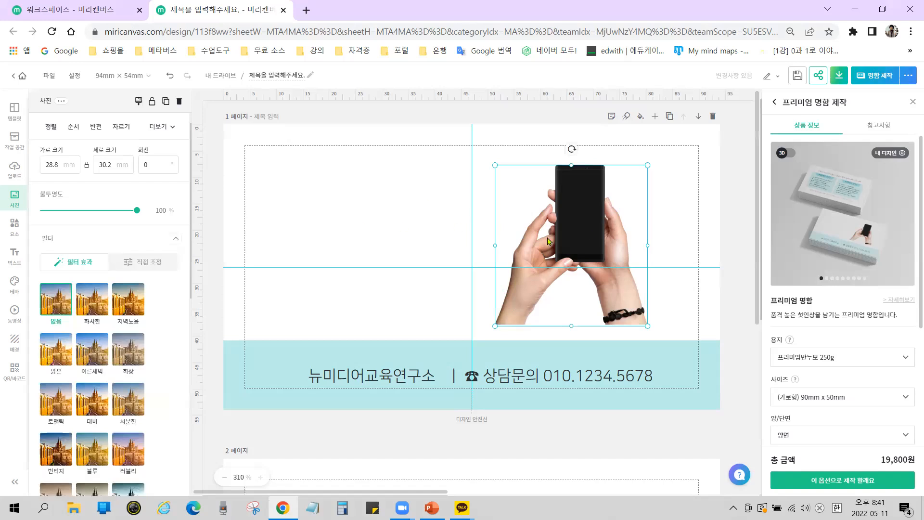
left_click(364, 238)
Replace the hands photo with the stock photo of a black LG smartphone in back, front and side views, on the front page's left half
left_click(561, 249)
key("Delete")
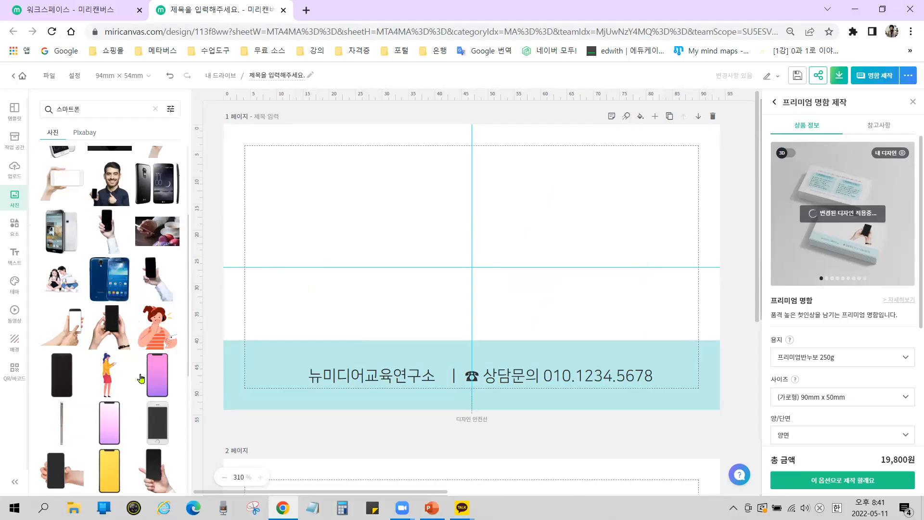
left_click_drag(185, 248, 196, 231)
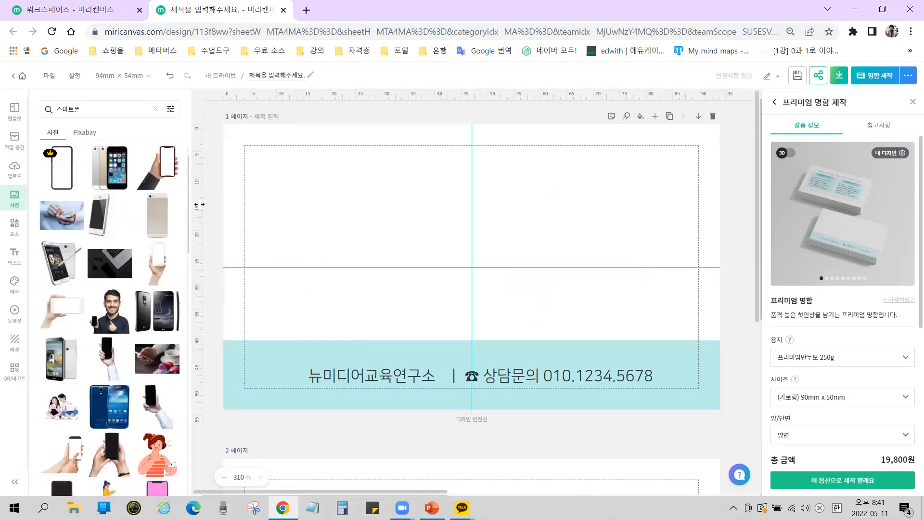
left_click(156, 304)
left_click_drag(503, 223, 401, 200)
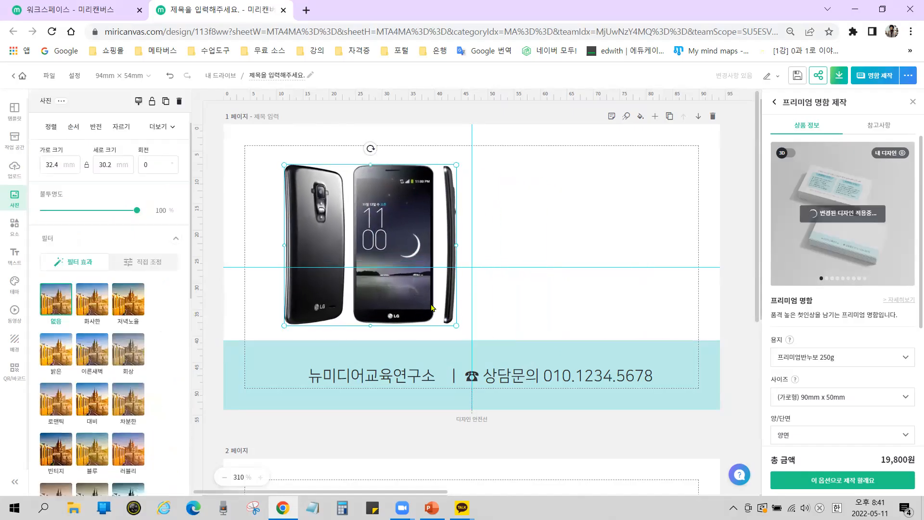
left_click_drag(268, 154, 349, 332)
mouse_move(436, 159)
left_mouse_down()
mouse_move(463, 351)
mouse_move(483, 341)
left_mouse_up()
left_click_drag(621, 182, 600, 278)
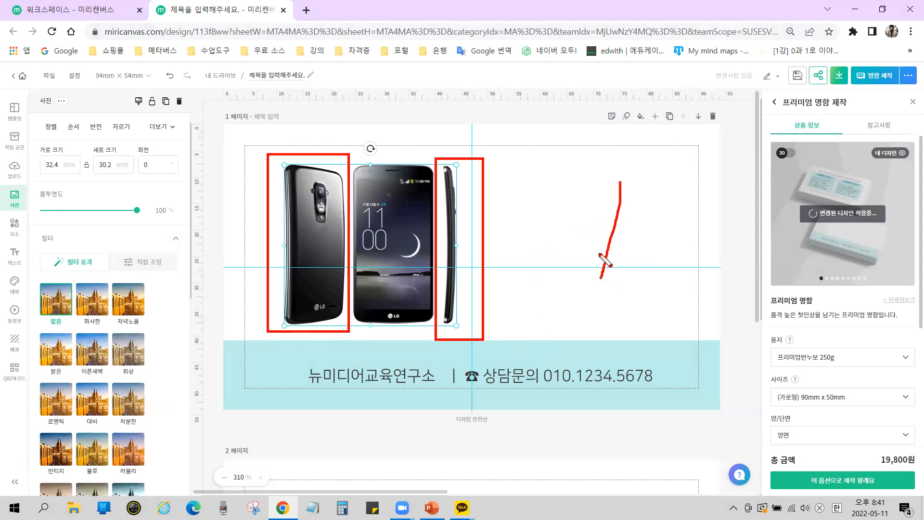
left_click_drag(578, 180, 655, 250)
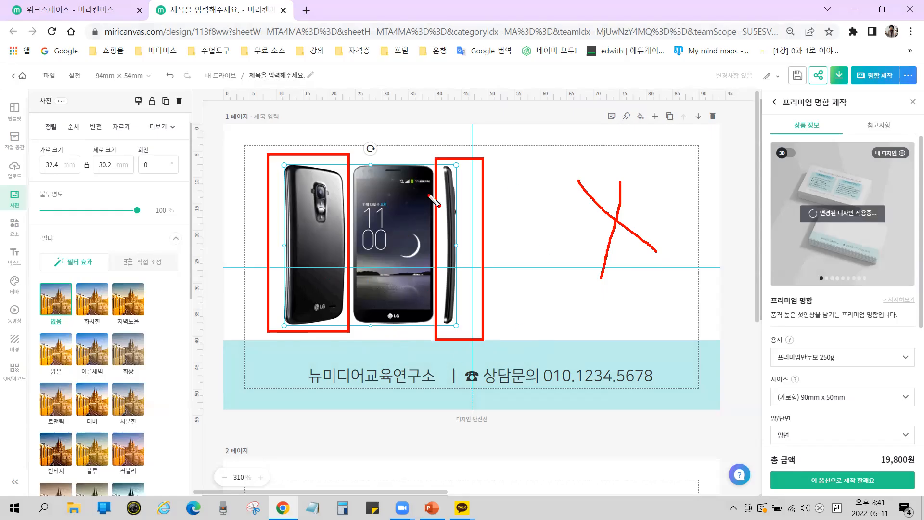
key("e")
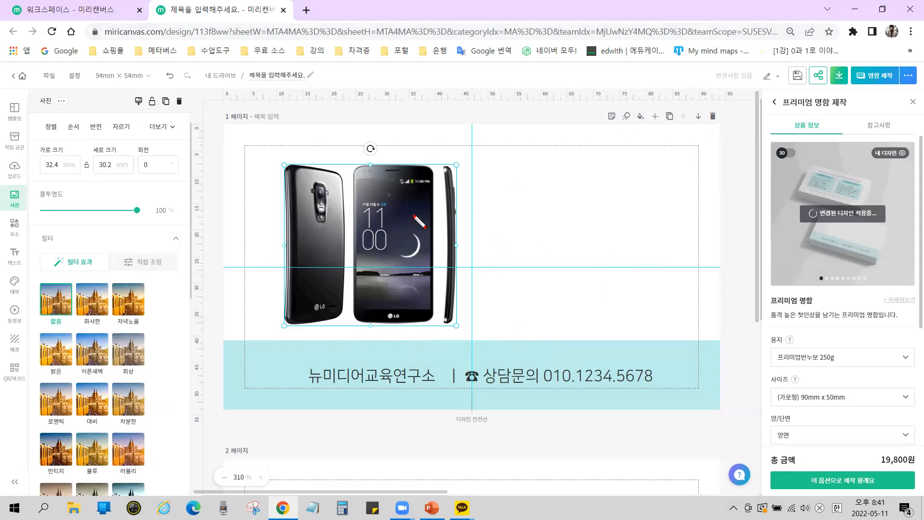
left_click_drag(321, 166, 289, 222)
left_click_drag(331, 183, 297, 263)
left_click_drag(342, 241, 302, 308)
left_click_drag(335, 305, 315, 331)
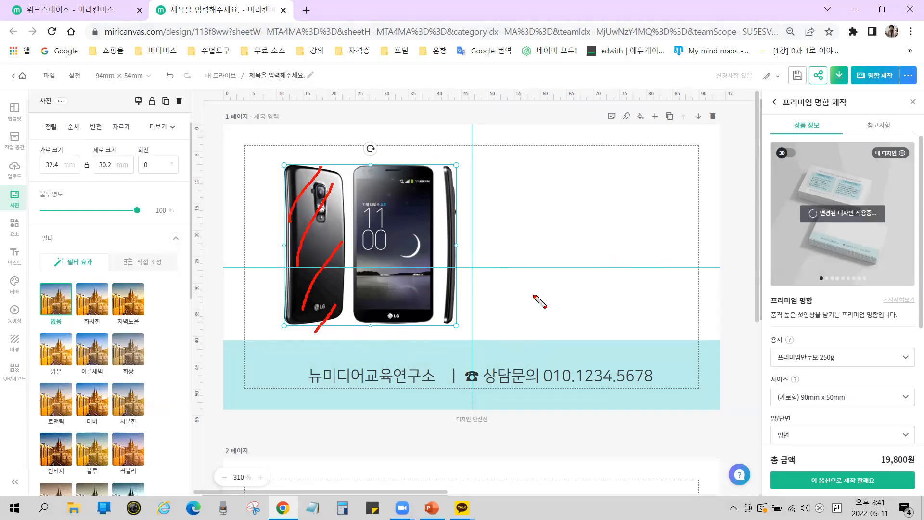
key("Escape")
left_click(536, 230)
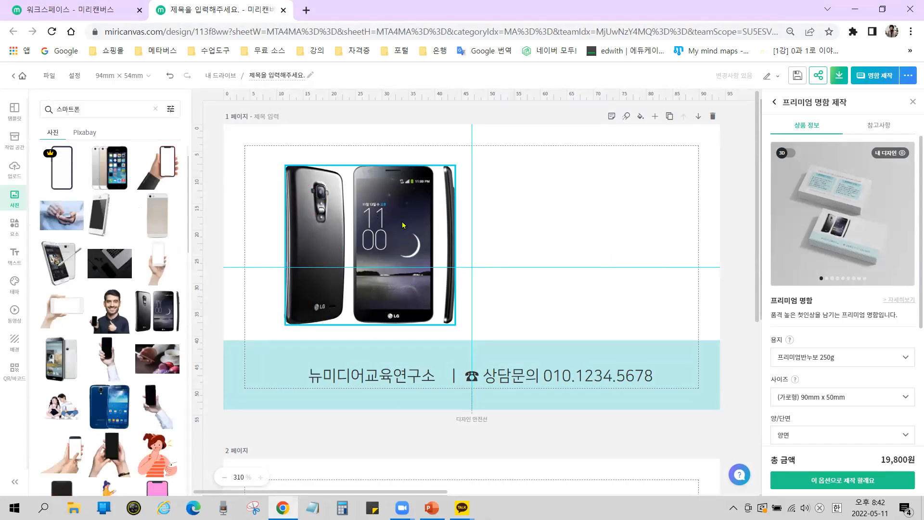
left_click(418, 304)
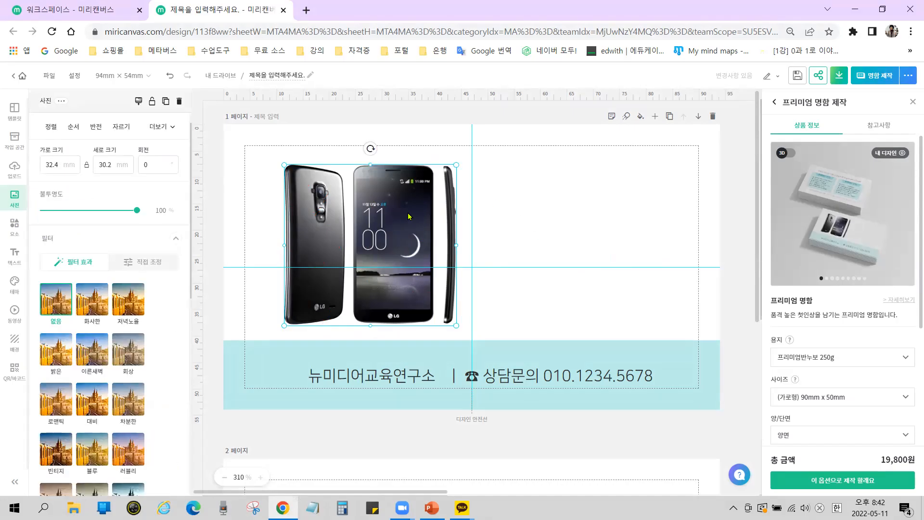
key("ctrl+2")
mouse_move(32, 113)
left_mouse_down()
mouse_move(39, 123)
mouse_move(191, 143)
left_mouse_up()
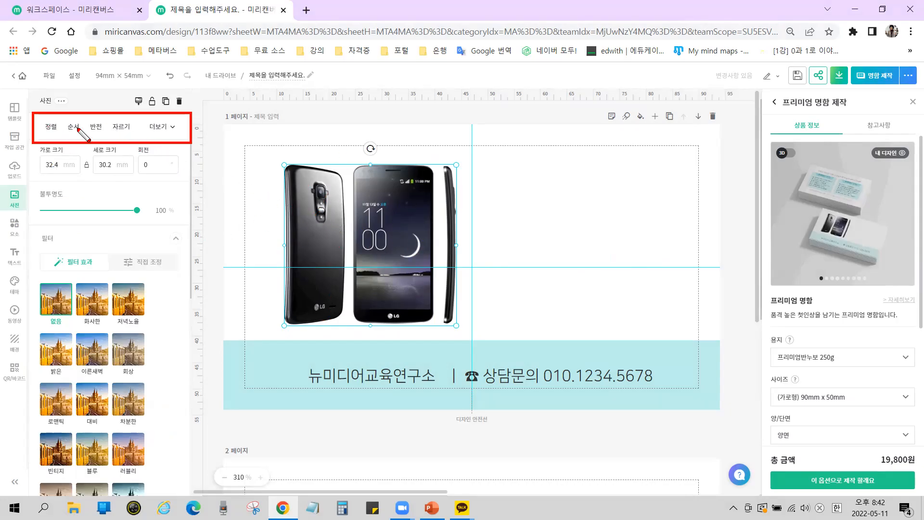
key("ctrl")
key("Escape")
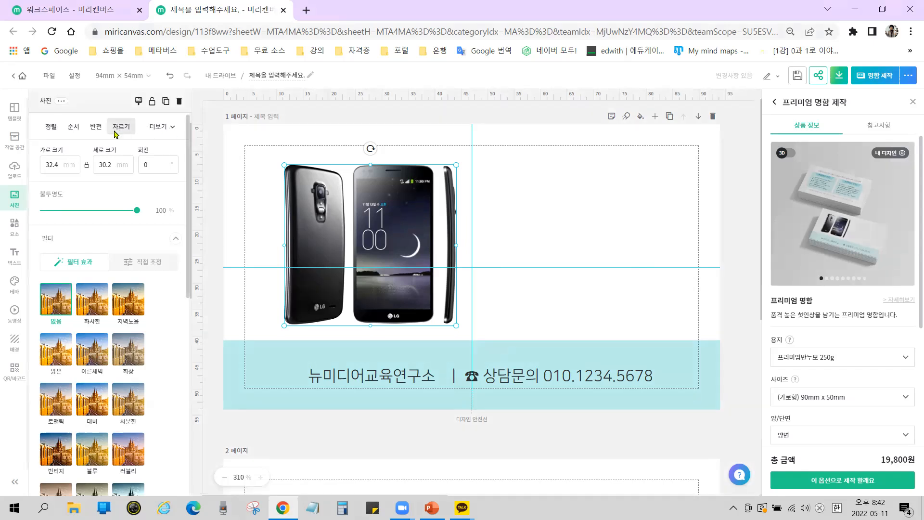
Open the three-view smartphone photo for cropping
left_click(121, 126)
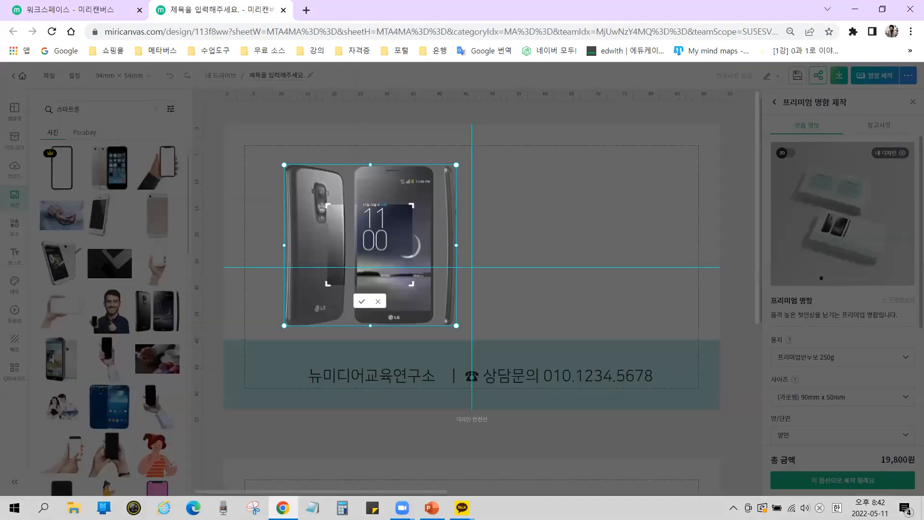
left_click(213, 168)
left_click(213, 168)
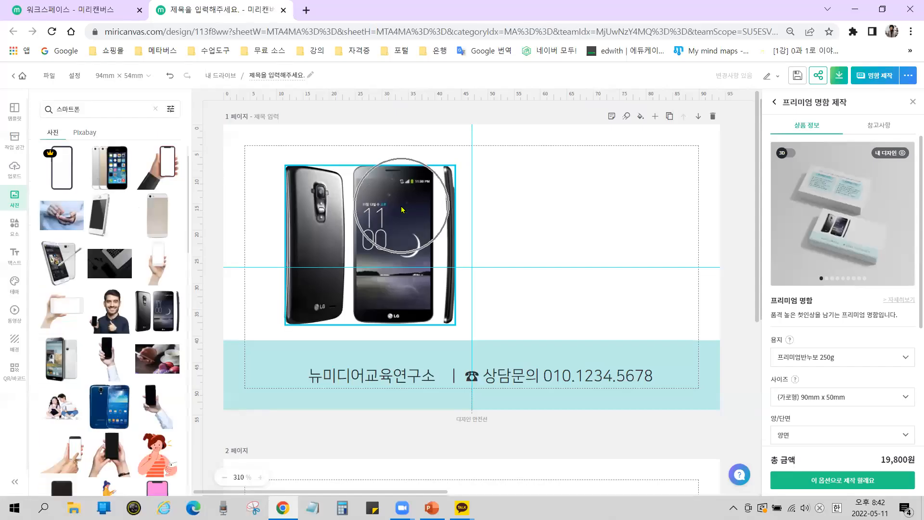
left_click(387, 217)
double_click(387, 217)
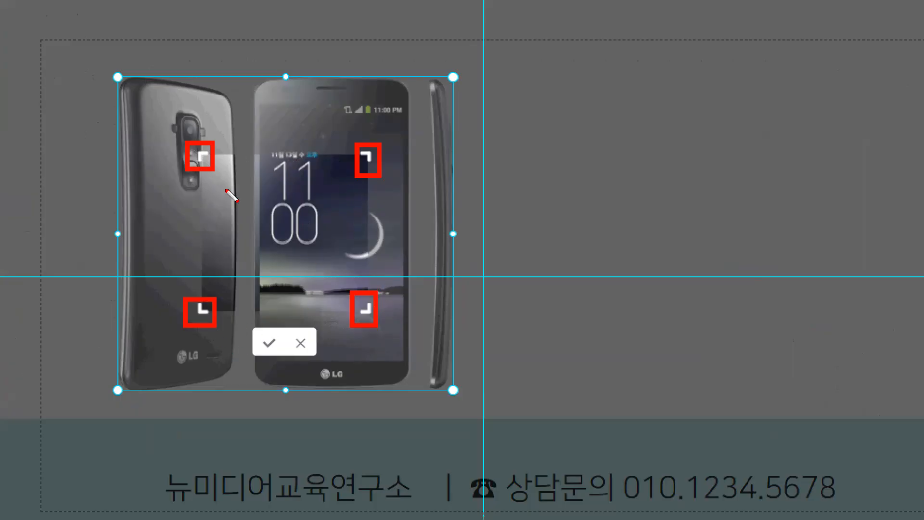
mouse_move(263, 178)
left_mouse_down()
mouse_move(221, 244)
mouse_move(303, 296)
left_mouse_up()
left_click_drag(231, 181, 277, 193)
mouse_move(250, 210)
left_mouse_down()
mouse_move(298, 221)
mouse_move(303, 250)
left_mouse_up()
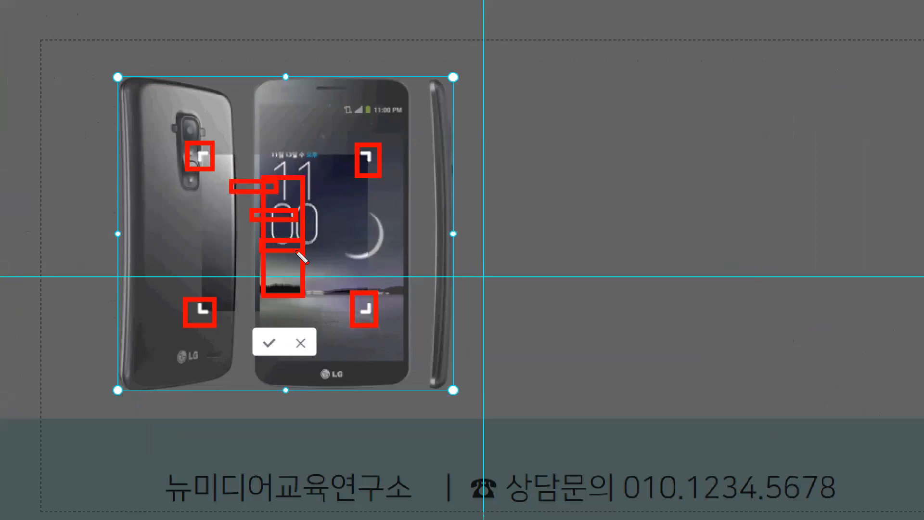
key("e")
left_click_drag(239, 82, 196, 118)
left_click_drag(272, 95, 232, 131)
left_click_drag(359, 92, 323, 123)
left_click_drag(415, 121, 385, 161)
left_click_drag(425, 182, 385, 257)
left_click_drag(400, 279, 386, 333)
left_click_drag(394, 369, 323, 384)
mouse_move(299, 366)
left_mouse_down()
mouse_move(221, 380)
mouse_move(187, 359)
left_mouse_up()
left_click_drag(167, 273, 147, 264)
left_click_drag(158, 217, 151, 211)
left_click_drag(155, 183, 134, 189)
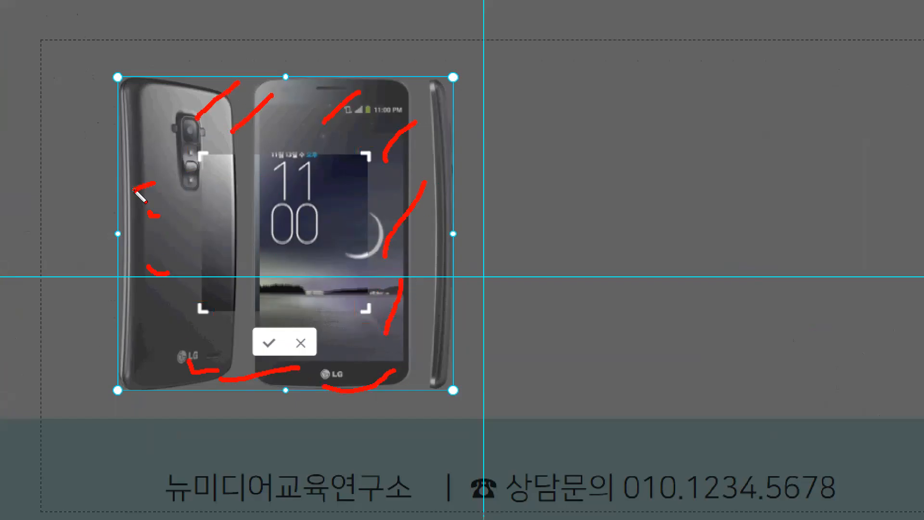
key("Escape")
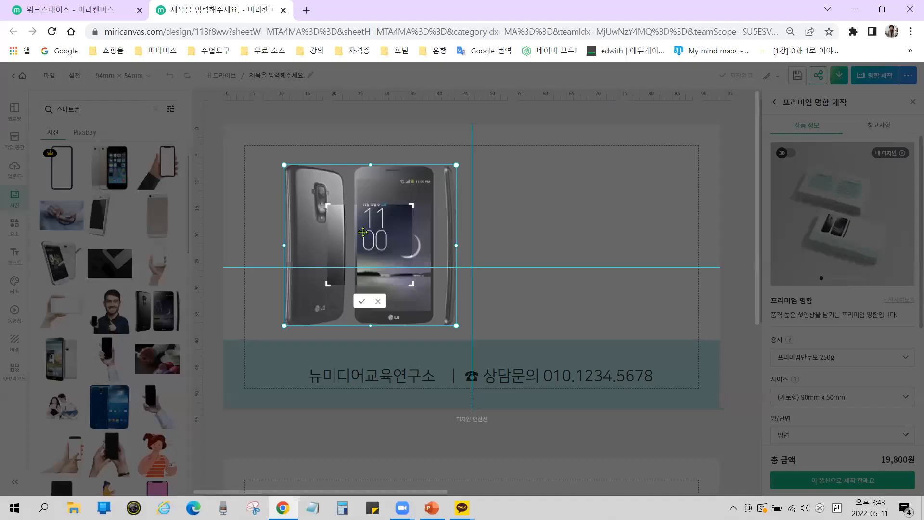
Crop the photo to only the front-view phone, about 16.5 × 29.8 mm, and move it slightly left on the front page
key("ctrl")
key("ctrl")
left_click_drag(328, 207, 352, 168)
left_click_drag(410, 283, 434, 338)
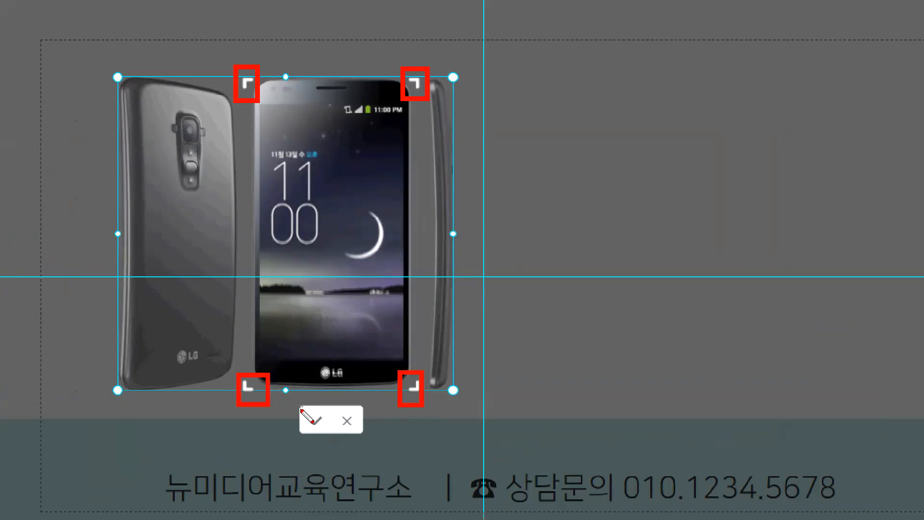
left_click(317, 427)
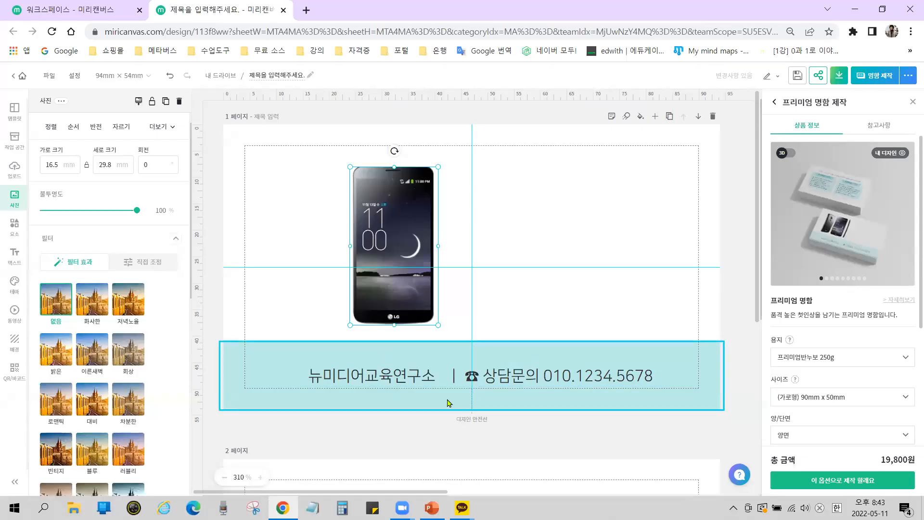
left_click(530, 250)
left_click(357, 235)
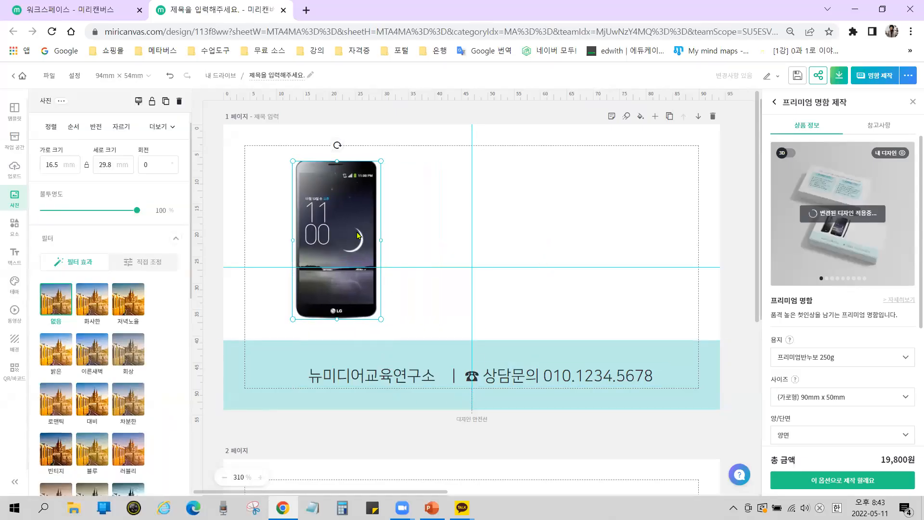
left_click_drag(350, 229, 388, 228)
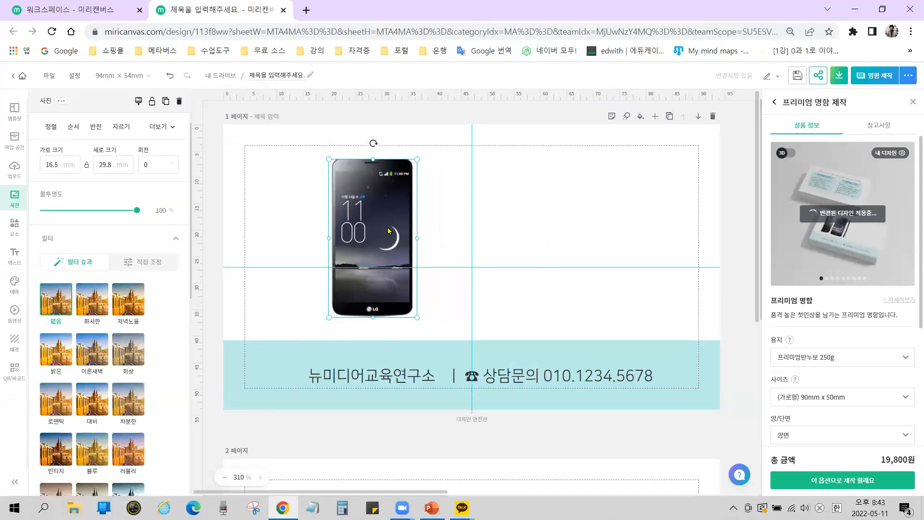
Expand the photo's crop to include all three phone views, about 32.2 × 29.6 mm, and move it just right of the front page's center
double_click(367, 192)
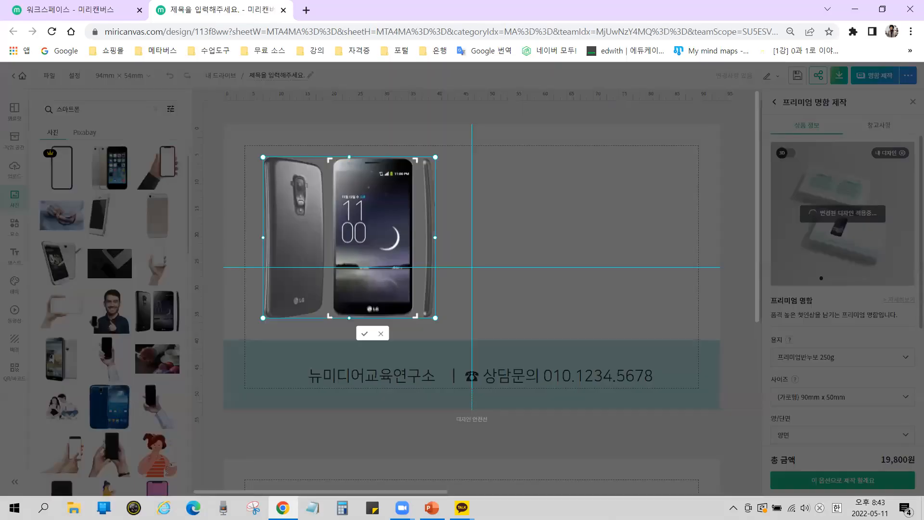
left_click_drag(329, 161, 264, 161)
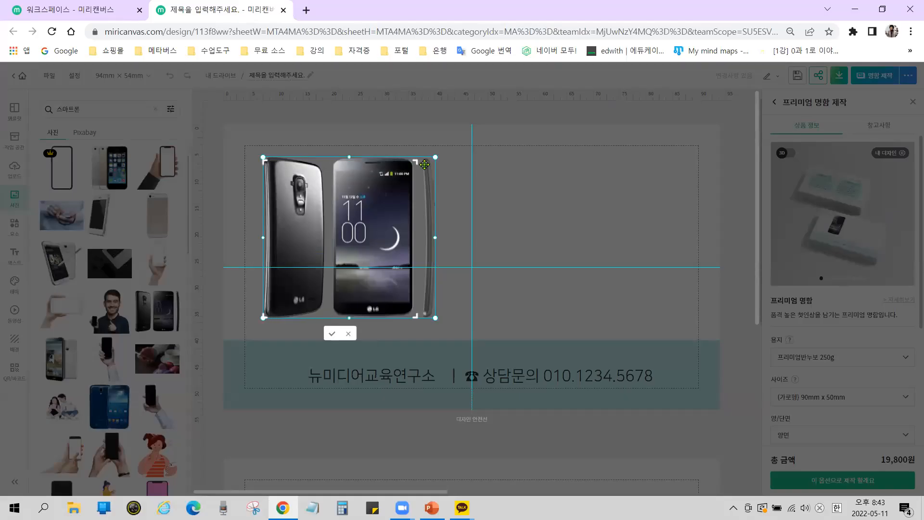
left_click_drag(416, 164, 435, 159)
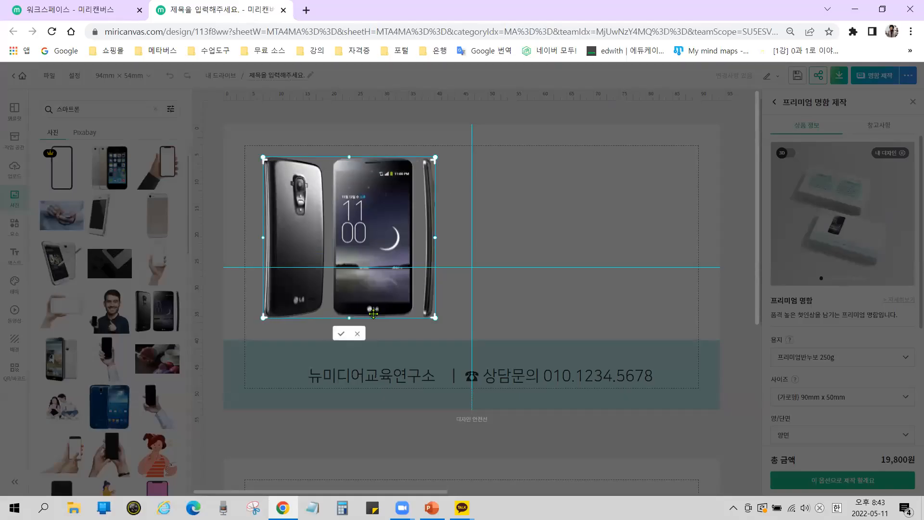
left_click(342, 334)
left_click(564, 249)
left_click(428, 224)
left_click_drag(371, 206, 550, 237)
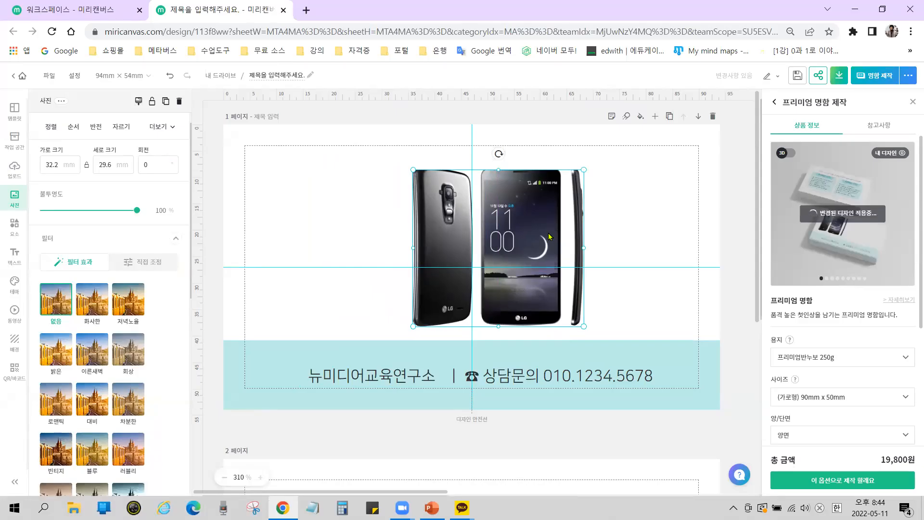
left_click(355, 198)
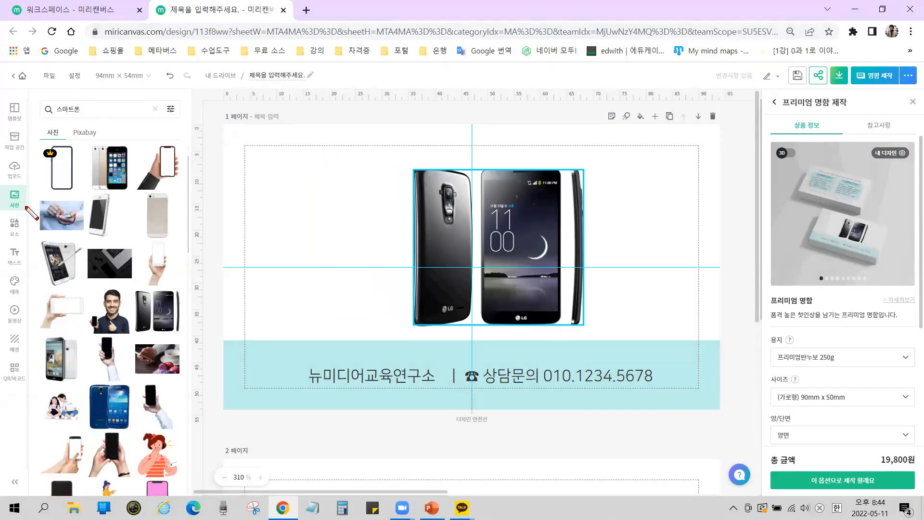
left_click_drag(3, 185, 24, 222)
left_click_drag(33, 124, 73, 155)
mouse_move(166, 222)
left_mouse_down()
mouse_move(57, 236)
mouse_move(127, 341)
mouse_move(184, 232)
mouse_move(164, 224)
left_mouse_up()
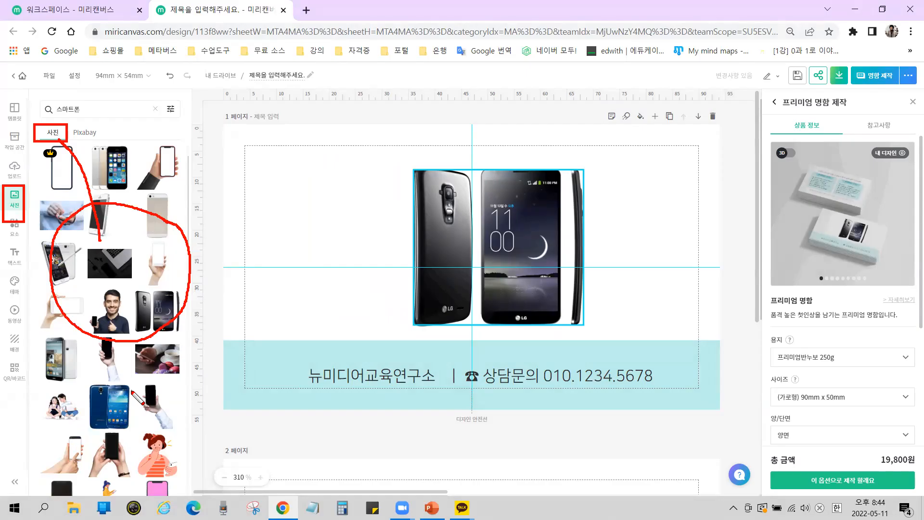
mouse_move(102, 122)
left_mouse_down()
mouse_move(38, 105)
mouse_move(56, 88)
mouse_move(85, 87)
mouse_move(97, 102)
mouse_move(90, 127)
mouse_move(99, 117)
mouse_move(71, 124)
mouse_move(108, 120)
left_mouse_up()
mouse_move(163, 433)
left_mouse_down()
mouse_move(119, 253)
mouse_move(151, 312)
left_mouse_up()
left_click_drag(124, 271, 332, 228)
mouse_move(310, 177)
left_mouse_down()
mouse_move(355, 228)
mouse_move(311, 262)
left_mouse_up()
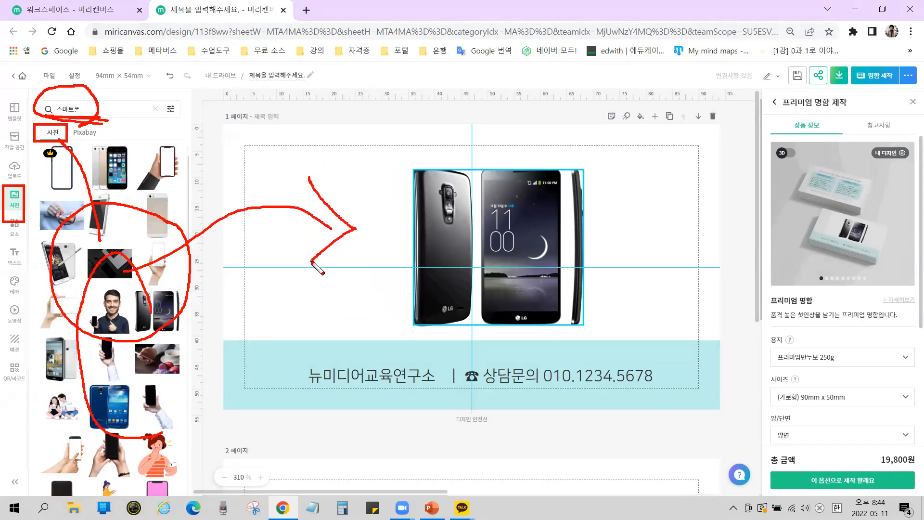
key("e")
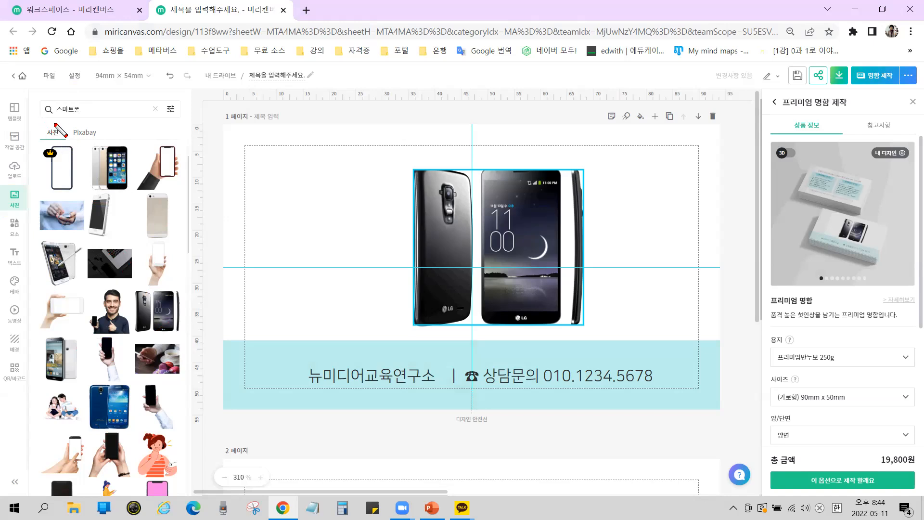
Switch the 스마트폰 photo search results to the Pixabay collection
left_click_drag(68, 123, 108, 142)
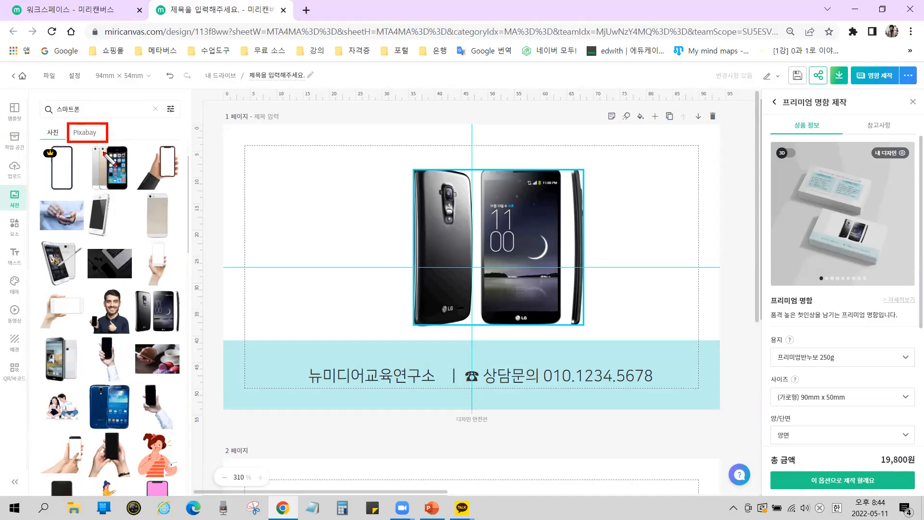
key("Escape")
left_click(85, 132)
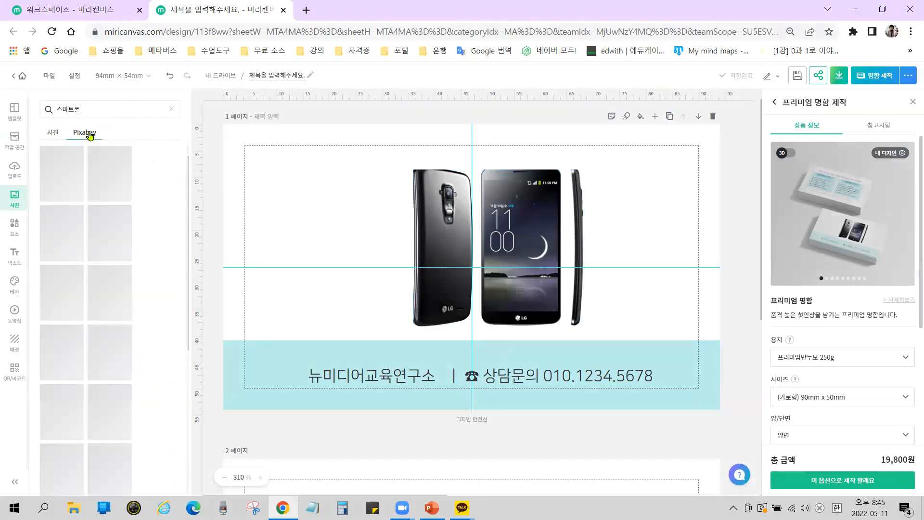
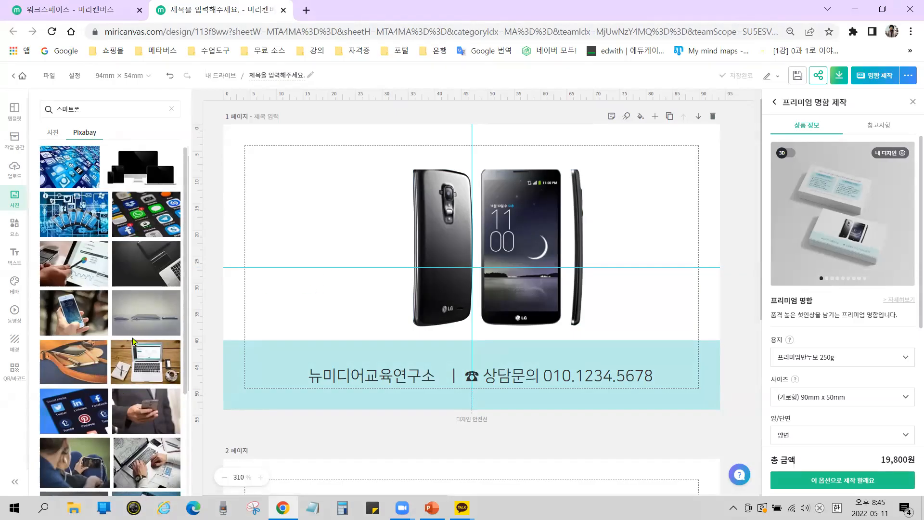
left_click_drag(34, 94, 95, 125)
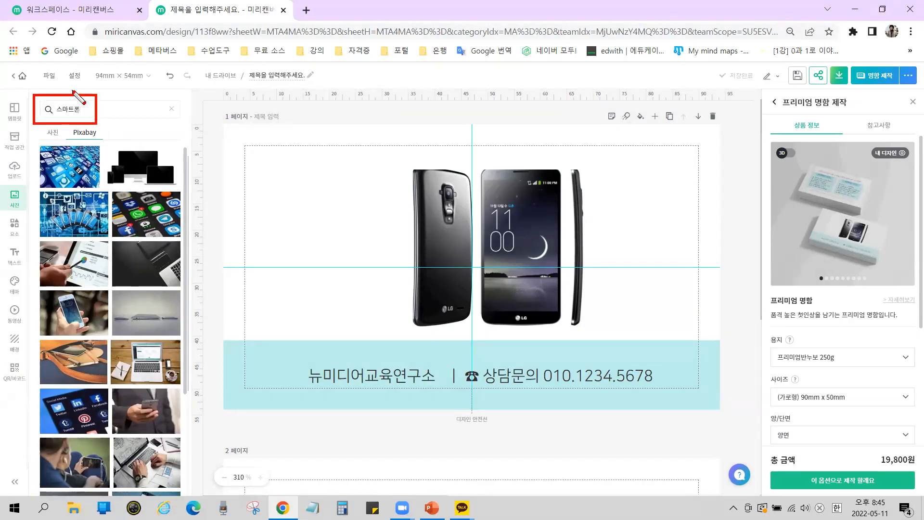
key("ctrl")
mouse_move(79, 106)
left_mouse_down()
mouse_move(112, 249)
mouse_move(96, 231)
mouse_move(143, 212)
mouse_move(155, 178)
left_mouse_up()
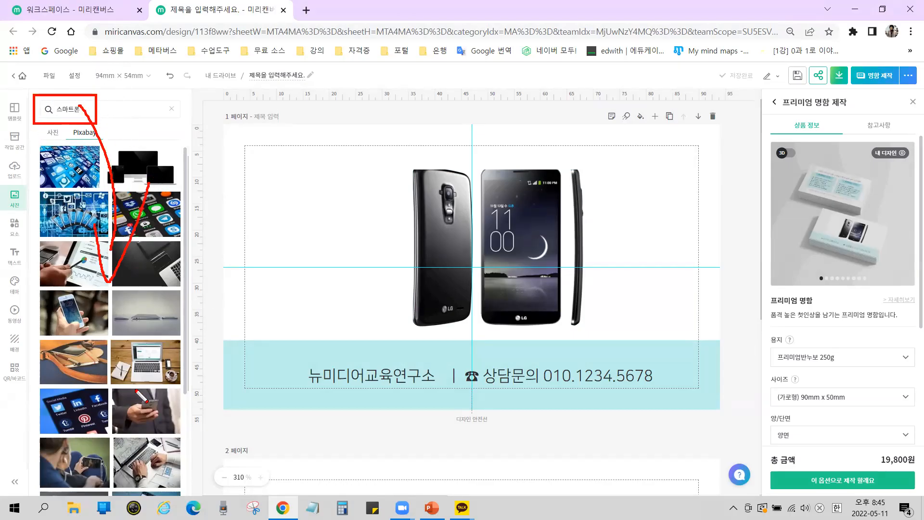
key("Escape")
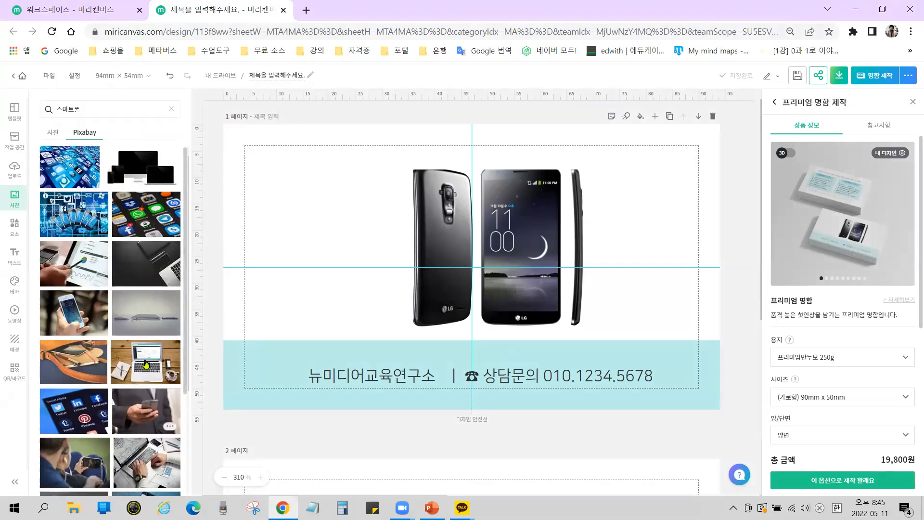
Clear the Pixabay photo search to list its general photos, and search again for 스마트폰 using the suggested keyword
left_click(85, 111)
key("BackSpace")
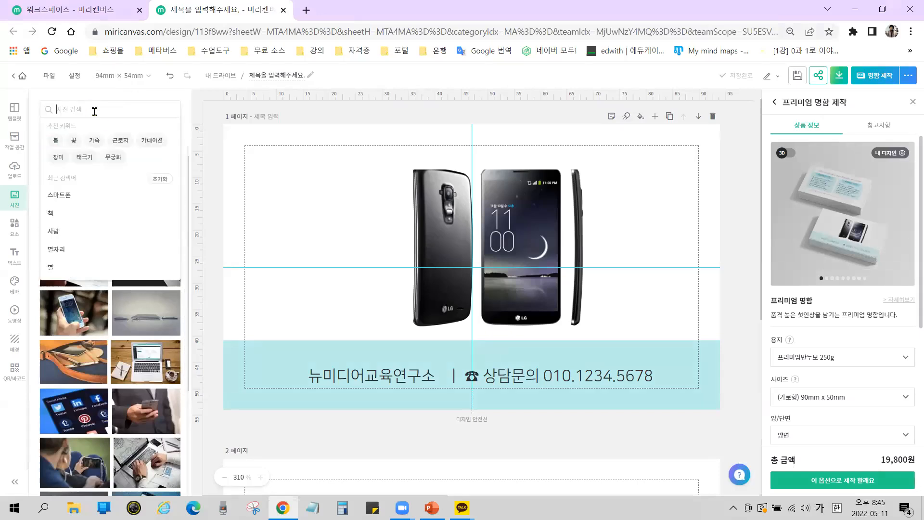
key("Return")
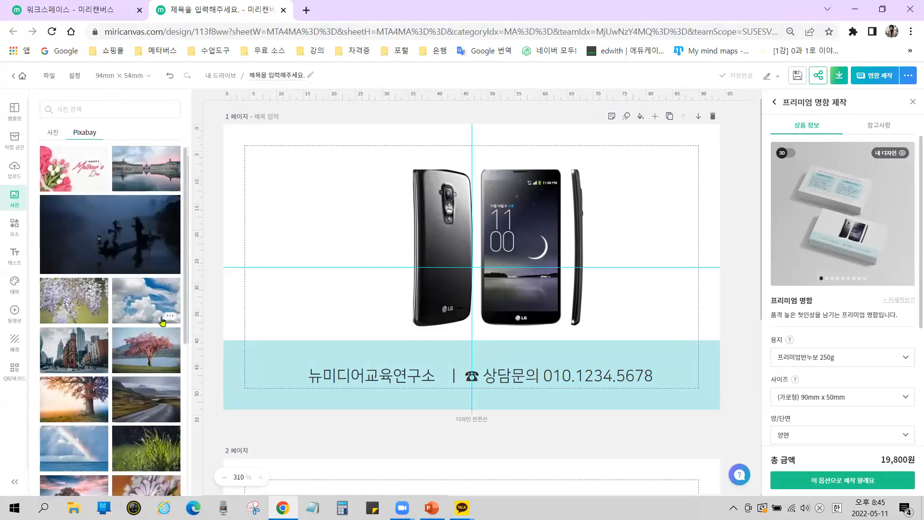
left_click(84, 108)
type("스")
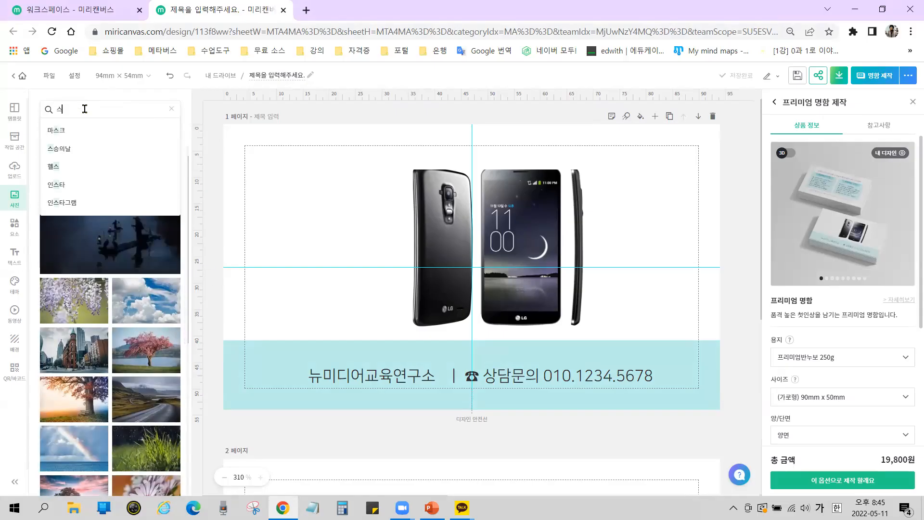
type("마")
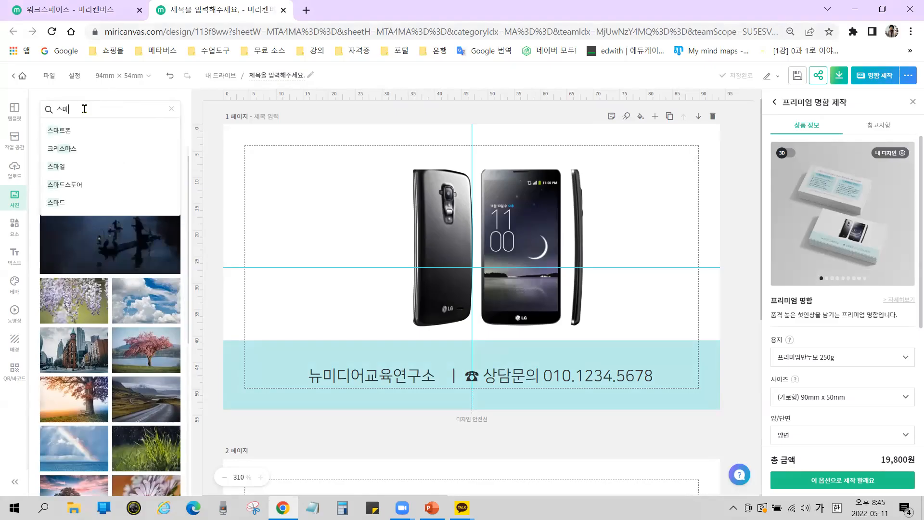
left_click(68, 129)
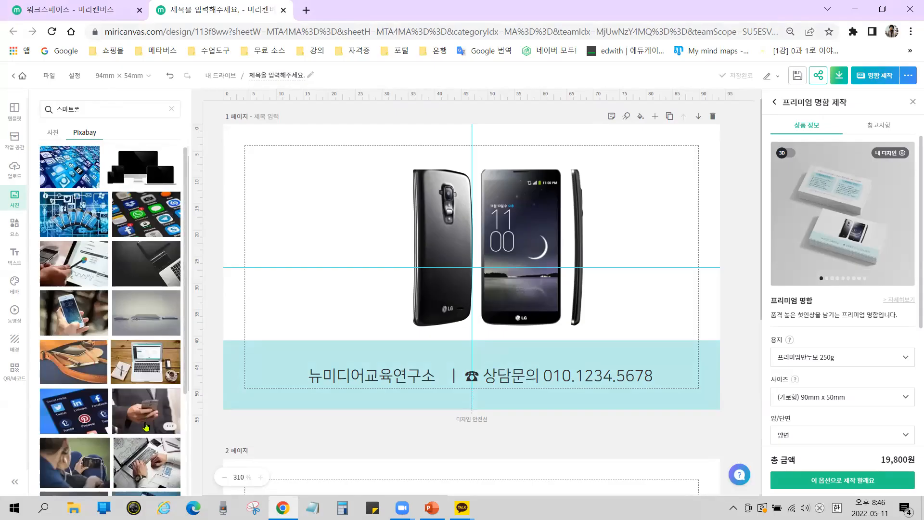
Browse the Pixabay results for 스마트폰 to examine the available smartphone photos
scroll(150, 280, "down", 3)
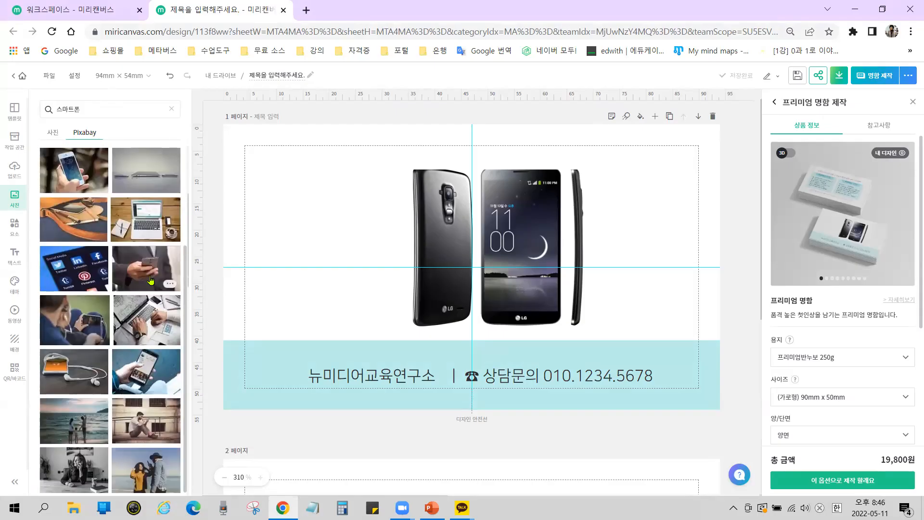
scroll(151, 281, "down", 3)
scroll(136, 255, "down", 3)
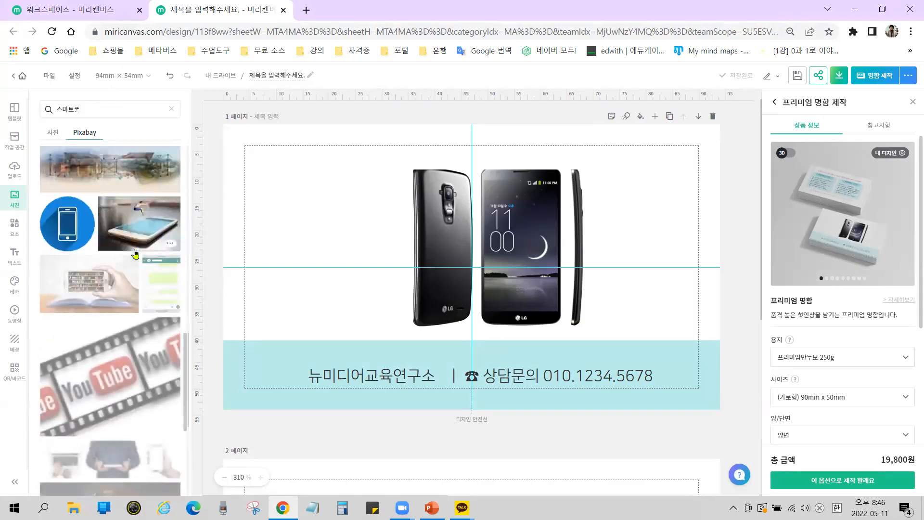
scroll(144, 322, "down", 3)
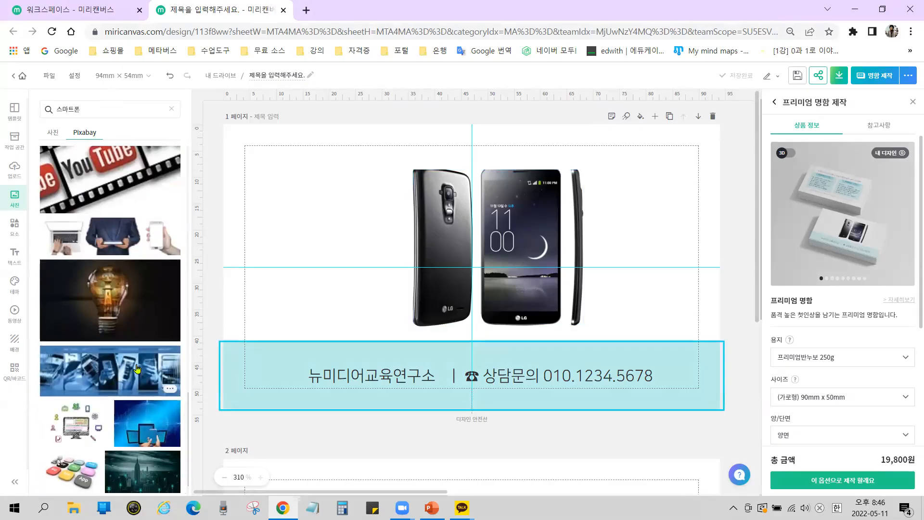
scroll(138, 356, "down", 5)
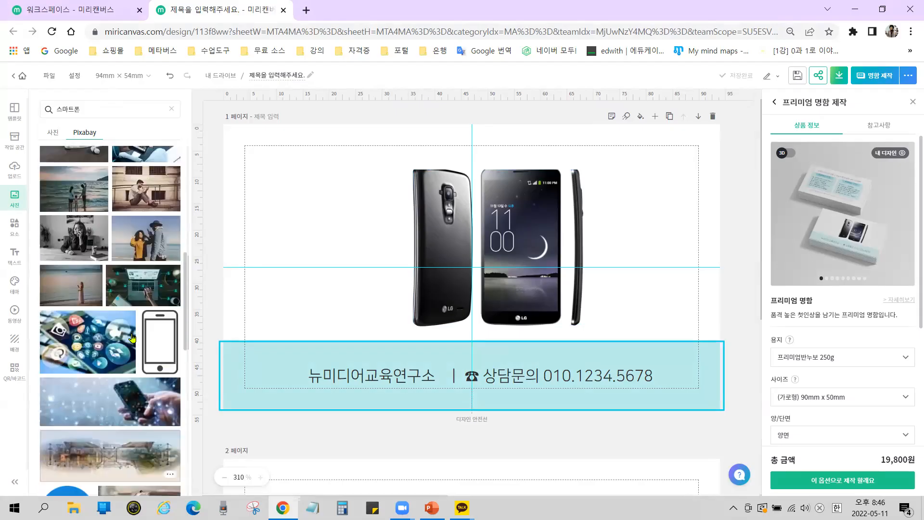
mouse_move(132, 337)
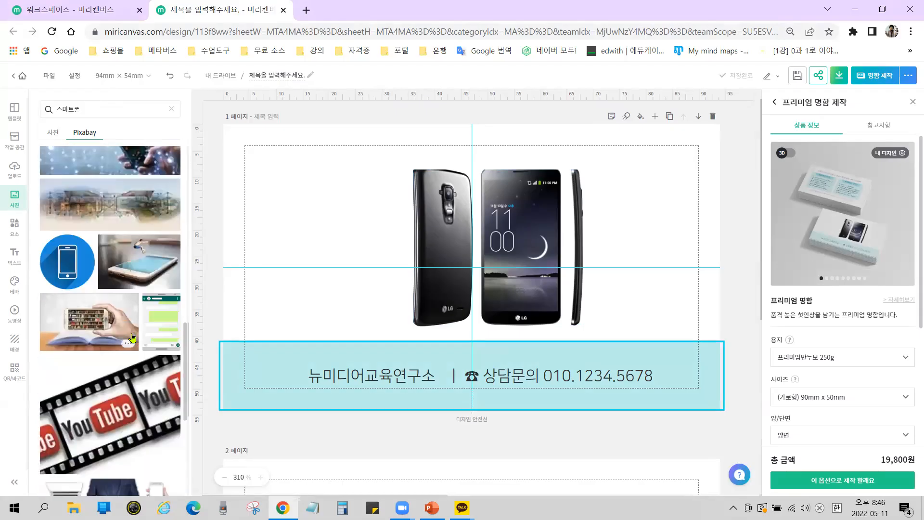
scroll(133, 338, "up", 5)
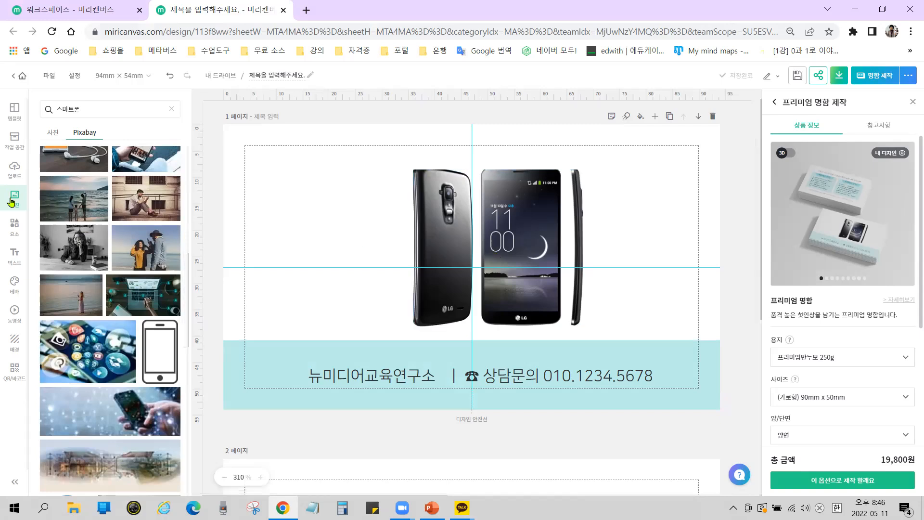
Search the design elements across all categories for 스마트폰
mouse_move(1, 183)
left_mouse_down()
mouse_move(32, 212)
mouse_move(28, 243)
left_mouse_up()
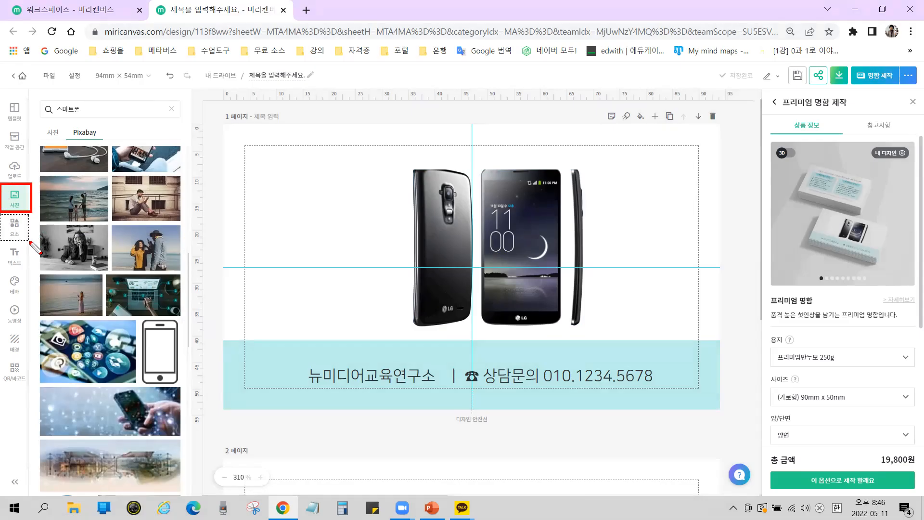
key("Escape")
left_click(14, 227)
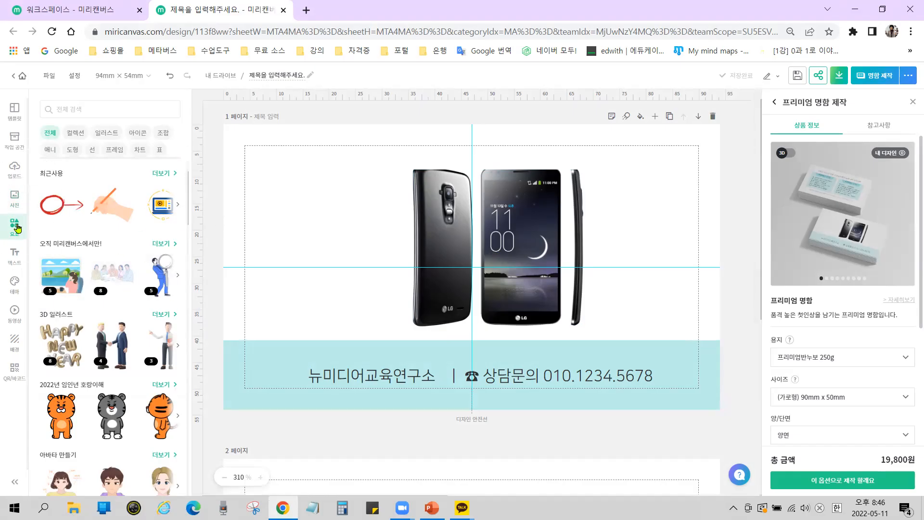
left_click(71, 109)
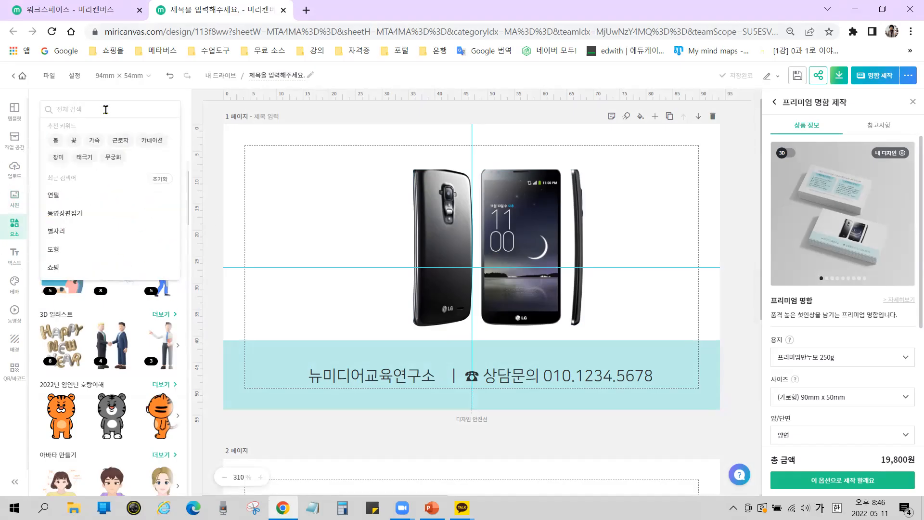
type("슴니")
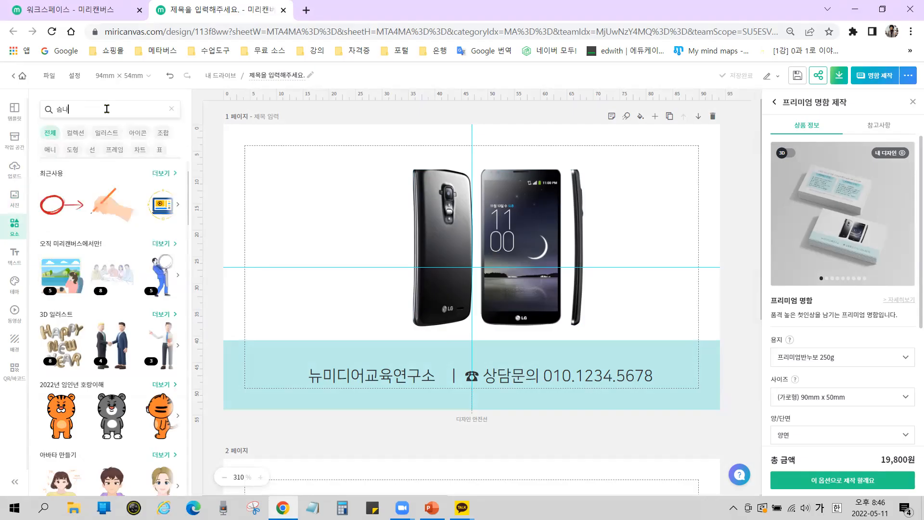
key("BackSpace")
key("BackSpace")
type("스마")
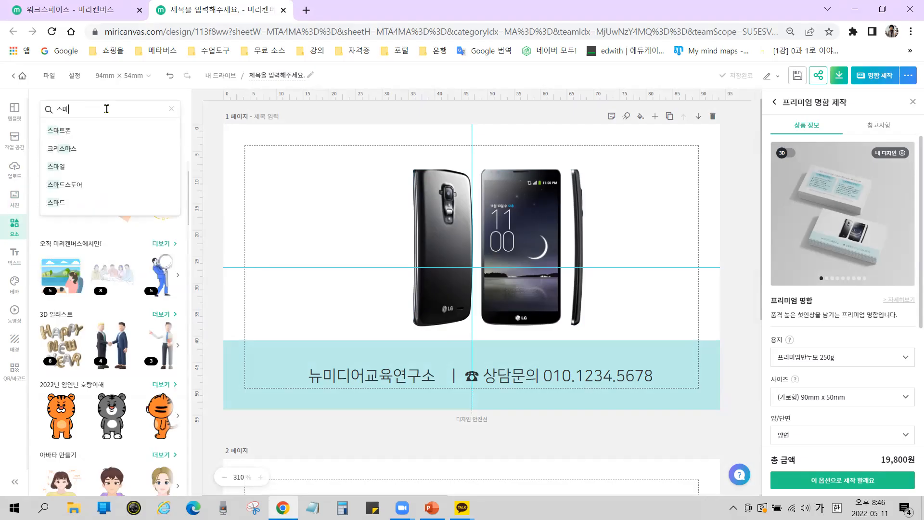
type("트퍼ㄴ")
left_click(69, 136)
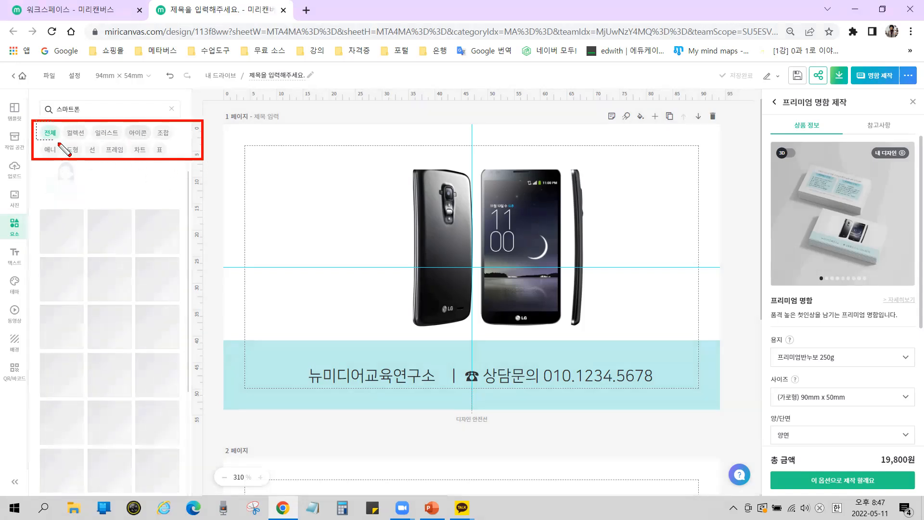
Move the three-view smartphone photo about 22 mm right, to the right edge of the front page's safe area
left_click(305, 354)
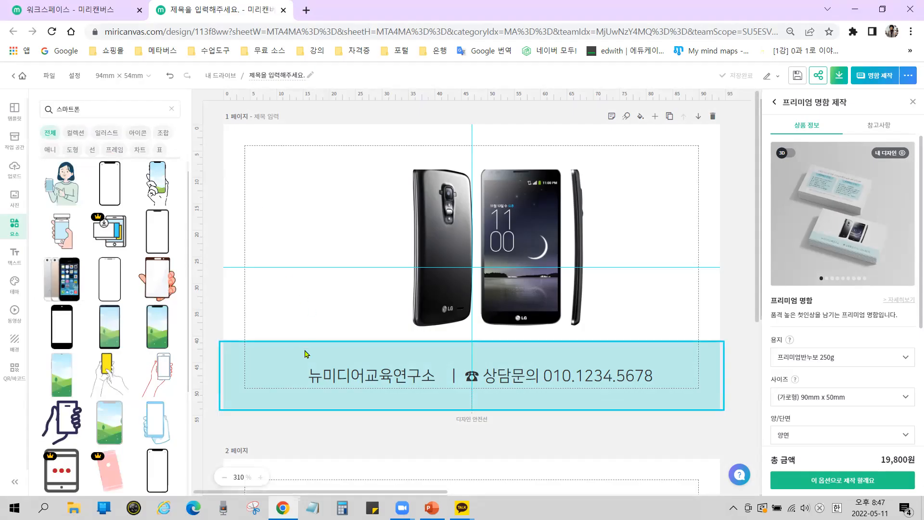
left_click_drag(507, 233, 624, 230)
left_click(414, 230)
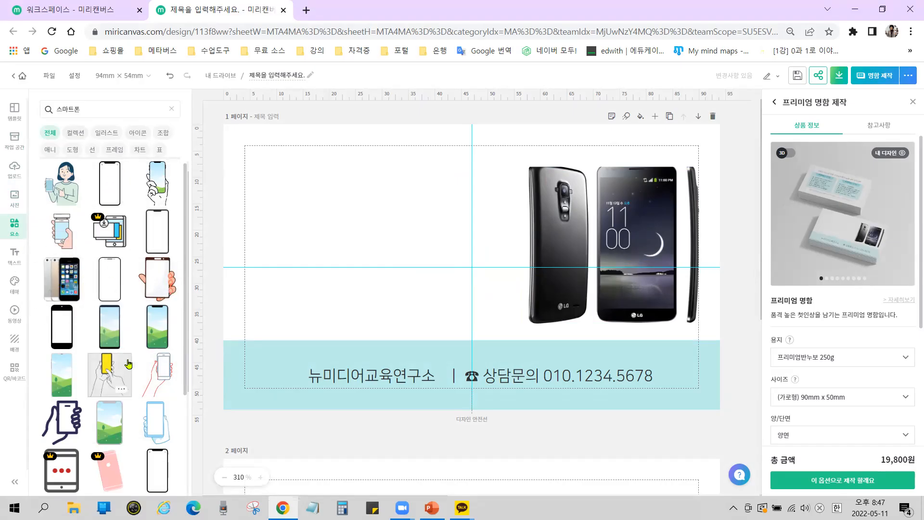
Add the illustration of a hand holding a brown-framed smartphone, 27.4 × 32.4 mm, to the front page's left half
scroll(129, 364, "down", 10)
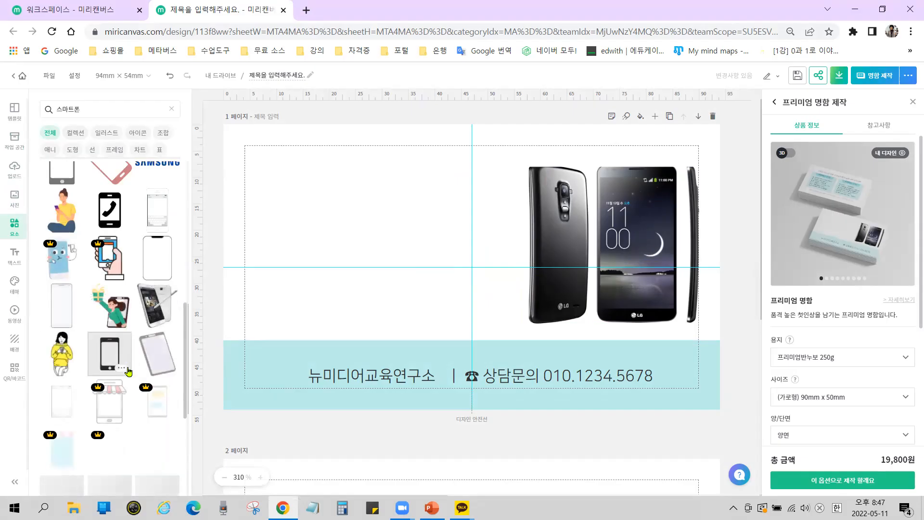
scroll(140, 409, "down", 5)
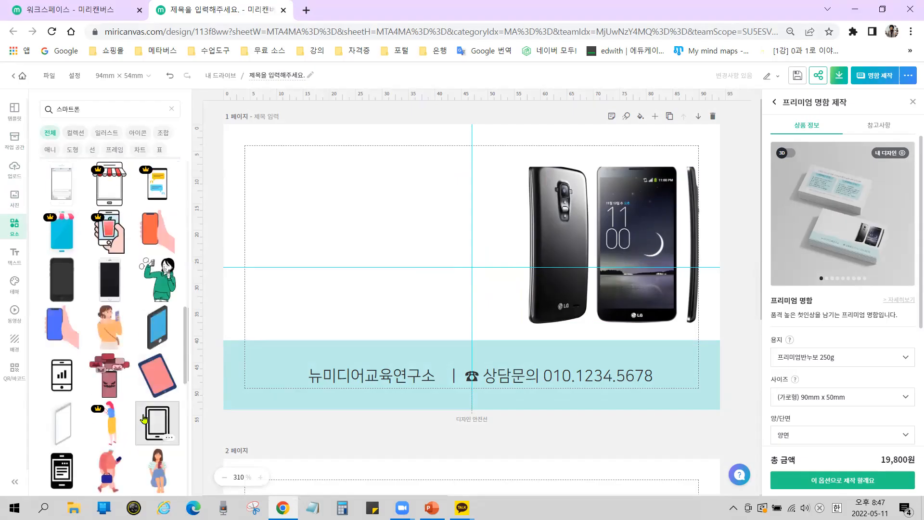
scroll(128, 369, "down", 5)
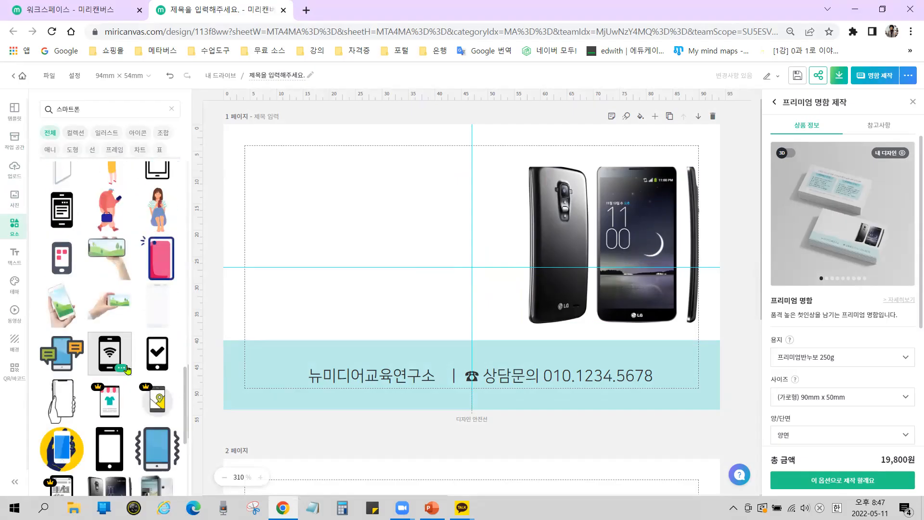
scroll(127, 370, "down", 5)
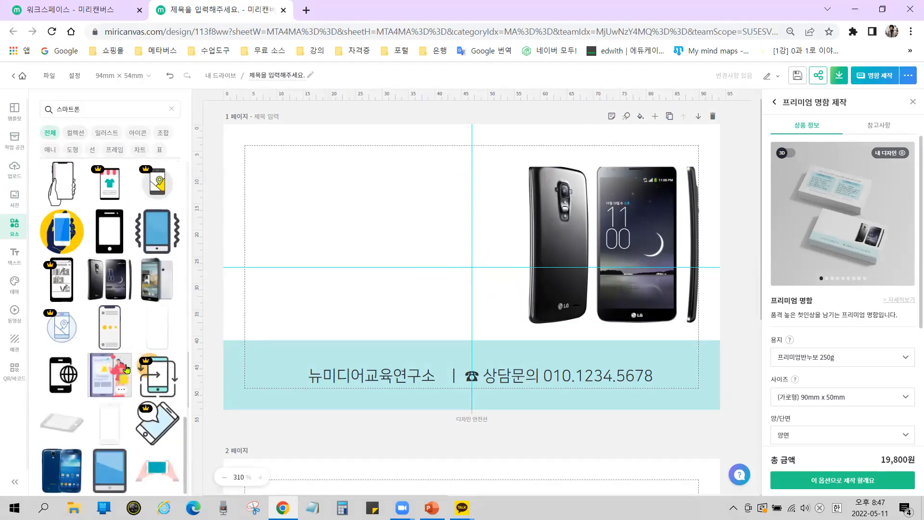
scroll(126, 382, "down", 5)
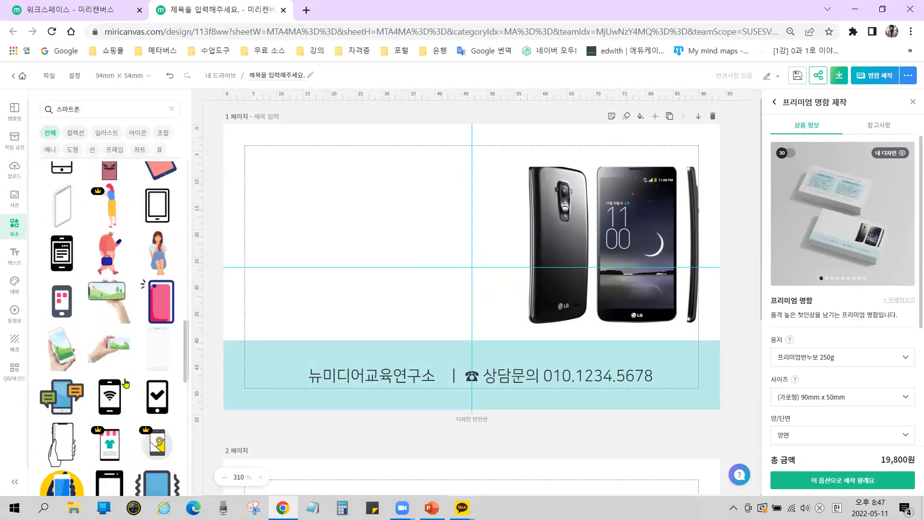
scroll(125, 382, "up", 5)
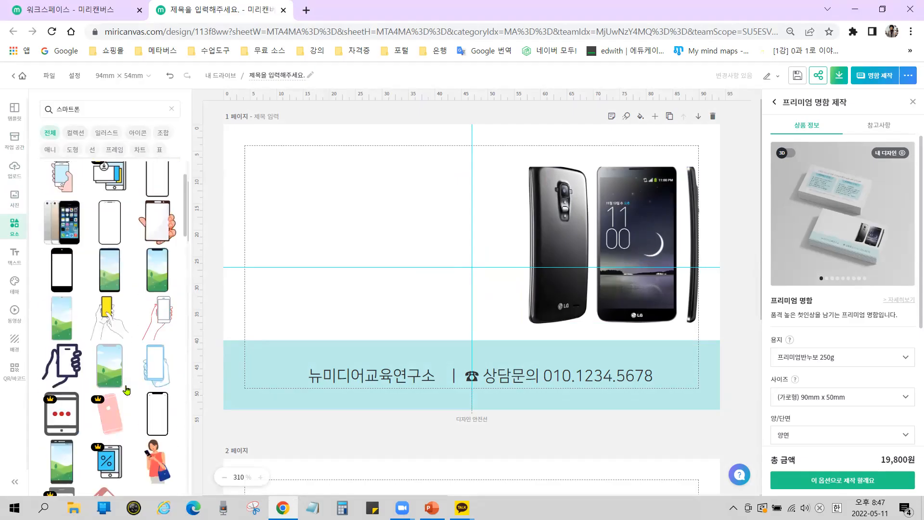
left_click(166, 236)
left_click_drag(470, 243, 344, 268)
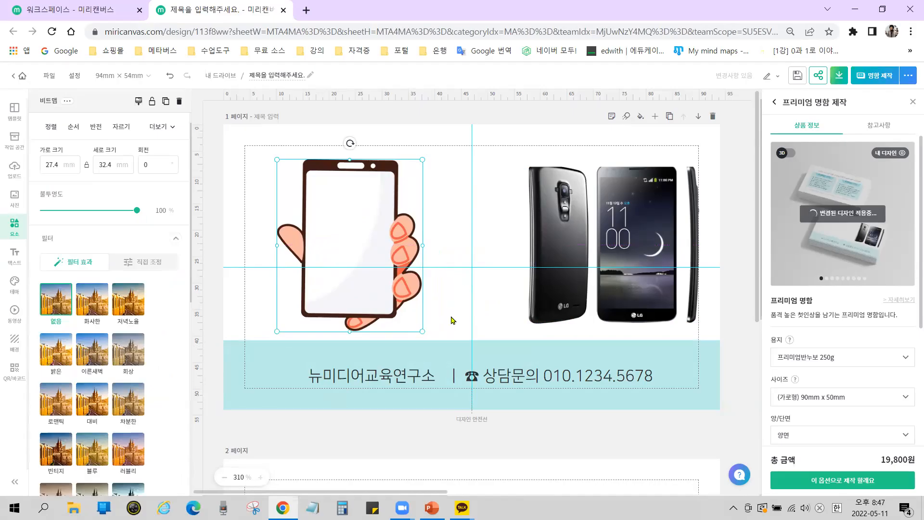
Move the hand-held smartphone illustration about 5 mm further left, near the safe area's left edge
left_click(452, 334)
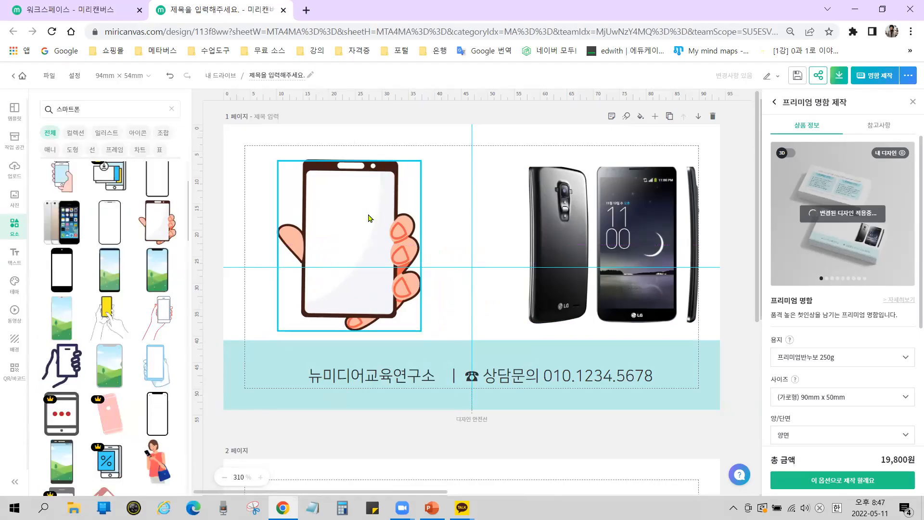
left_click(380, 217)
left_click(453, 198)
left_click_drag(379, 200, 353, 202)
key("ctrl+2")
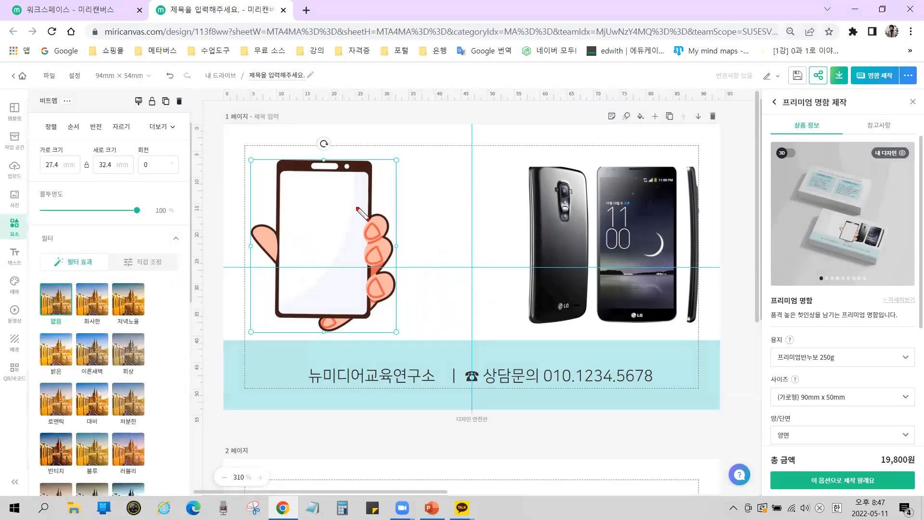
mouse_move(373, 266)
left_mouse_down()
mouse_move(318, 275)
mouse_move(280, 184)
mouse_move(363, 164)
mouse_move(392, 243)
mouse_move(361, 276)
left_mouse_up()
left_click_drag(421, 187, 472, 191)
left_click_drag(442, 235, 475, 239)
mouse_move(322, 312)
left_mouse_down()
mouse_move(407, 309)
mouse_move(403, 209)
mouse_move(443, 306)
left_mouse_up()
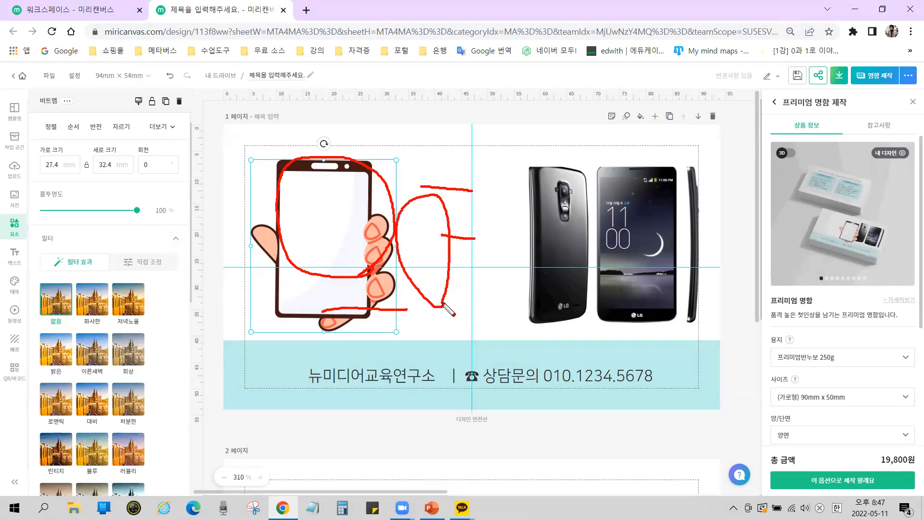
mouse_move(652, 320)
left_mouse_down()
mouse_move(559, 205)
mouse_move(659, 160)
mouse_move(670, 280)
left_mouse_up()
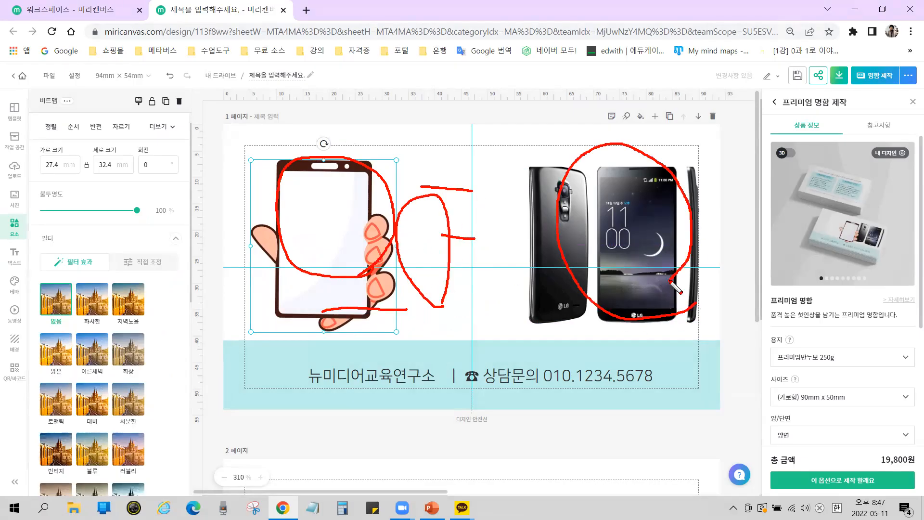
left_click_drag(610, 165, 450, 176)
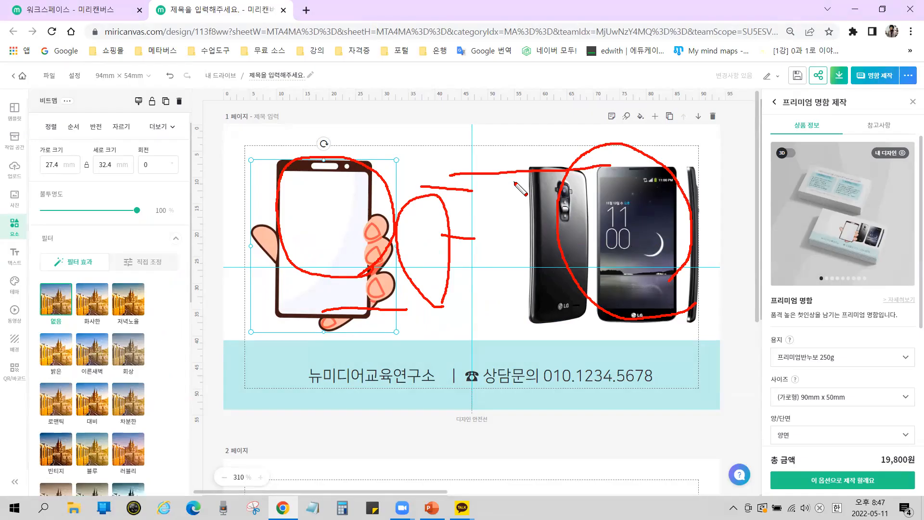
key("e")
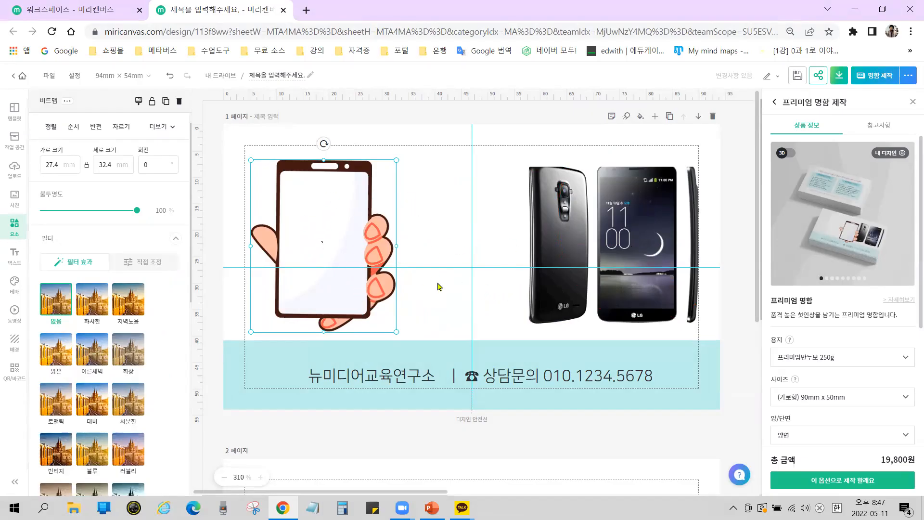
Delete the hand-held smartphone illustration and the three-view smartphone photo from the front page
key("Delete")
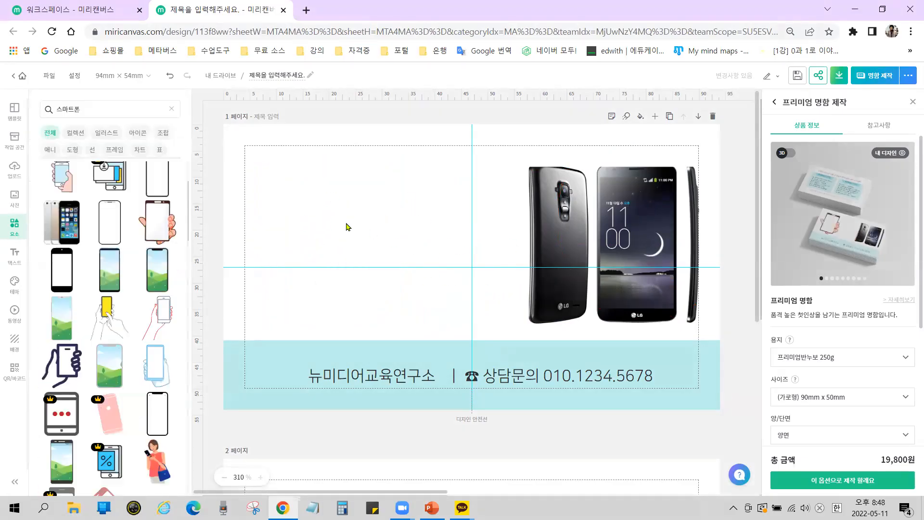
left_click(547, 243)
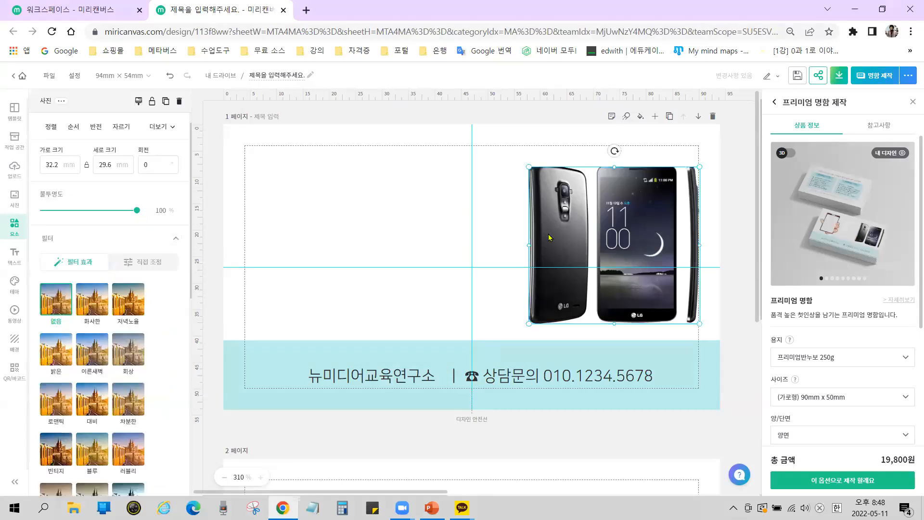
key("Delete")
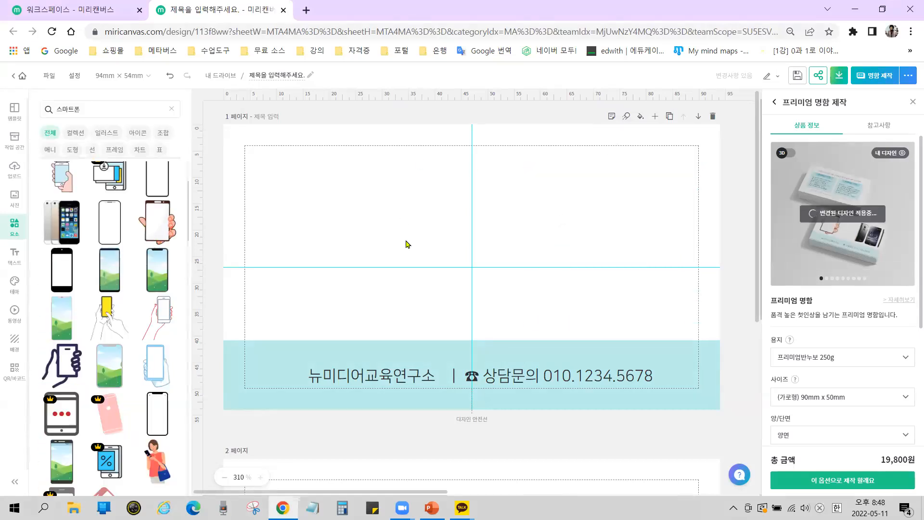
mouse_move(2, 182)
left_mouse_down()
mouse_move(29, 211)
mouse_move(2, 212)
mouse_move(31, 247)
left_mouse_up()
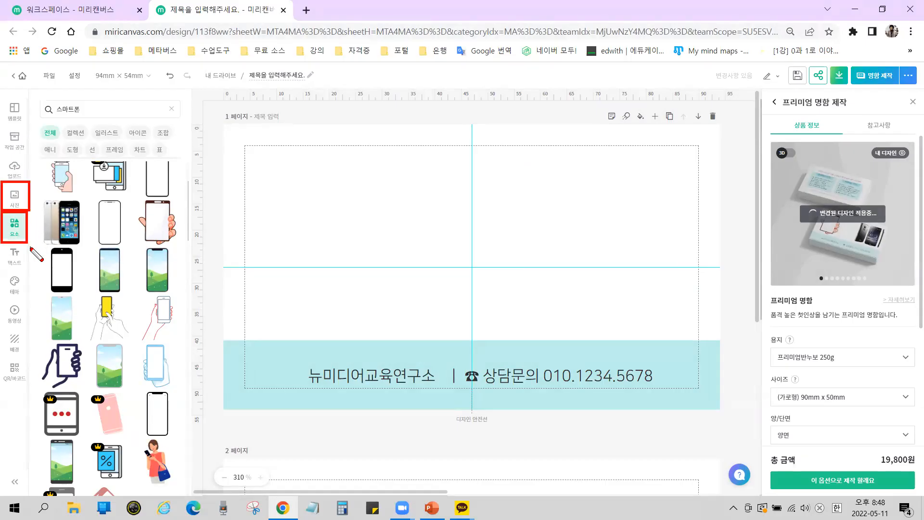
key("Escape")
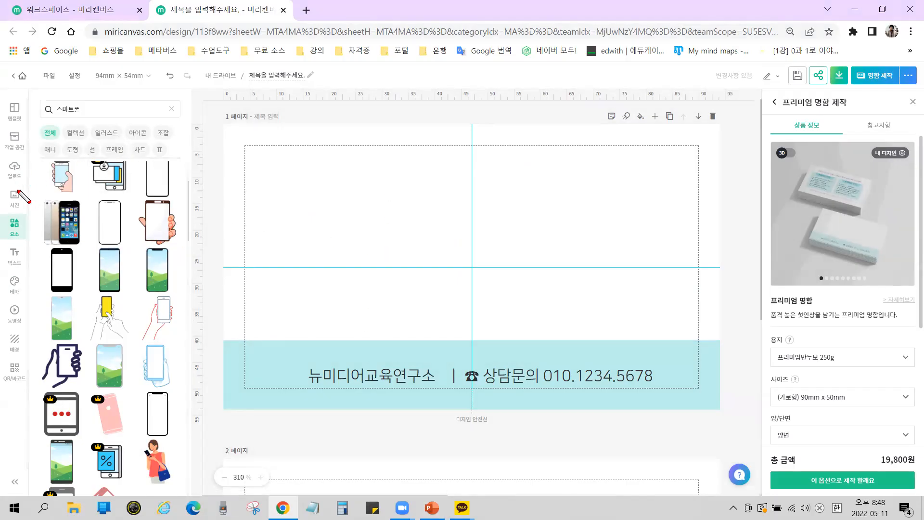
left_click_drag(3, 214, 27, 245)
left_click_drag(32, 117, 181, 159)
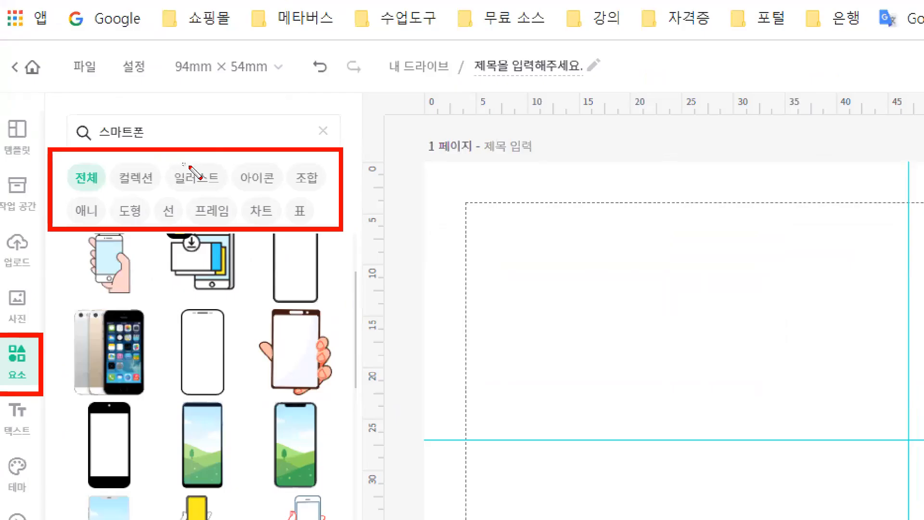
mouse_move(169, 144)
left_mouse_down()
mouse_move(196, 162)
mouse_move(173, 174)
mouse_move(231, 195)
mouse_move(190, 158)
mouse_move(169, 159)
left_mouse_up()
mouse_move(244, 166)
left_mouse_down()
mouse_move(225, 164)
mouse_move(241, 190)
mouse_move(283, 188)
mouse_move(279, 165)
mouse_move(243, 169)
left_mouse_up()
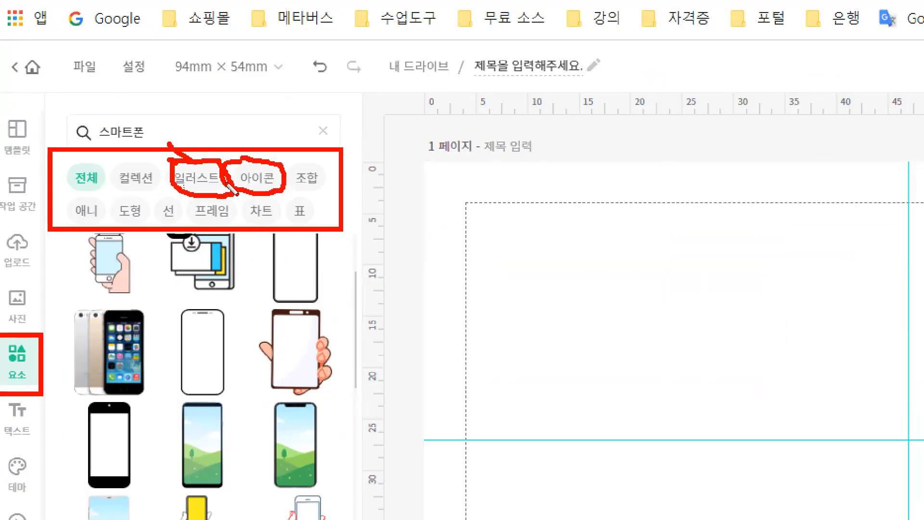
key("e")
mouse_move(226, 211)
left_mouse_down()
mouse_move(243, 195)
mouse_move(239, 220)
left_mouse_up()
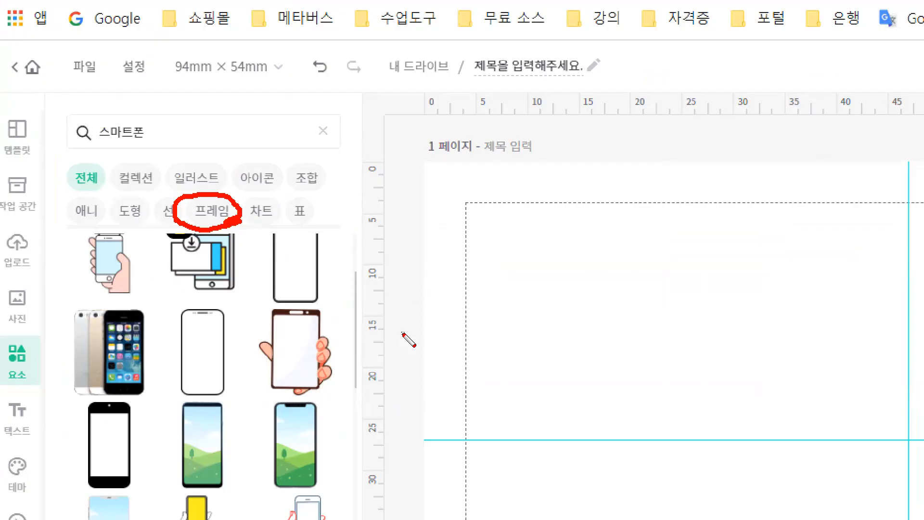
key("Escape")
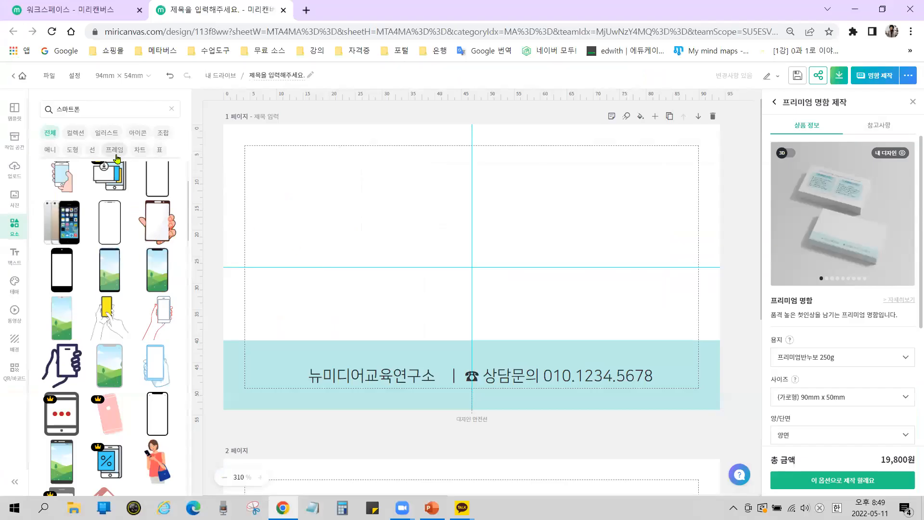
Limit the 스마트폰 element results to the 프레임 (frame) category
left_click(115, 151)
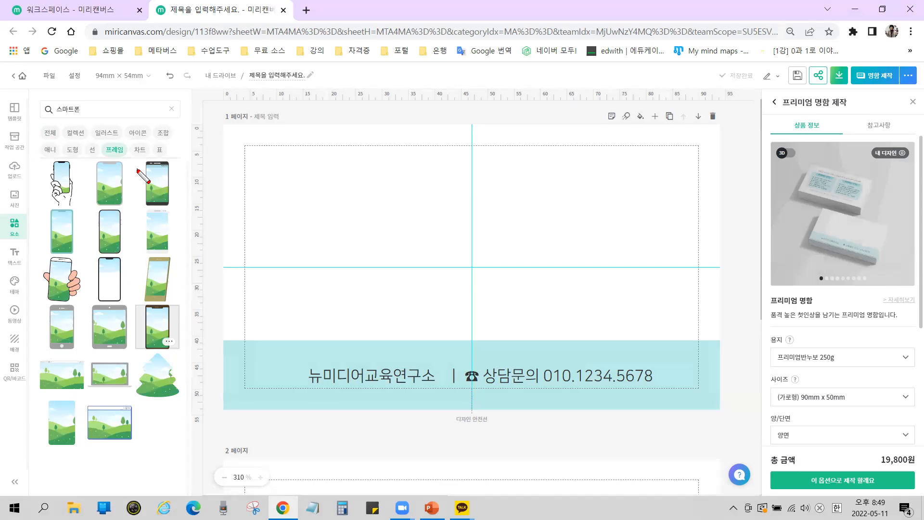
mouse_move(40, 96)
left_mouse_down()
mouse_move(57, 118)
mouse_move(98, 120)
mouse_move(112, 151)
mouse_move(133, 155)
left_mouse_up()
left_click_drag(84, 109, 104, 212)
left_click_drag(87, 171, 104, 211)
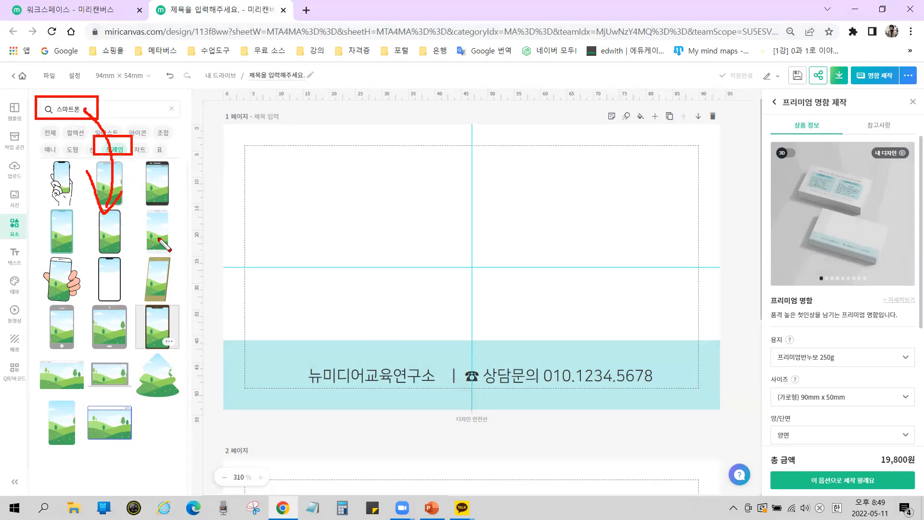
key("Escape")
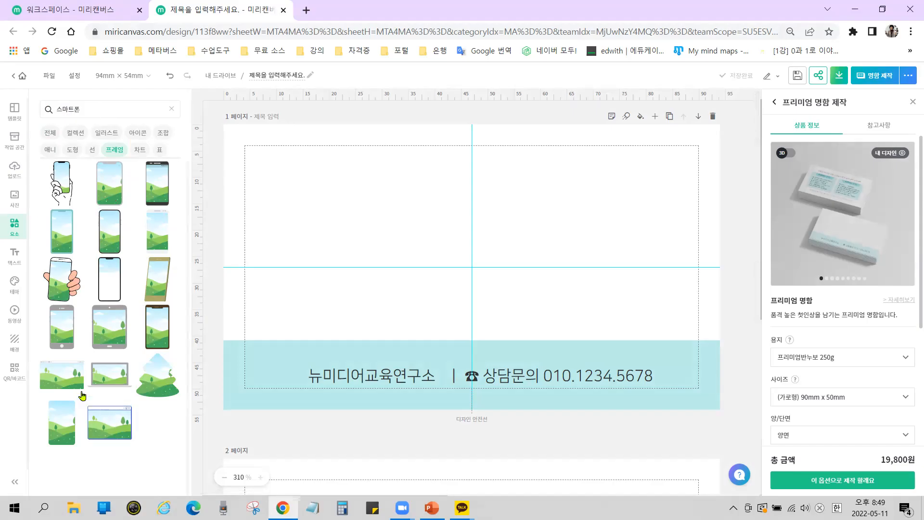
Add the line-drawn hand holding a phone frame to the front page and move it about 30 mm left and 2 mm up
left_click(57, 179)
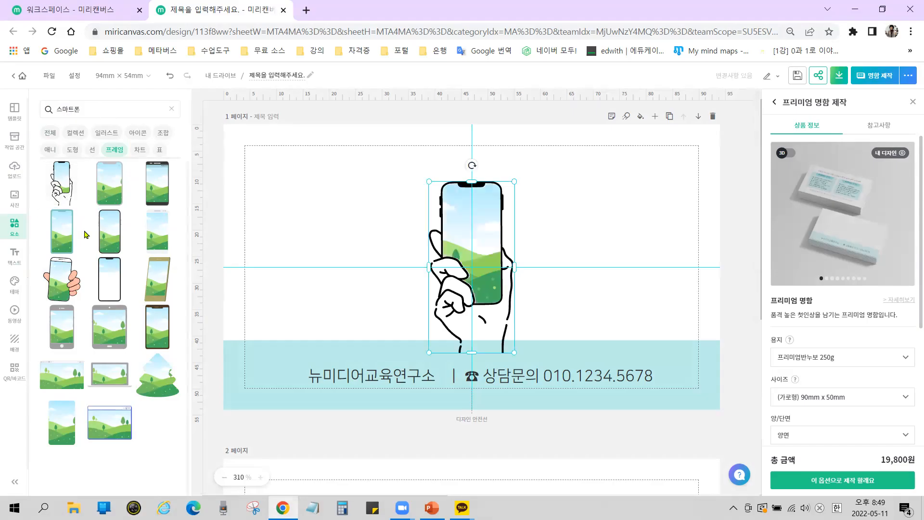
left_click_drag(487, 240, 329, 219)
left_click(466, 267)
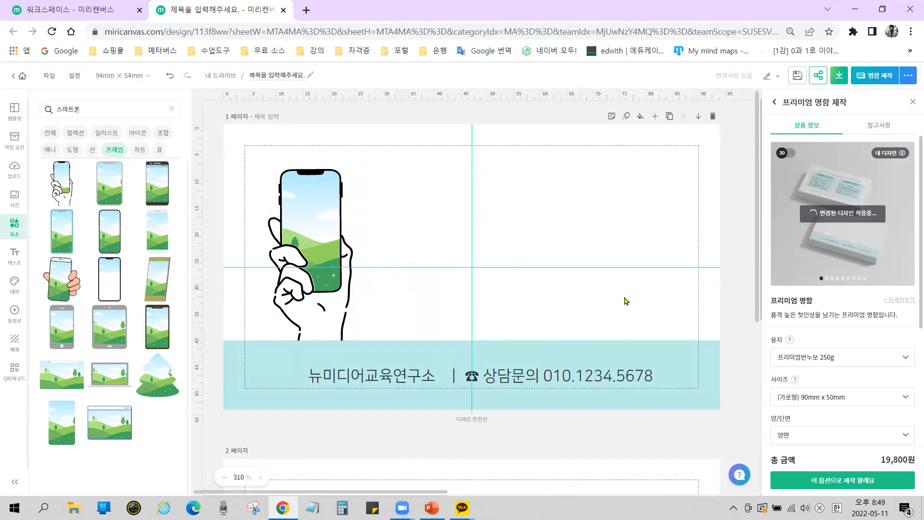
key("ctrl")
key("ctrl")
key("ctrl")
key("ctrl")
key("ctrl")
key("ctrl")
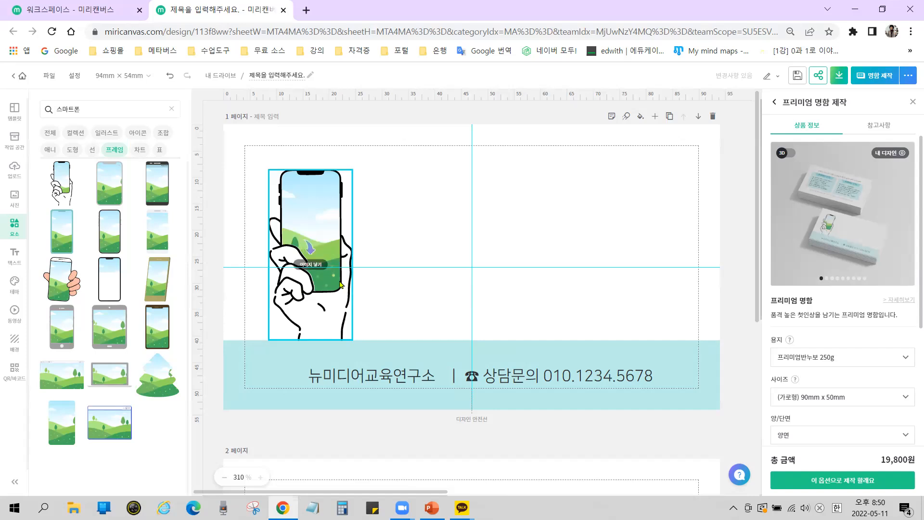
key("ctrl")
Search the stock photos for 사람
left_click(13, 207)
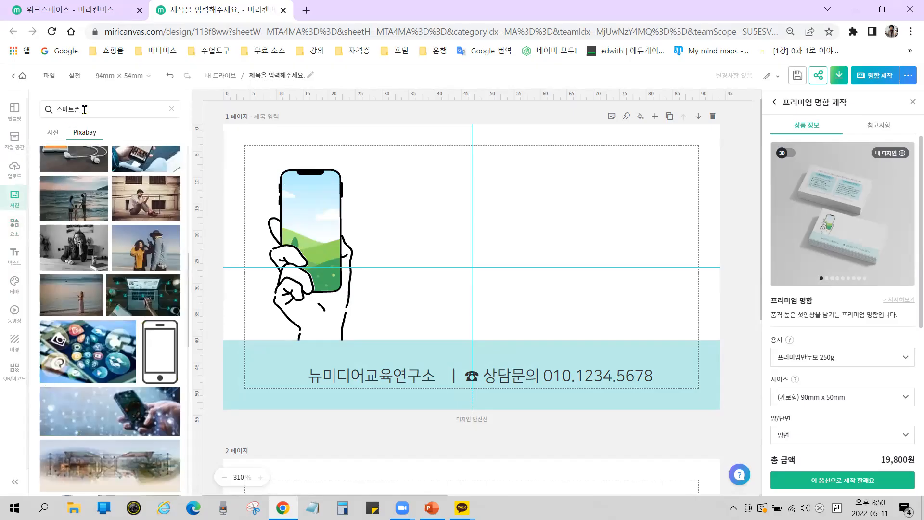
left_click(105, 110)
type("사람")
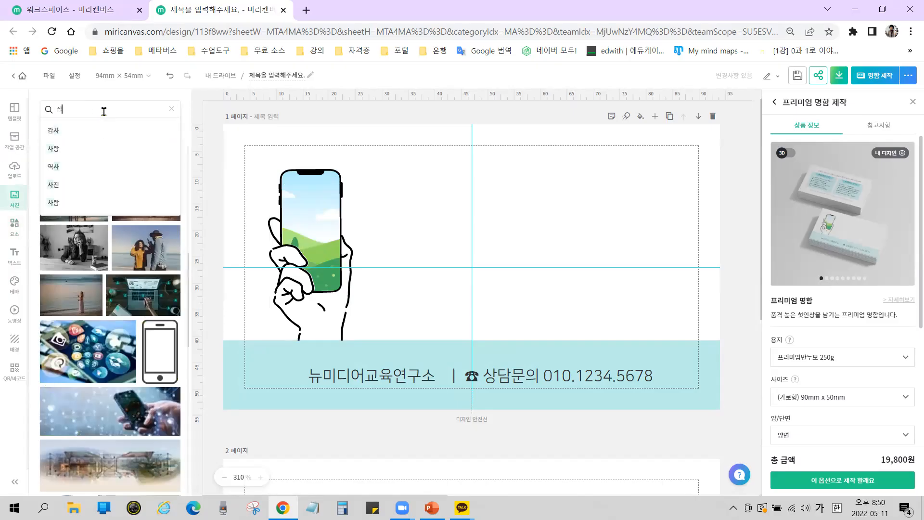
key("Return")
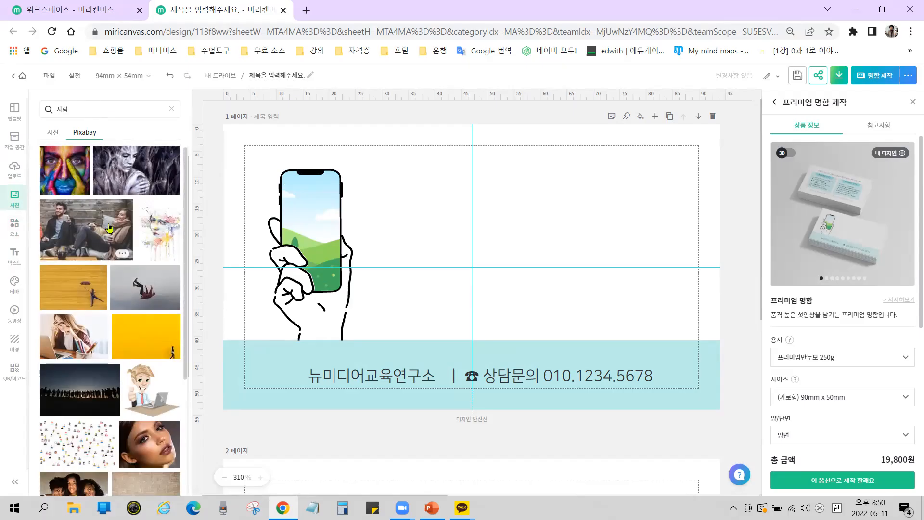
Switch the 사람 results from Pixabay to the built-in 사진 collection and filter them to the 세로형 (portrait) shape
scroll(104, 214, "down", 4)
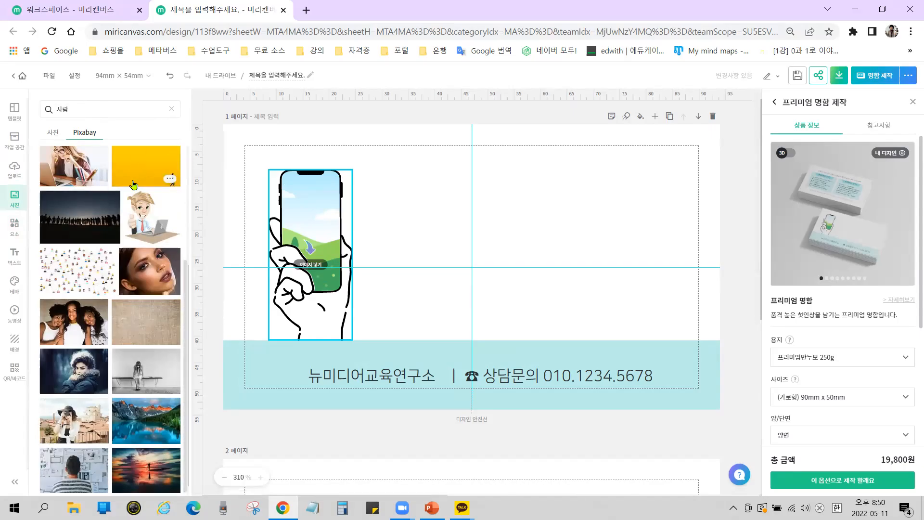
left_click(48, 134)
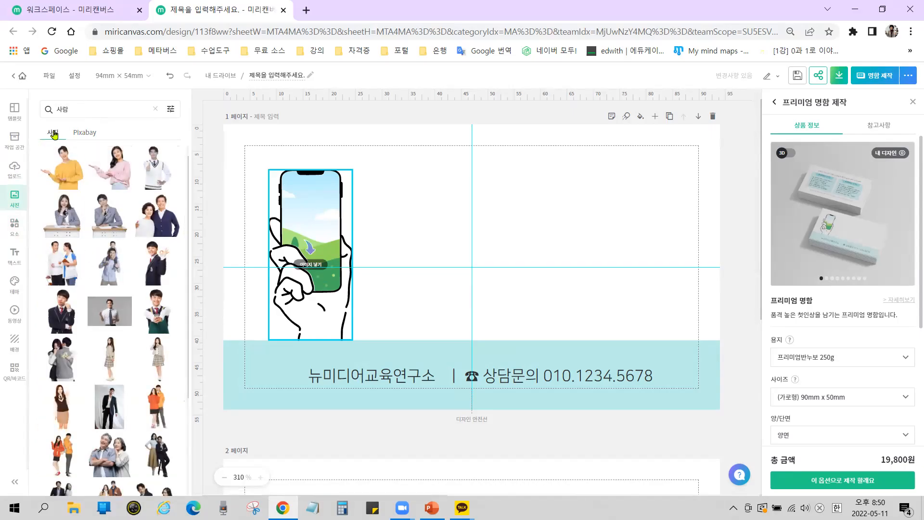
left_click(54, 135)
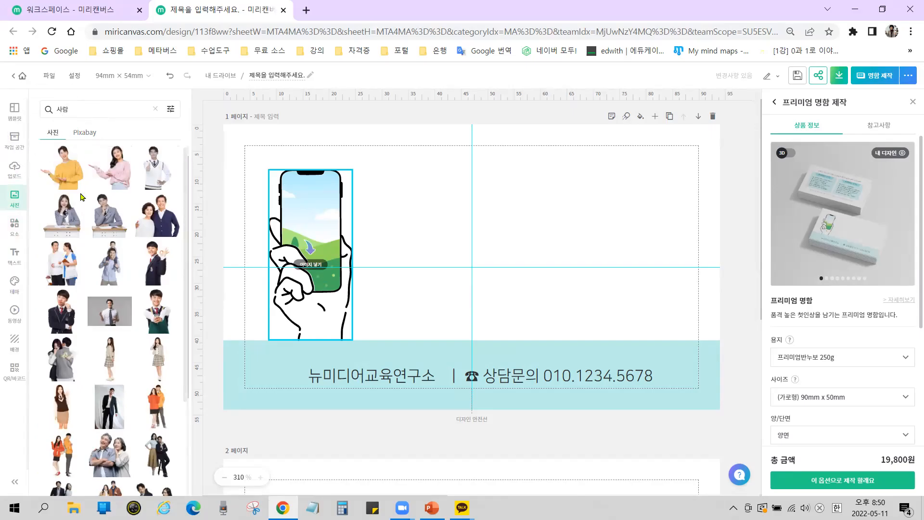
scroll(101, 205, "down", 3)
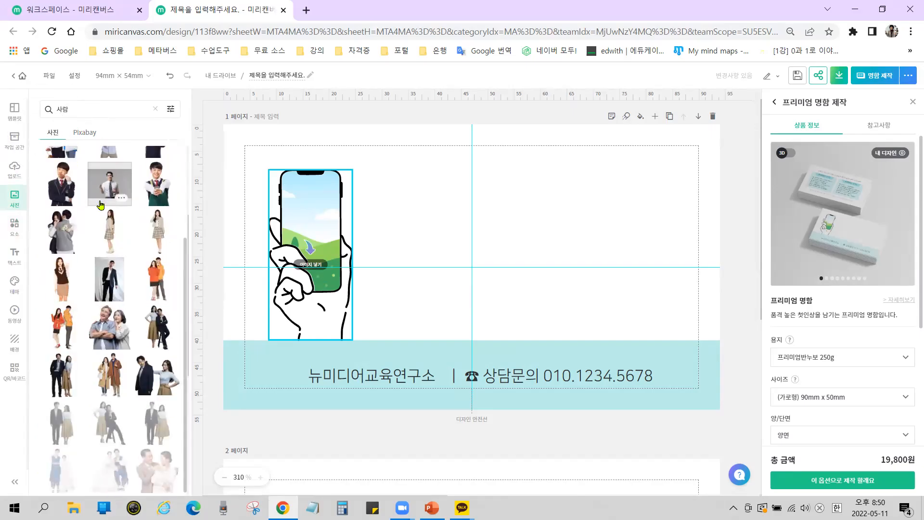
left_click(171, 110)
left_click(58, 243)
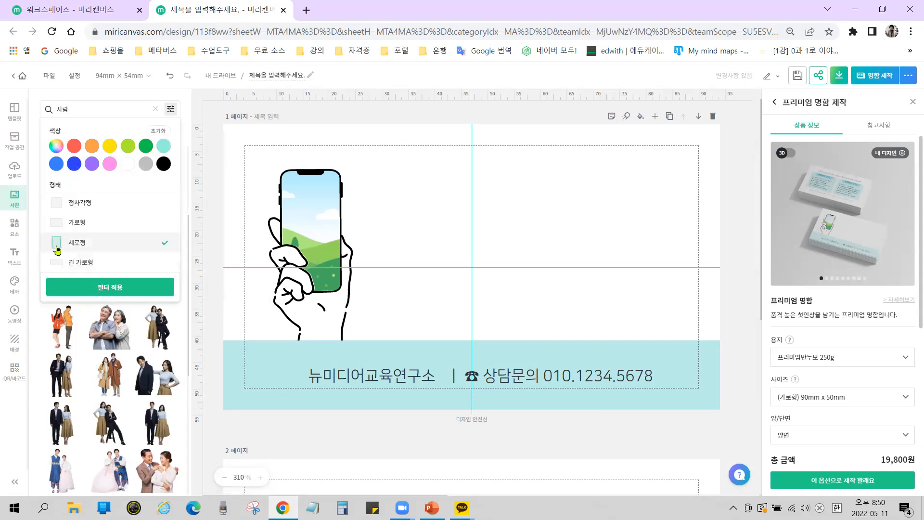
left_click(127, 291)
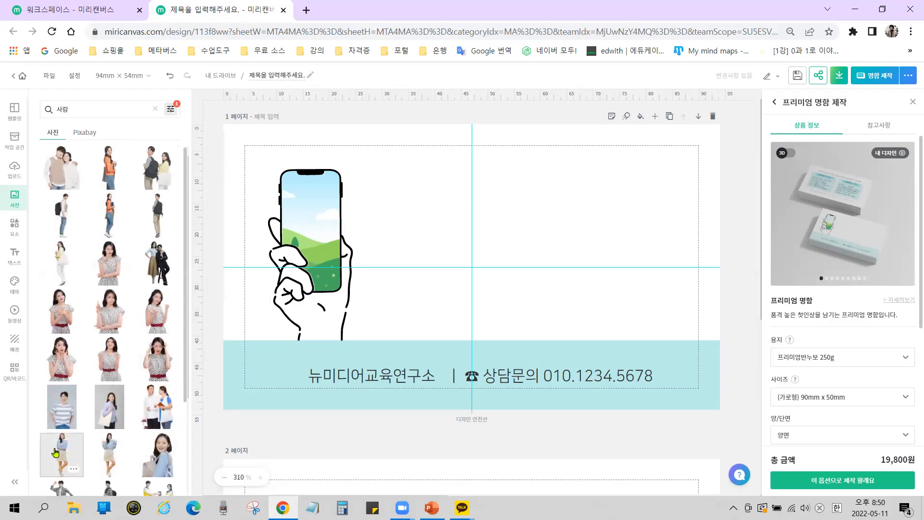
Fill the front page's hand-held phone frame with the photo of a standing woman on a yellow background
left_click_drag(158, 263, 222, 307)
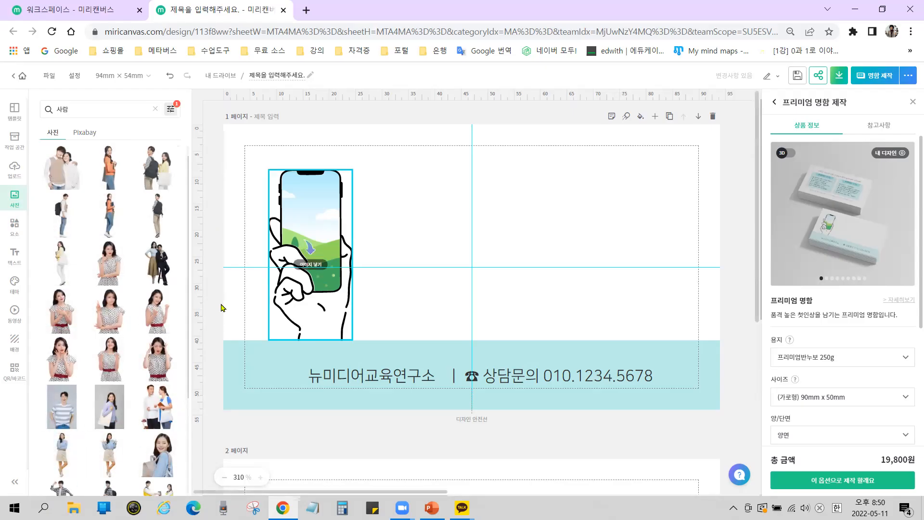
scroll(135, 264, "down", 3)
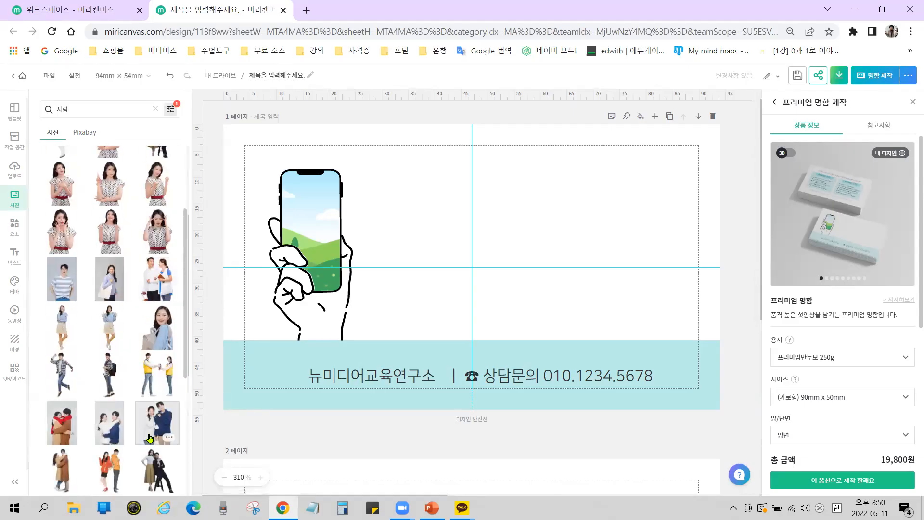
scroll(150, 438, "down", 5)
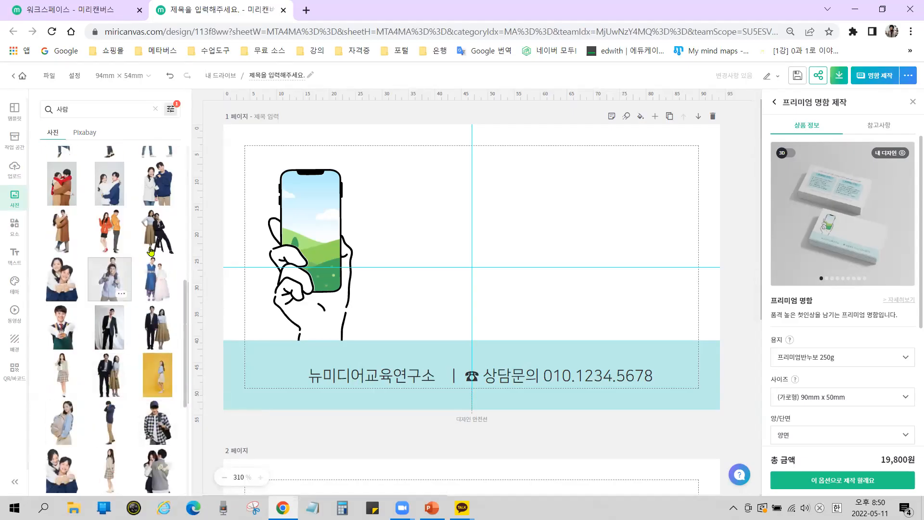
left_click_drag(151, 252, 331, 195)
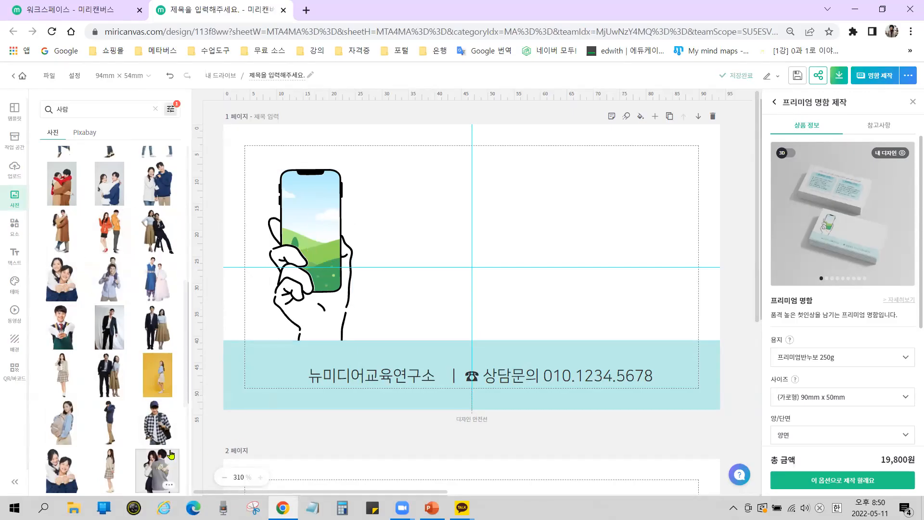
left_click_drag(159, 373, 208, 245)
left_click_drag(265, 178, 309, 213)
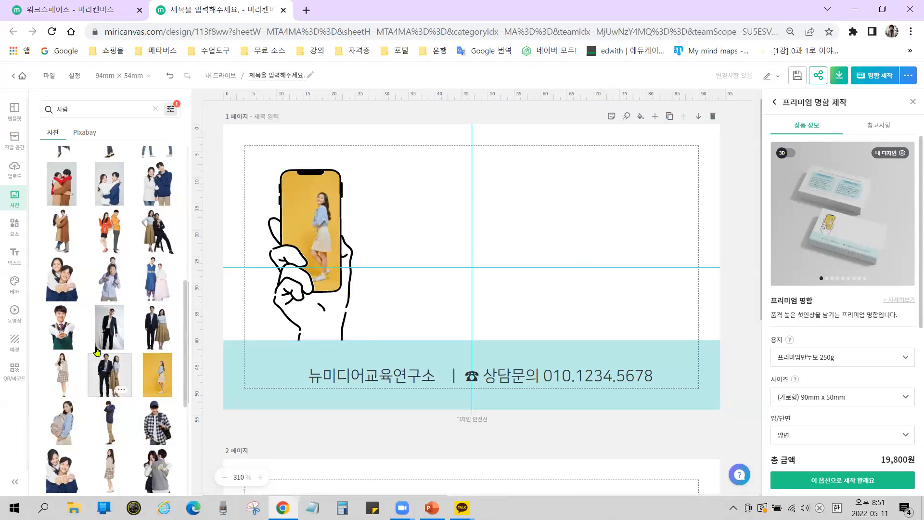
Fill the hand-held phone frame with the photo of an embracing couple in white and navy on a grey background
left_click_drag(108, 198, 312, 228)
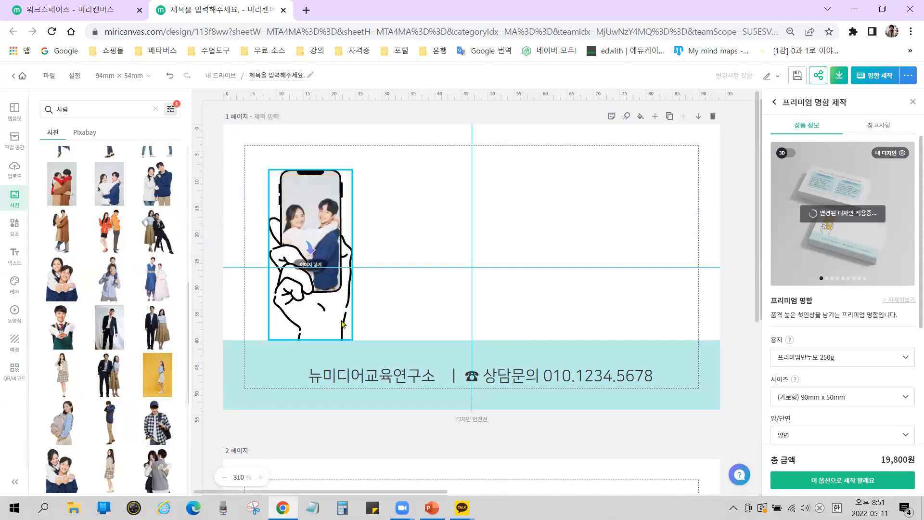
scroll(118, 356, "down", 10)
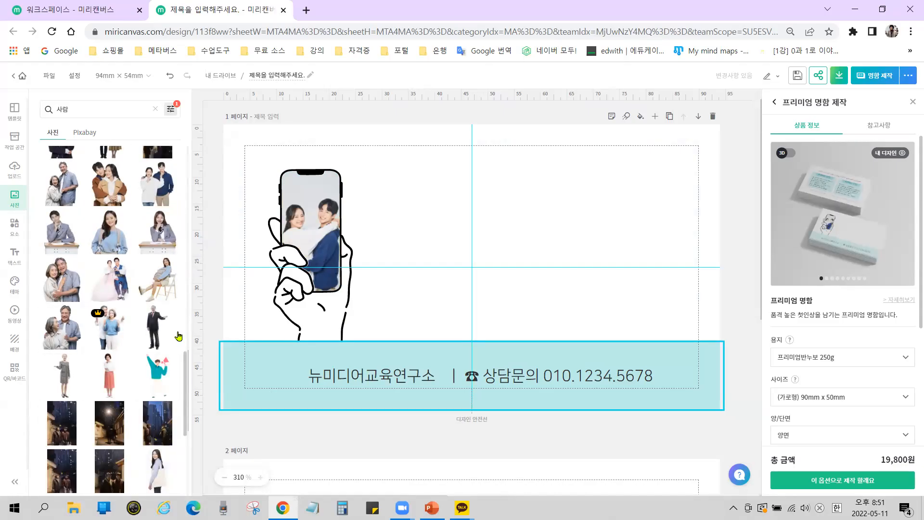
scroll(150, 318, "up", 5)
scroll(150, 318, "up", 5)
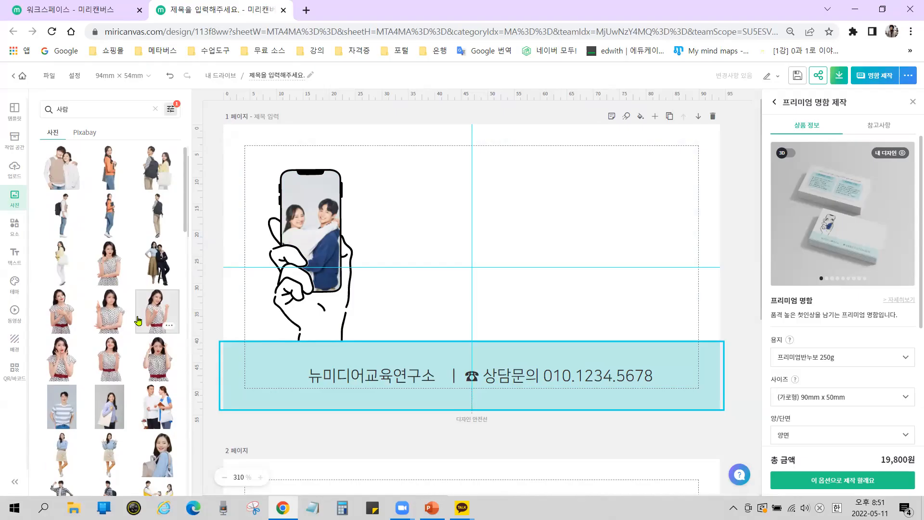
Delete the couple photo from the front page's hand-held phone frame and remove the empty frame
scroll(138, 318, "down", 5)
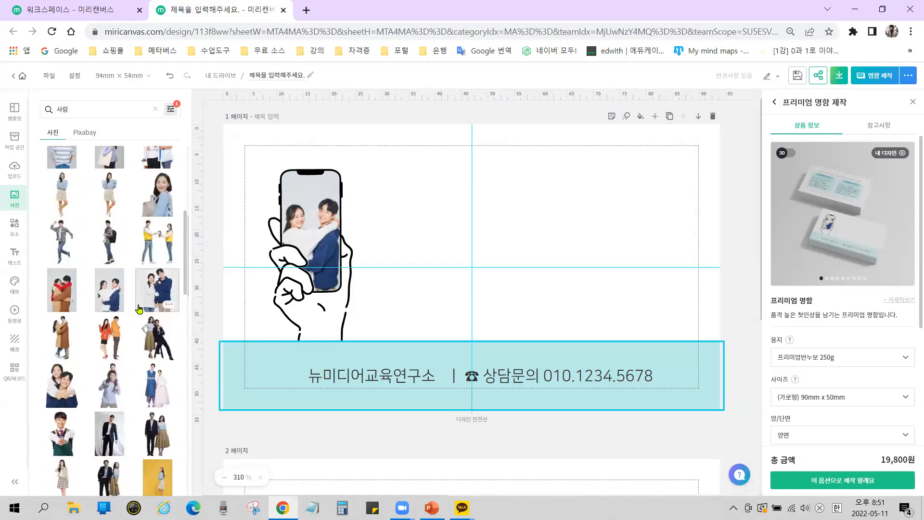
scroll(138, 308, "down", 5)
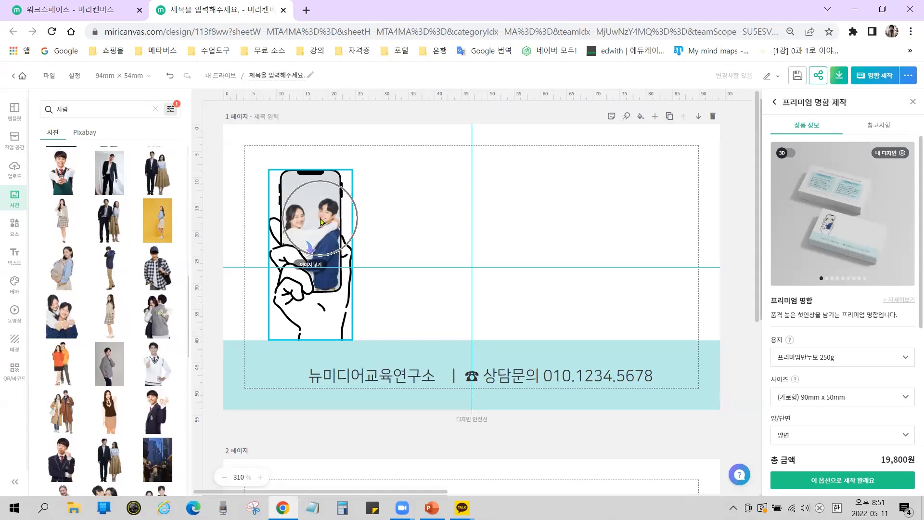
left_click(324, 244)
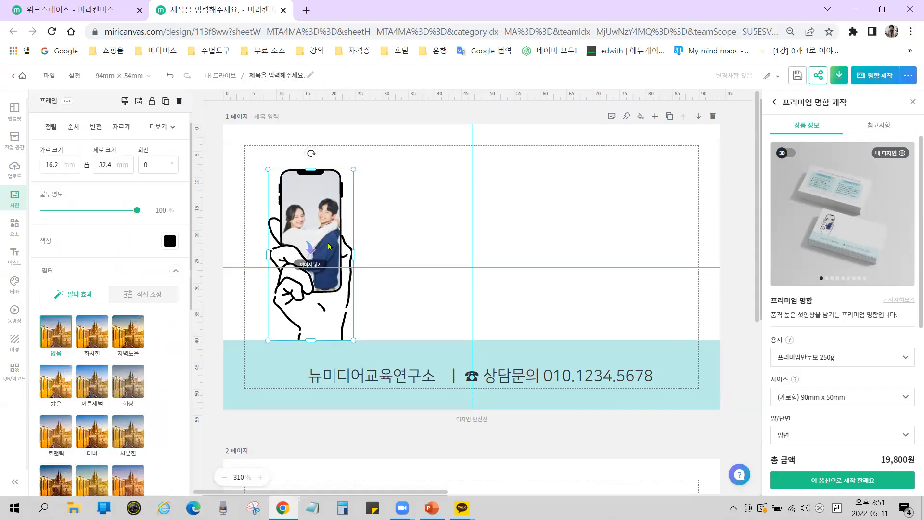
key("Delete")
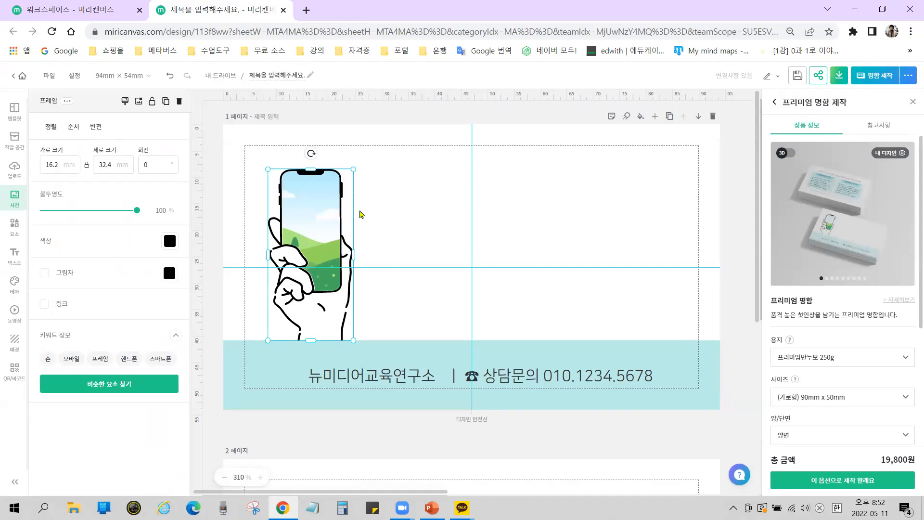
key("Delete")
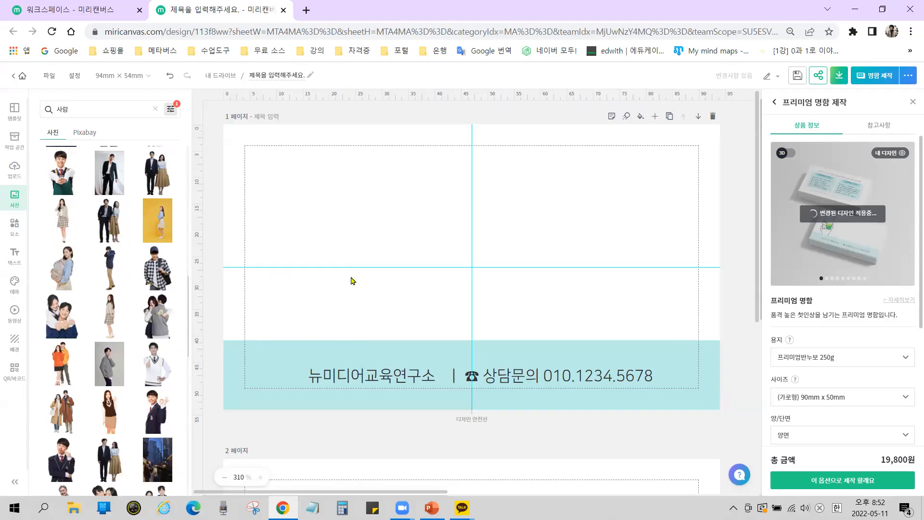
Return to the 프레임 (frame) elements and clear the 스마트폰 search term
left_click(15, 229)
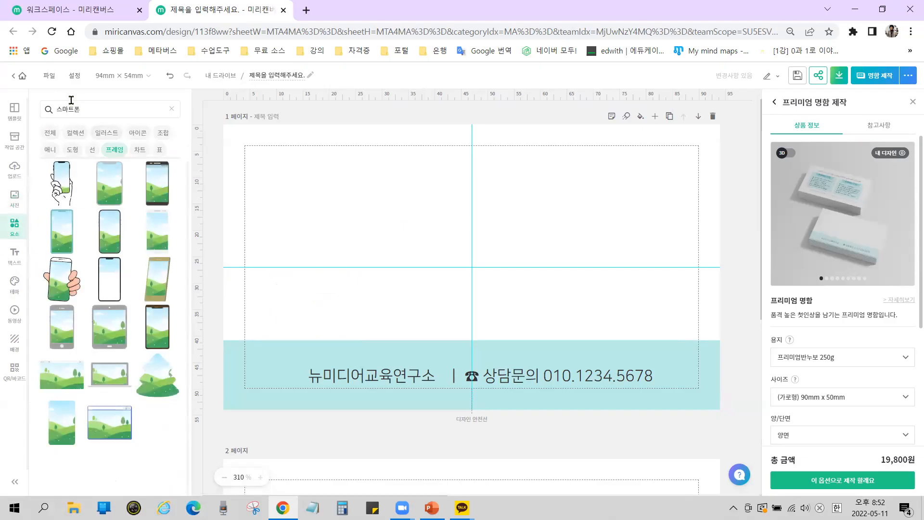
left_click(100, 110)
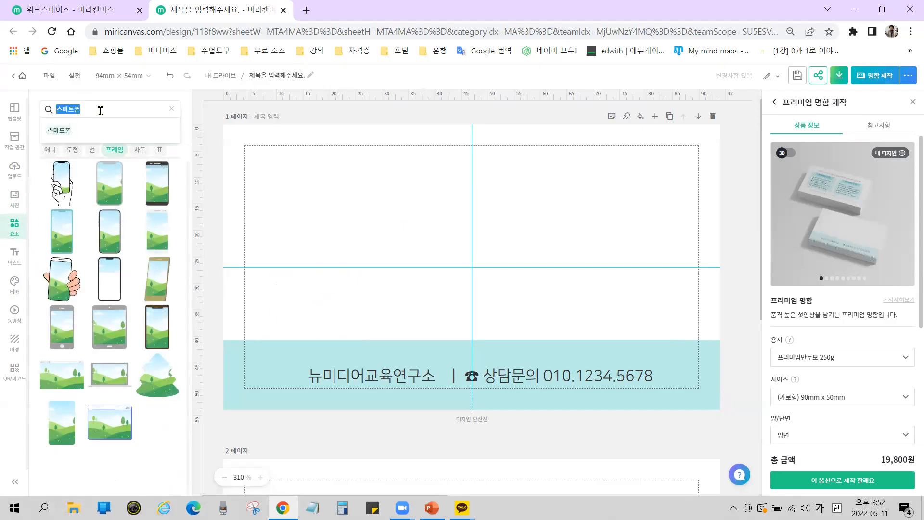
key("BackSpace")
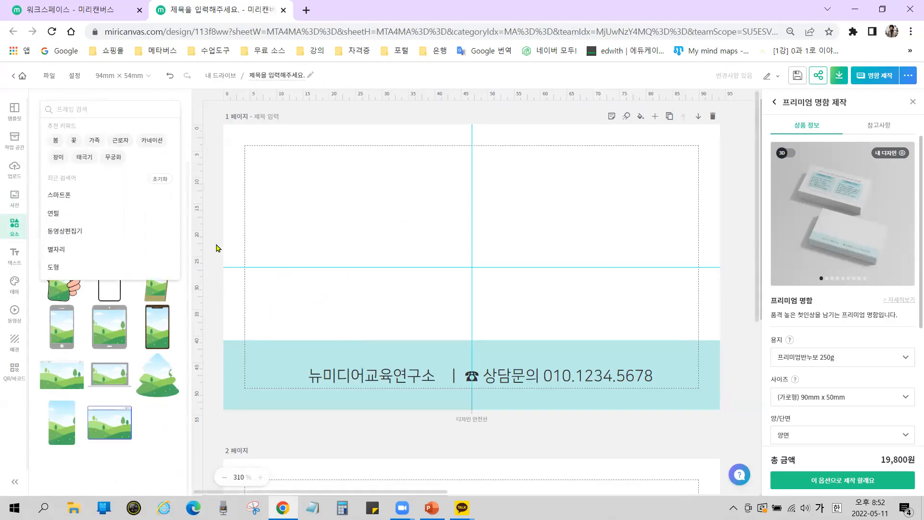
left_click(295, 204)
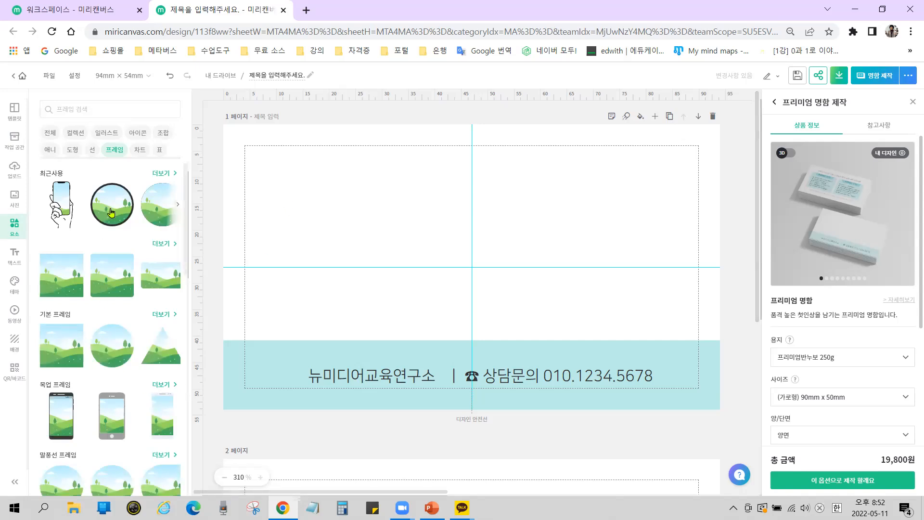
left_click(120, 157)
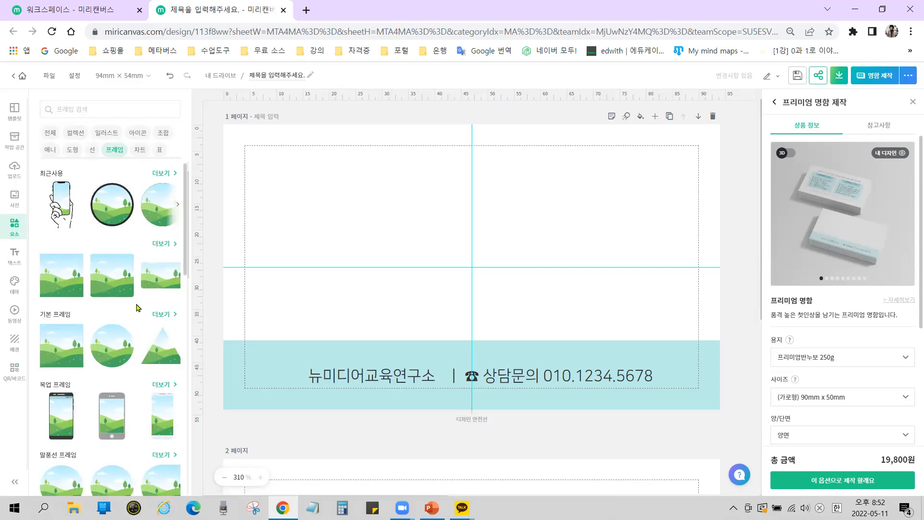
Add the wavy cloud-shaped frame from 모든 프레임 and place it in the left half of the front page, above the turquoise band
scroll(138, 307, "down", 5)
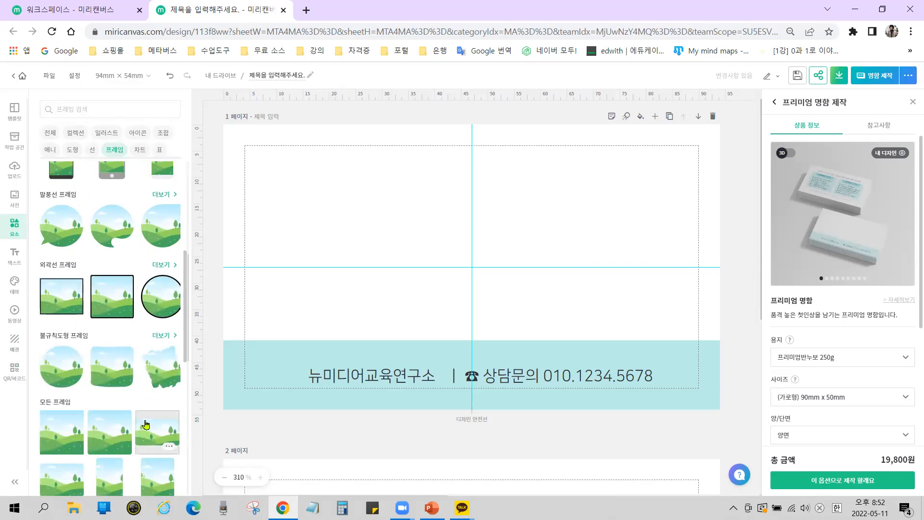
scroll(146, 424, "down", 5)
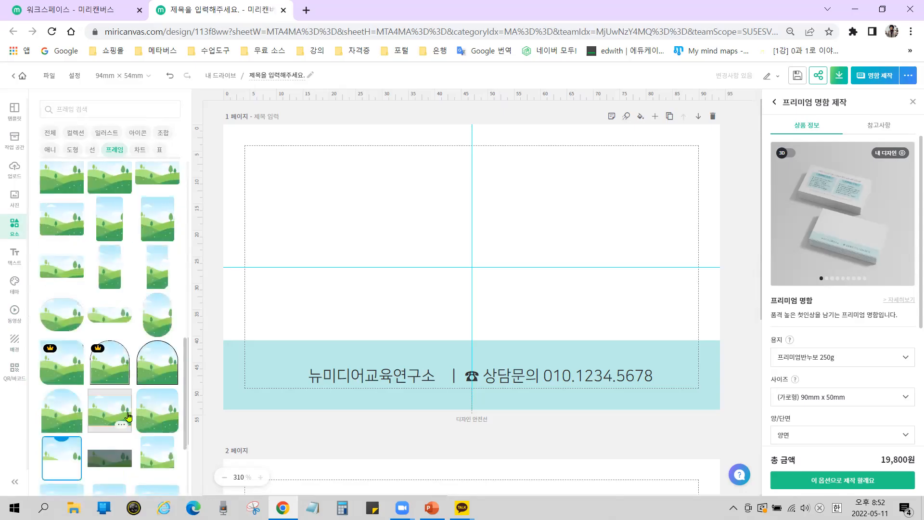
scroll(123, 325, "down", 5)
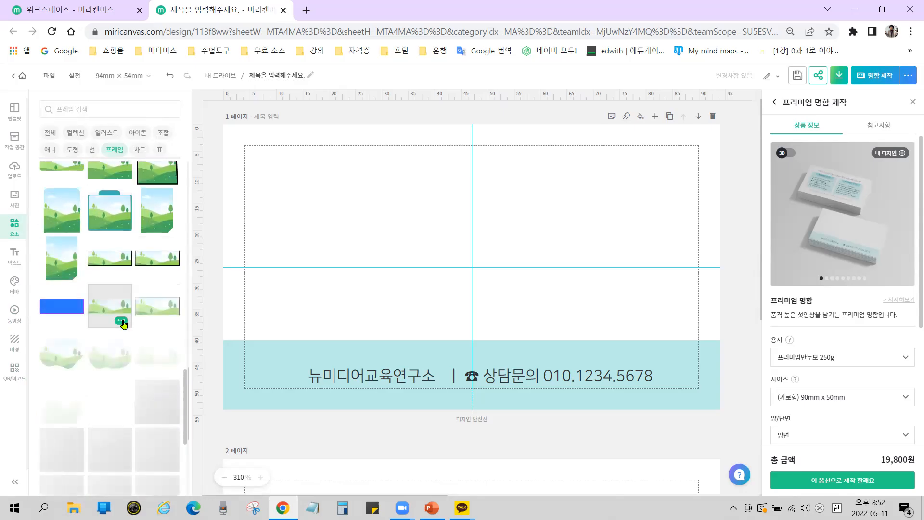
scroll(116, 320, "down", 5)
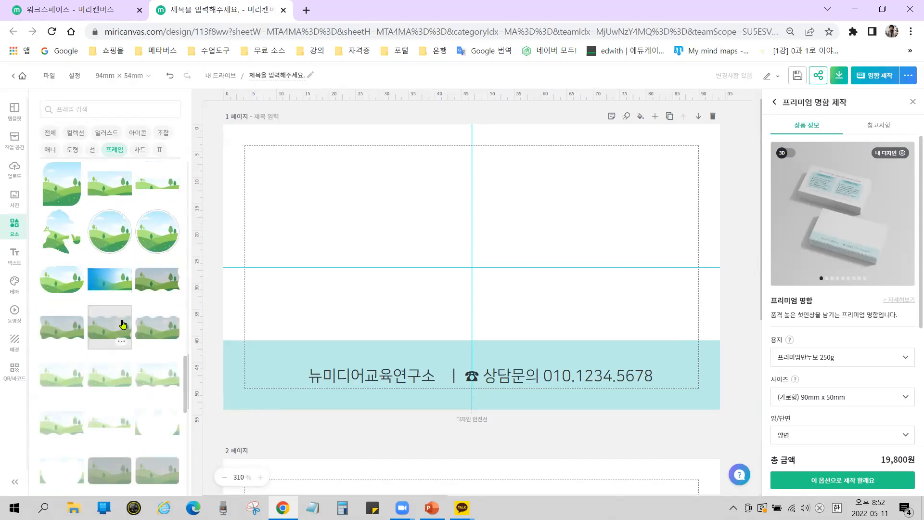
scroll(110, 316, "down", 5)
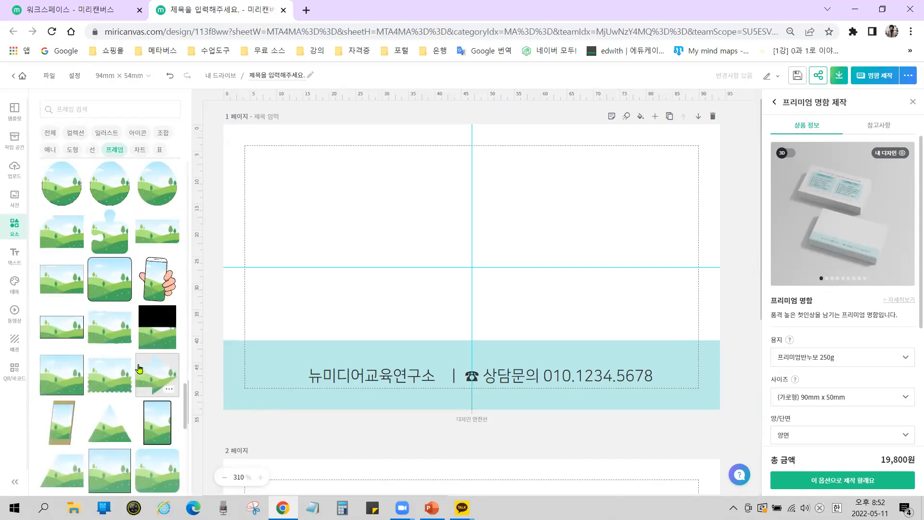
scroll(139, 369, "down", 3)
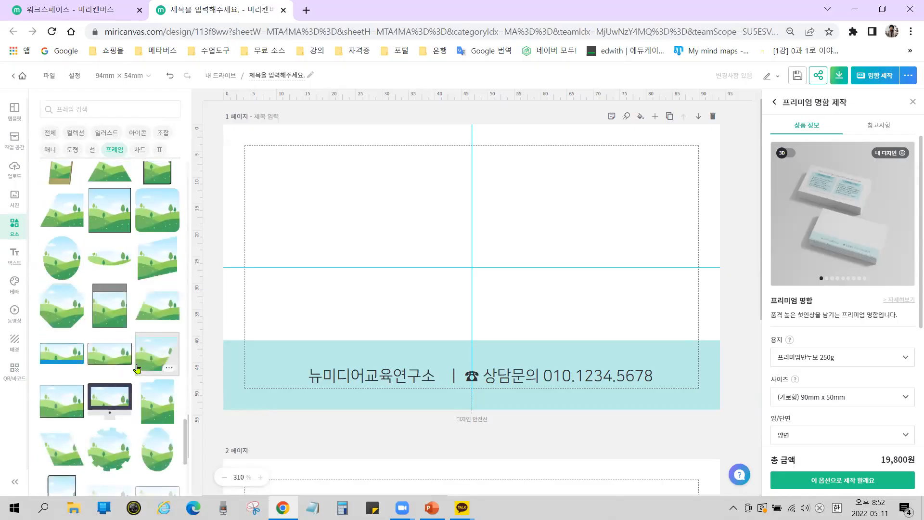
scroll(139, 369, "down", 4)
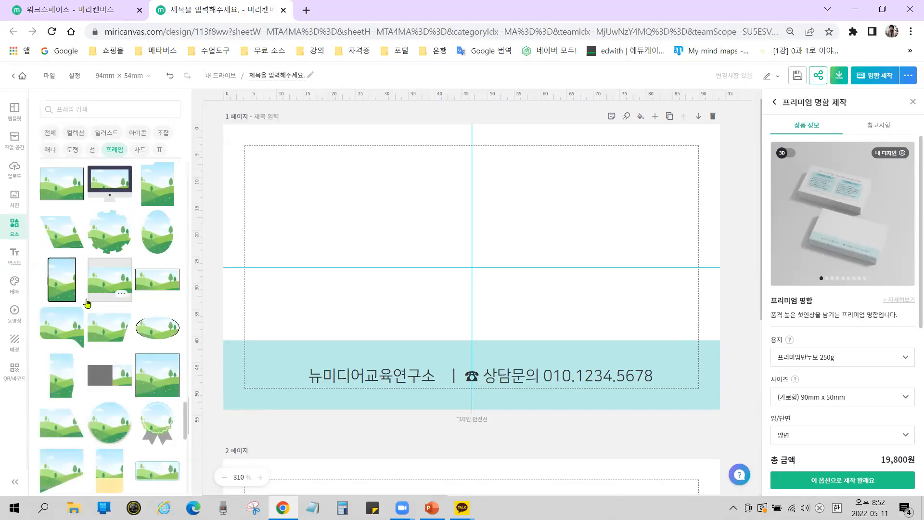
scroll(152, 343, "down", 5)
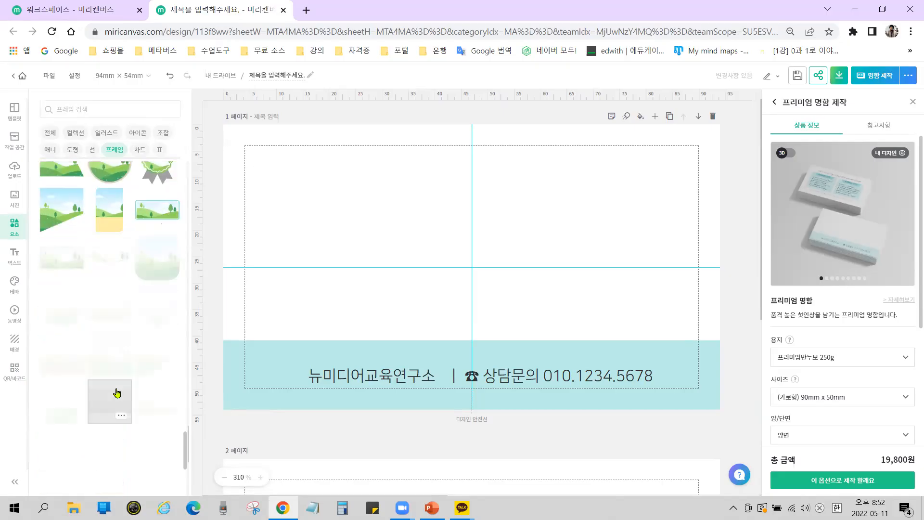
scroll(115, 275, "down", 4)
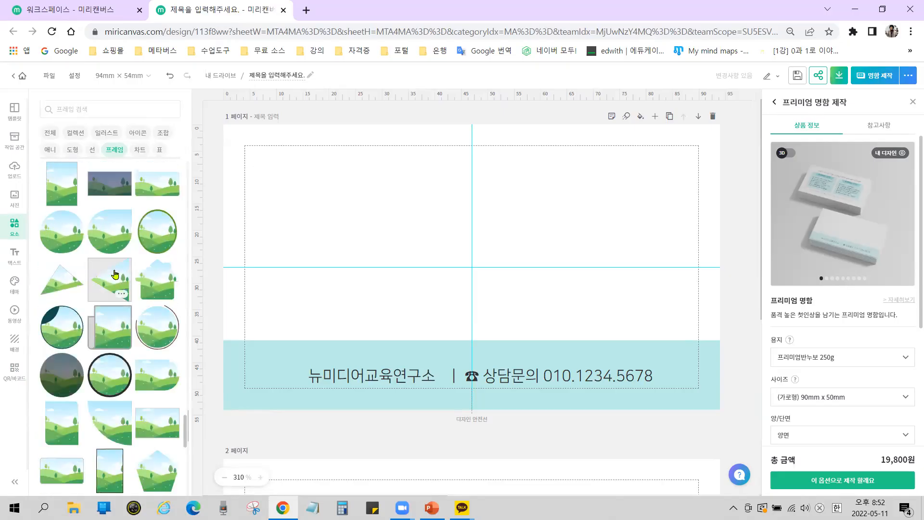
scroll(114, 274, "down", 5)
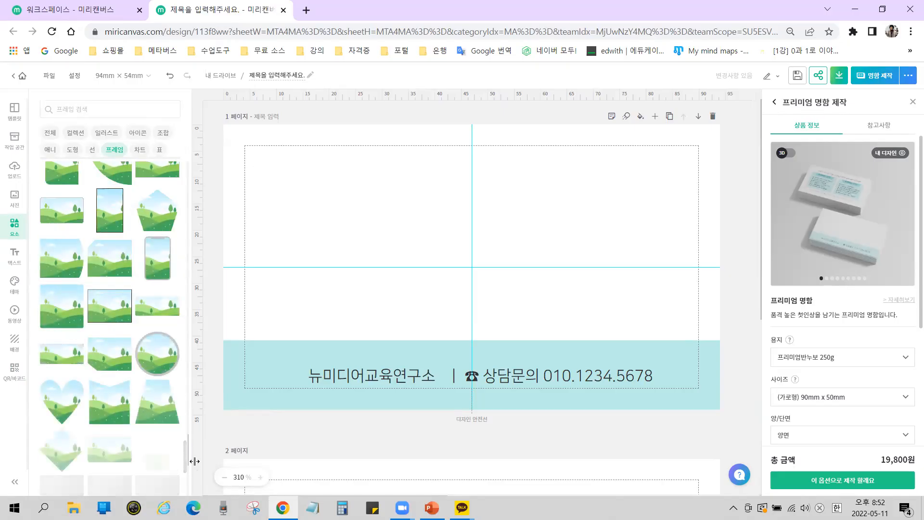
scroll(115, 336, "down", 5)
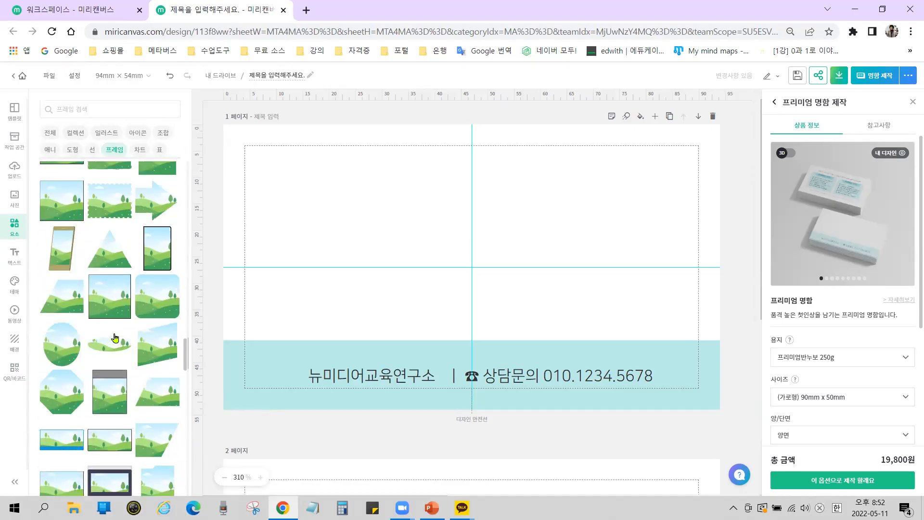
scroll(115, 339, "up", 5)
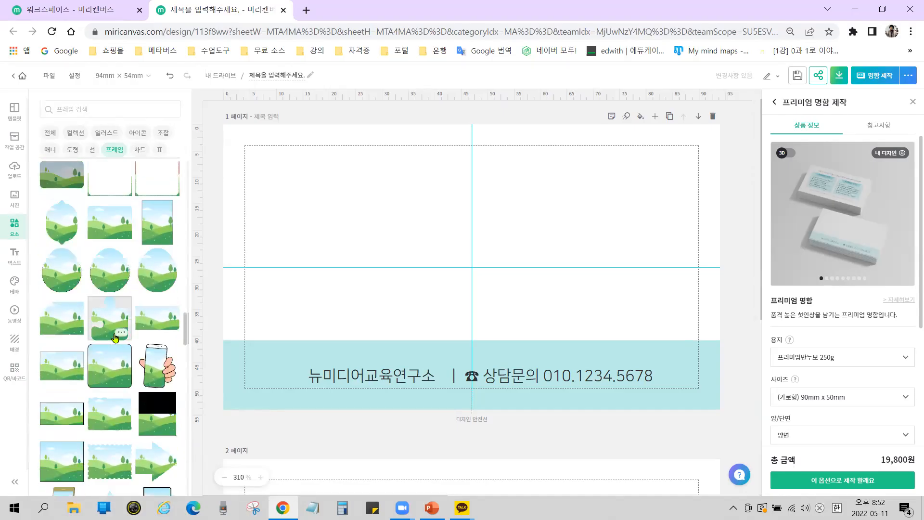
scroll(115, 339, "up", 5)
scroll(118, 361, "up", 5)
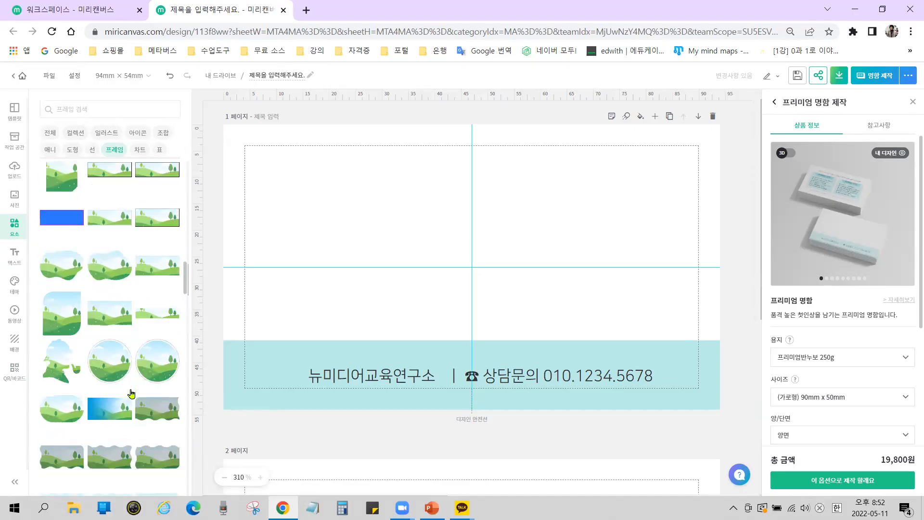
left_click(107, 268)
left_click_drag(492, 275, 358, 249)
left_click(490, 262)
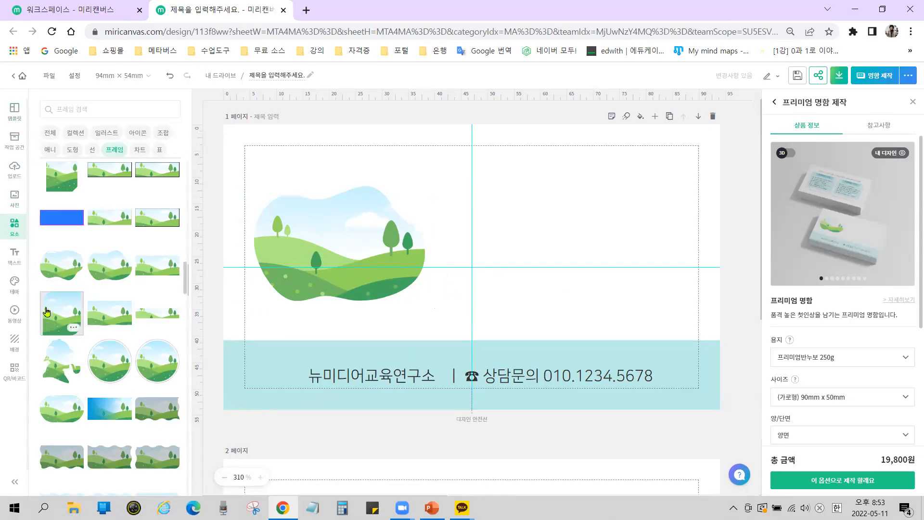
Open the library of uploaded images
left_click(14, 168)
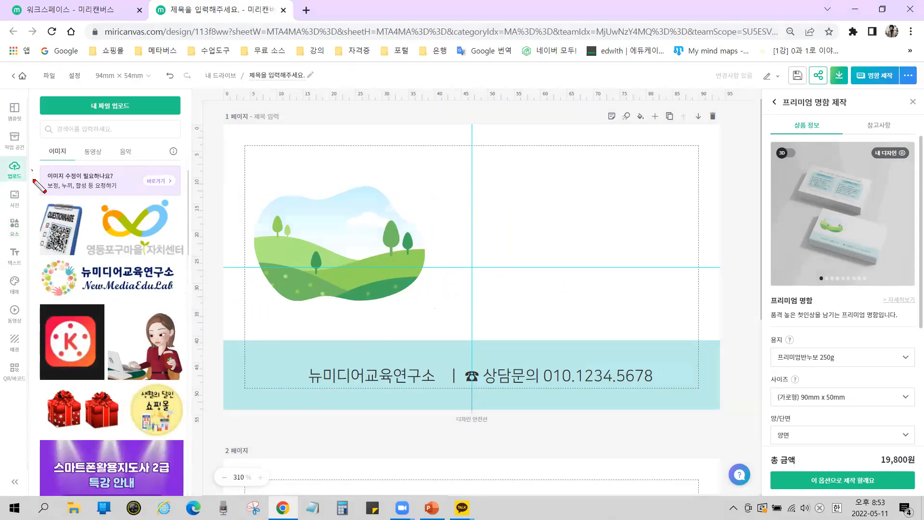
mouse_move(76, 239)
left_mouse_down()
mouse_move(171, 491)
mouse_move(186, 492)
left_mouse_up()
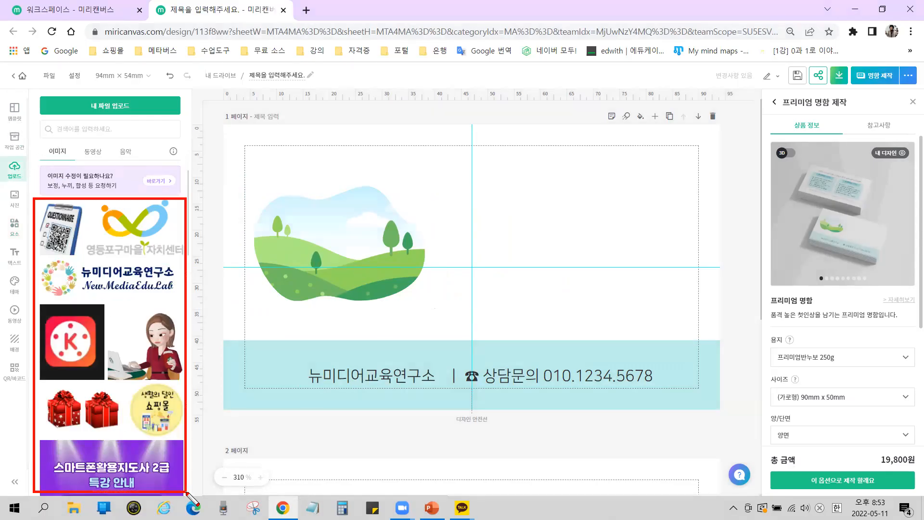
left_click_drag(166, 237, 96, 397)
left_click_drag(80, 235, 168, 432)
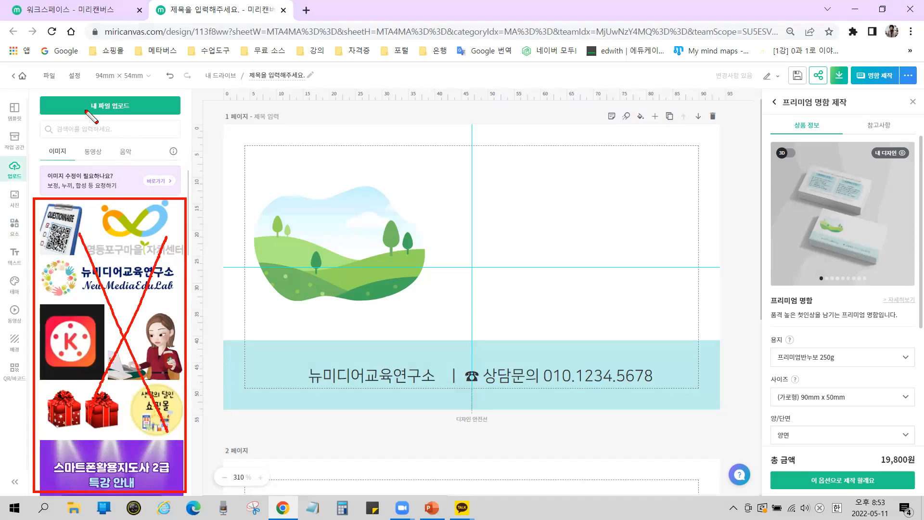
left_click_drag(70, 252, 132, 447)
left_click_drag(67, 91, 166, 121)
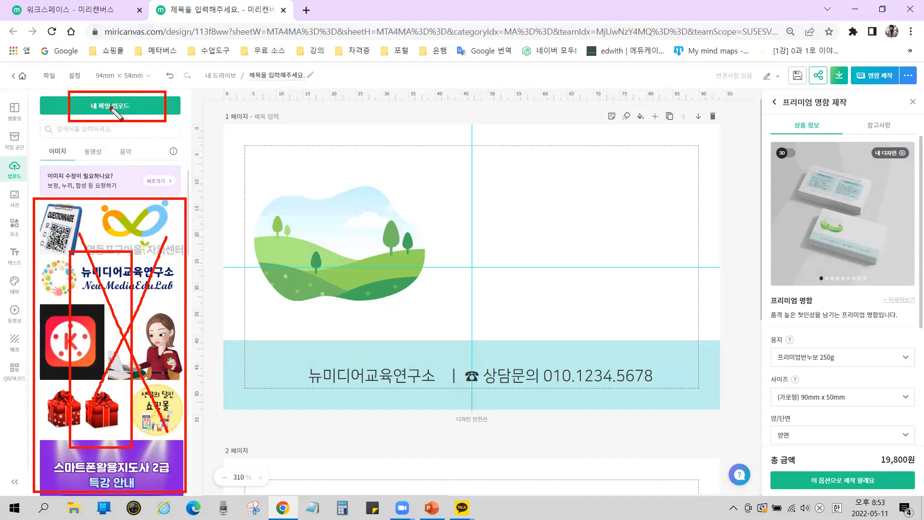
mouse_move(38, 141)
left_mouse_down()
mouse_move(76, 165)
mouse_move(80, 141)
mouse_move(147, 162)
left_mouse_up()
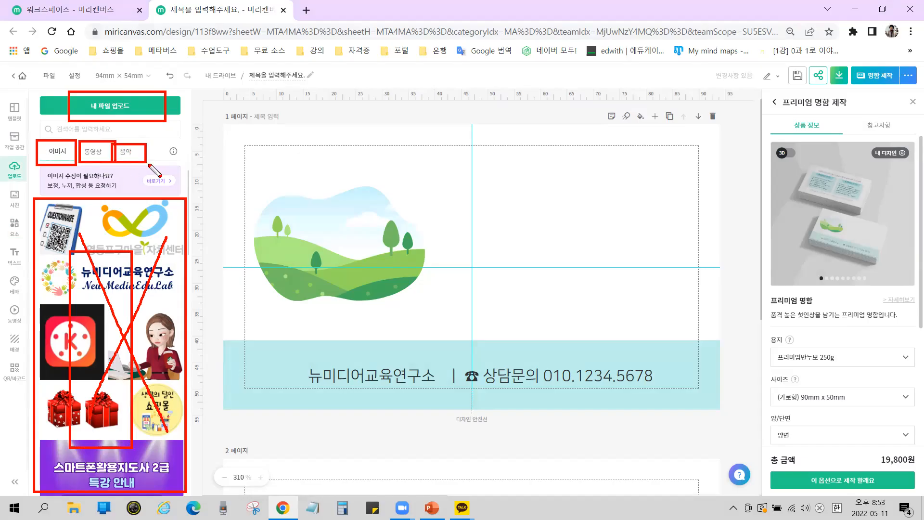
key("Escape")
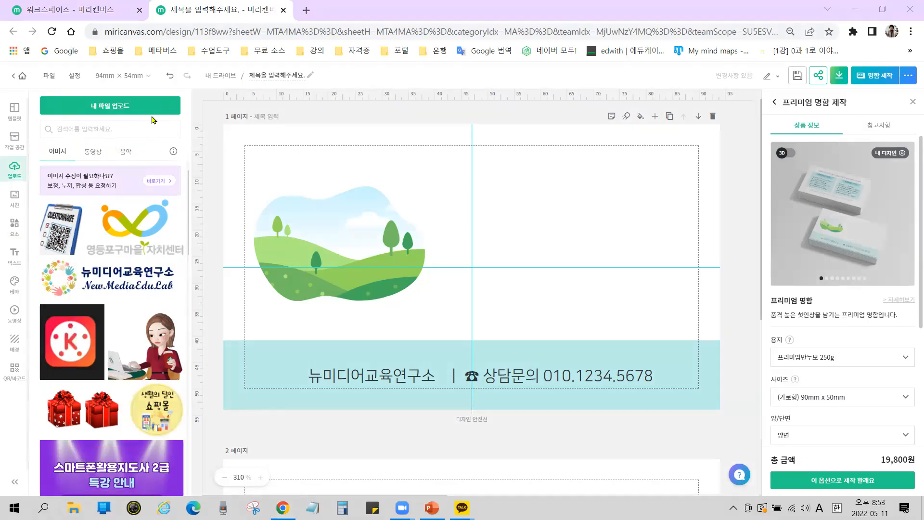
Start uploading a file and browse to C: > 01. 업무(2022) > 개인자료 > 개인서류
key("ctrl")
key("ctrl")
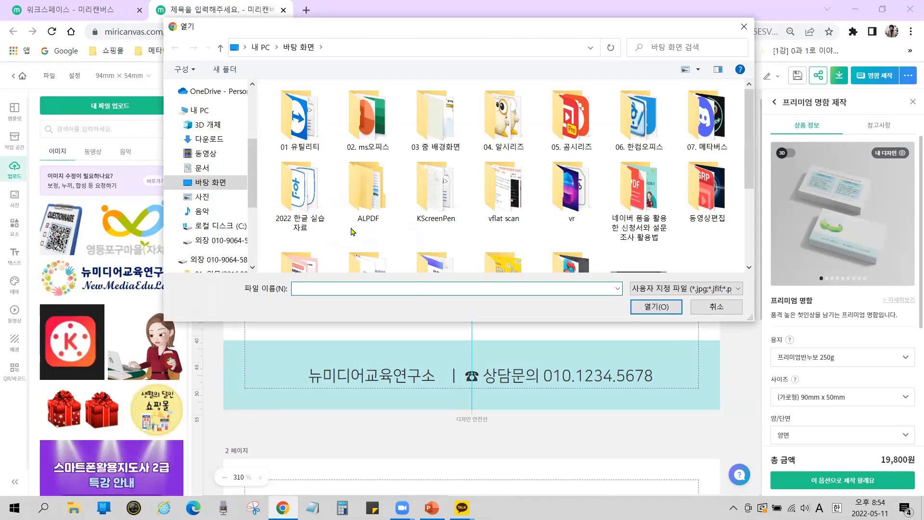
left_click(234, 231)
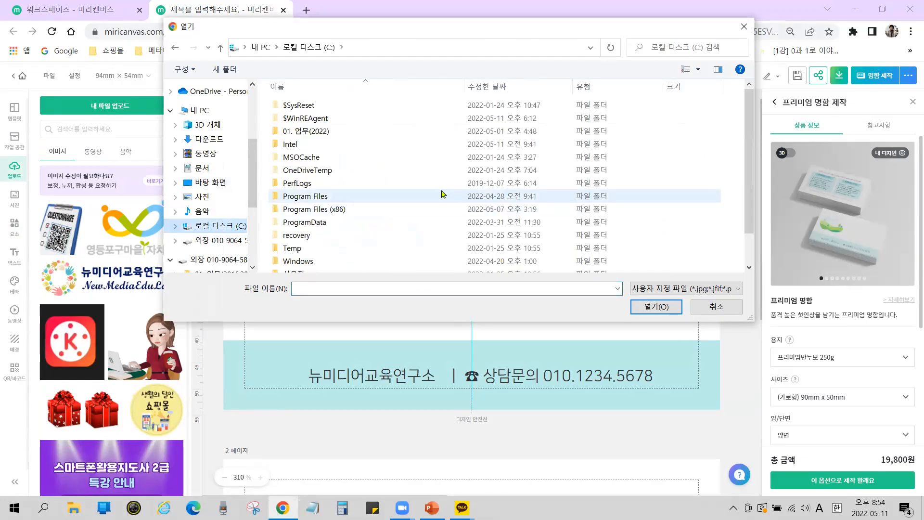
left_click(329, 135)
double_click(328, 133)
double_click(315, 132)
double_click(304, 117)
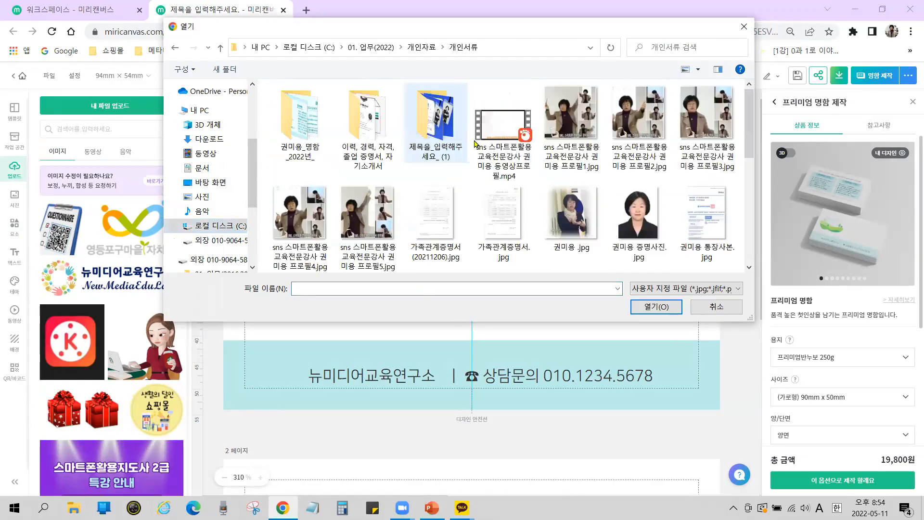
Upload the black-and-white profile photo number 4, showing the woman holding a phone, from the 개인서류 folder
scroll(621, 210, "down", 2)
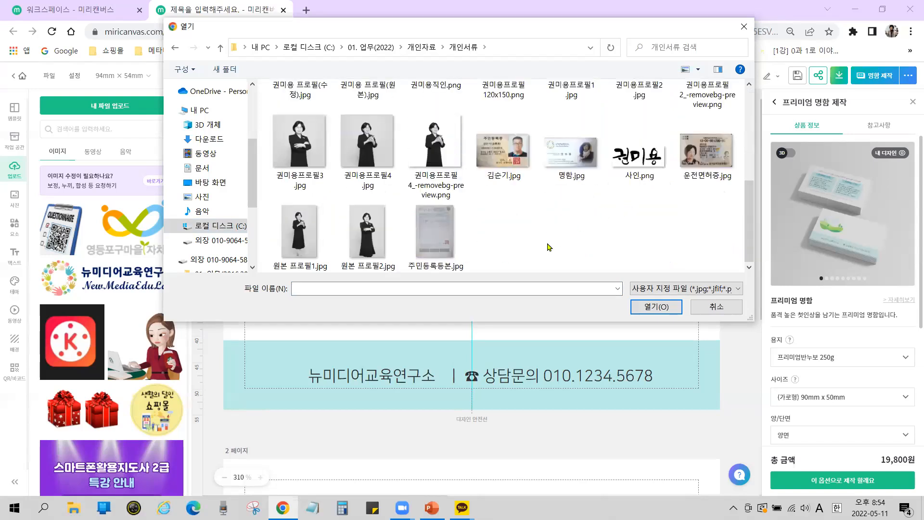
scroll(549, 247, "up", 2)
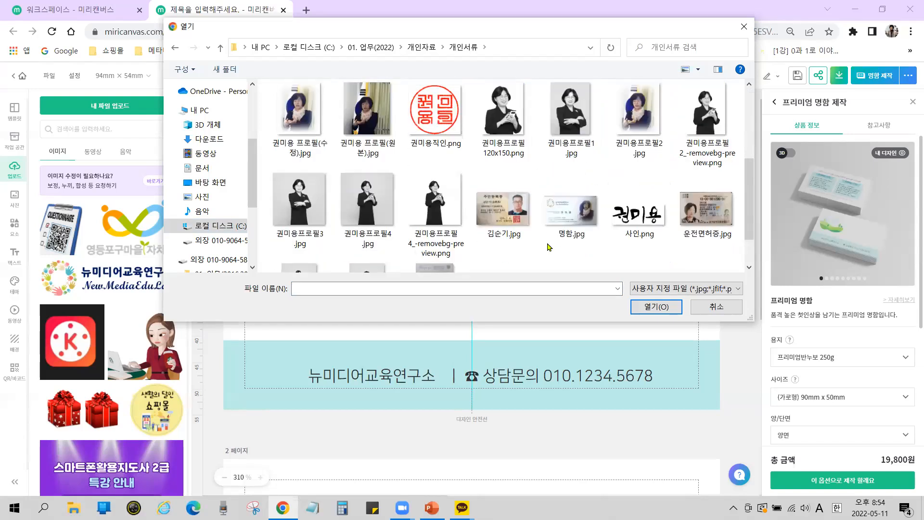
left_click(368, 210)
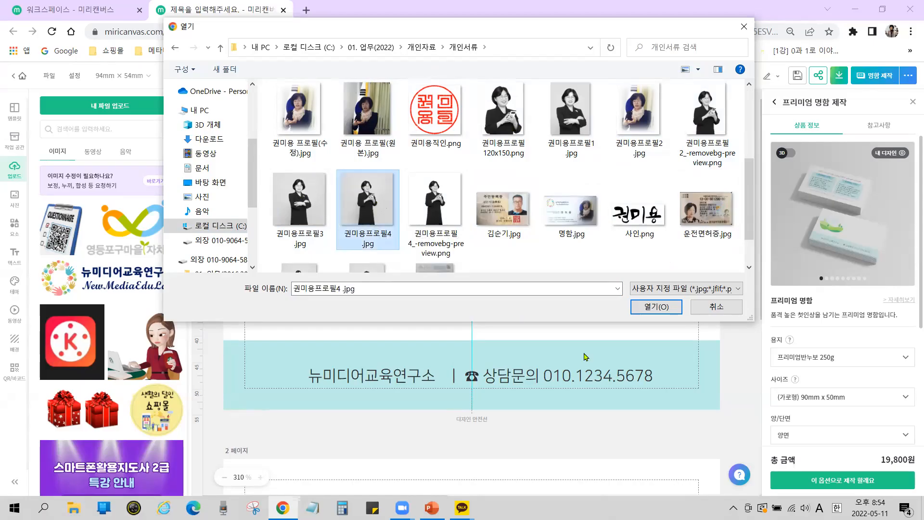
left_click(668, 309)
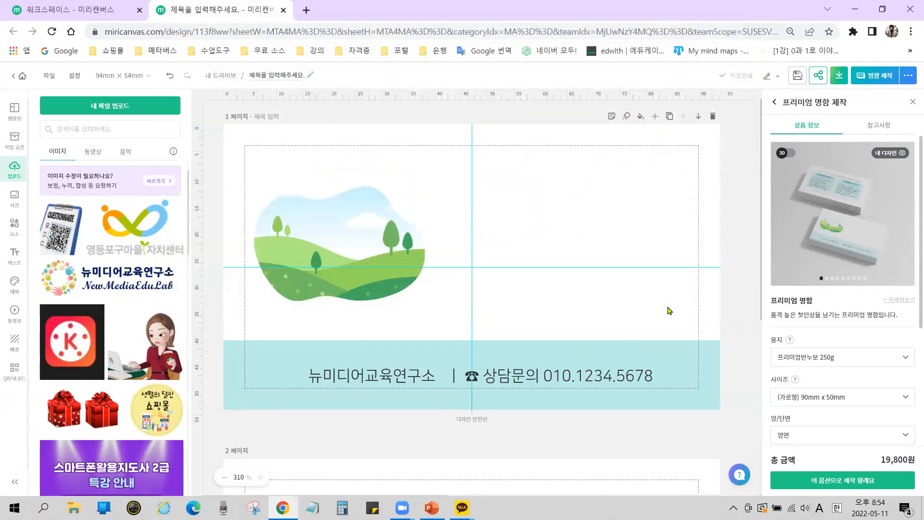
Fill the wavy cloud-shaped frame on the front page with the newly uploaded profile photo
key("ctrl+2")
mouse_move(37, 195)
left_mouse_down()
mouse_move(120, 302)
mouse_move(182, 429)
mouse_move(184, 458)
left_mouse_up()
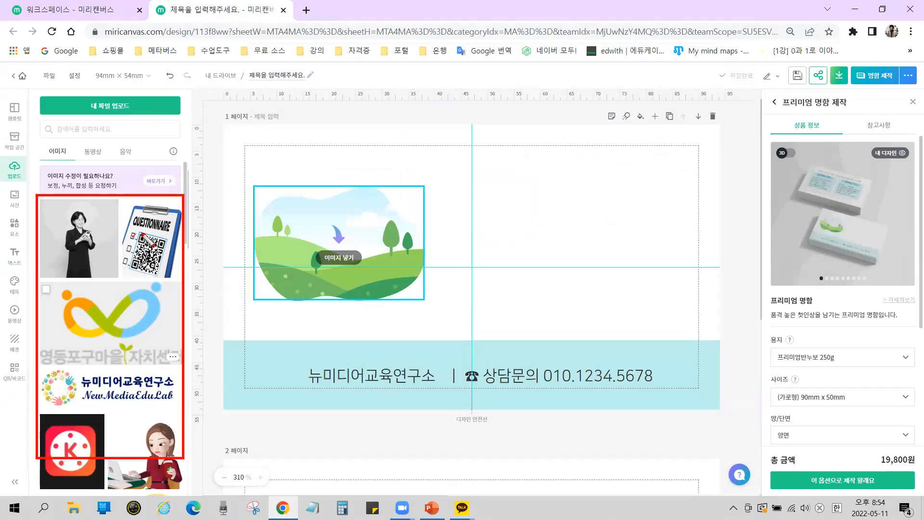
key("Escape")
left_click_drag(68, 236, 331, 234)
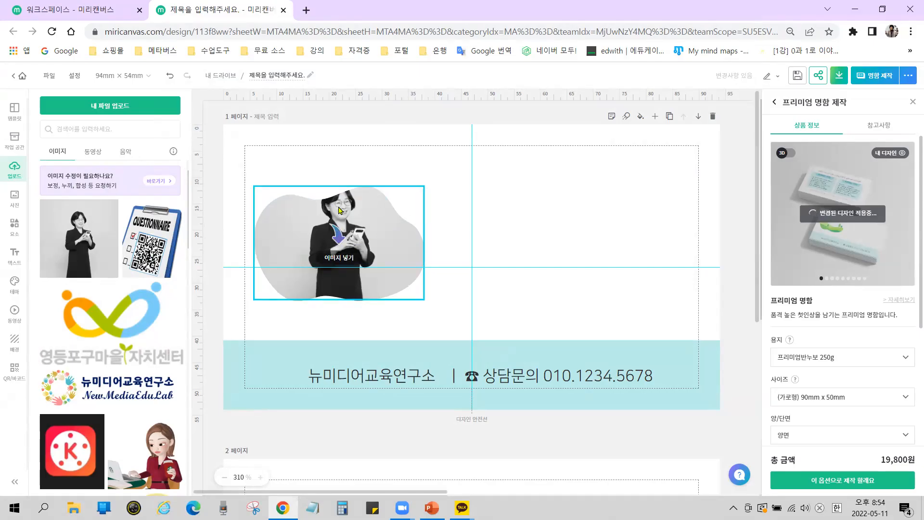
Lower the portrait inside the wavy frame so the whole head fits, and enlarge it from its lower corner
double_click(354, 244)
left_click_drag(335, 225, 333, 245)
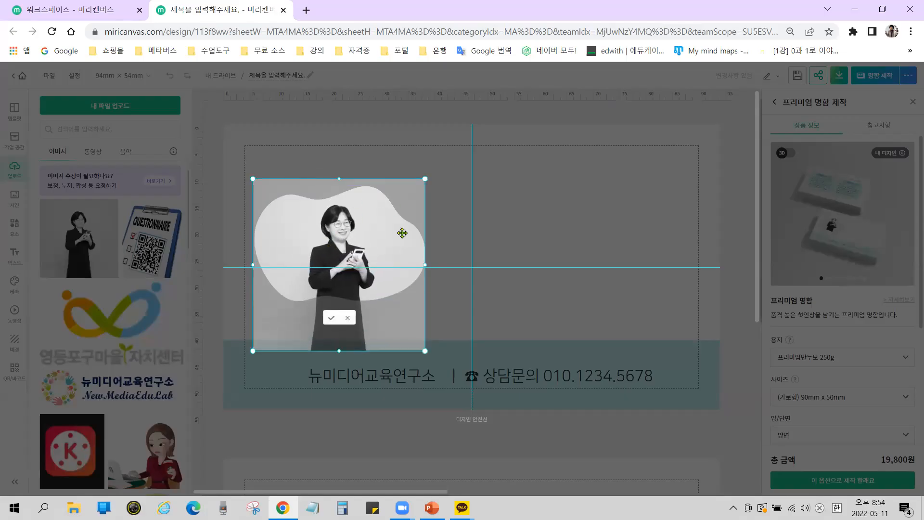
key("ctrl")
key("ctrl")
left_click_drag(423, 351, 470, 397)
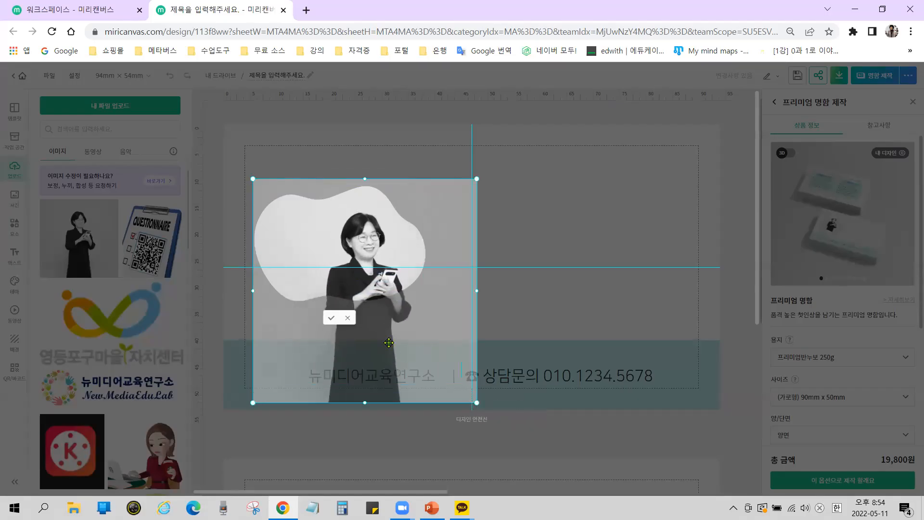
left_click(380, 341)
Reposition the enlarged portrait inside the wavy frame so the woman is centred, and apply the image area
double_click(371, 267)
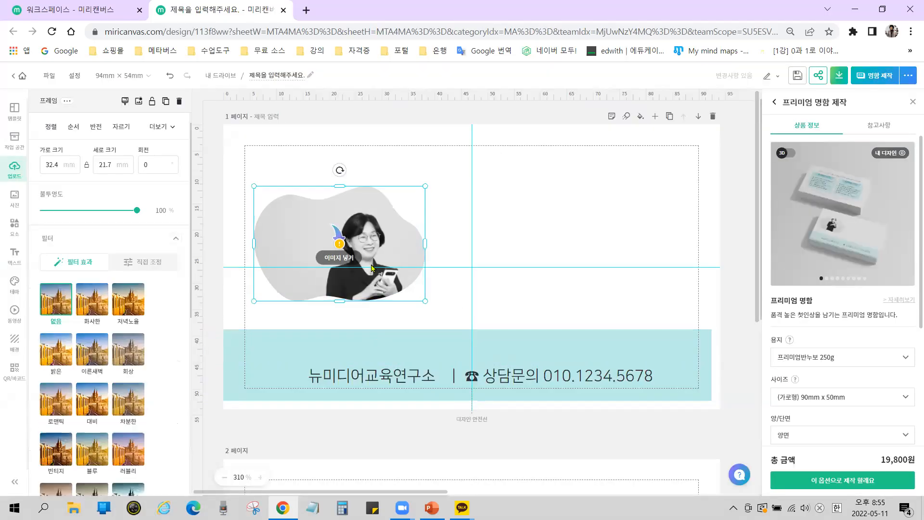
left_click_drag(373, 253, 343, 248)
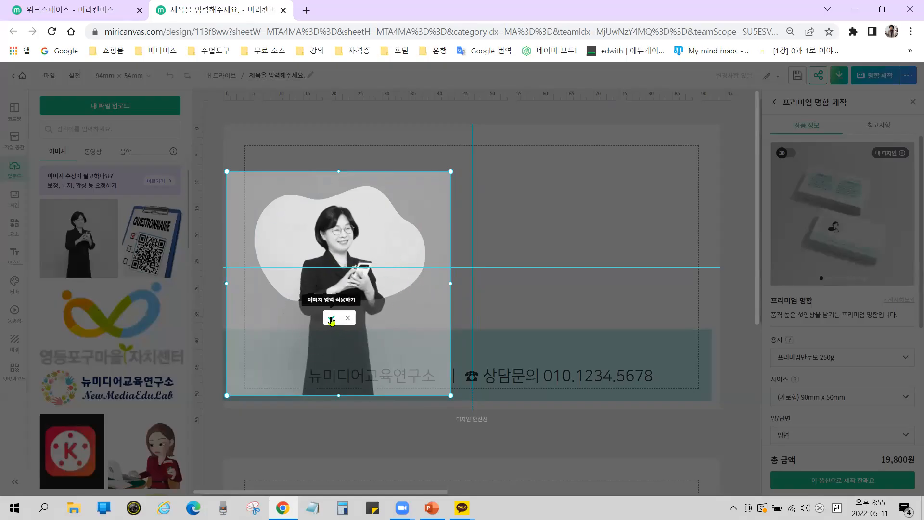
left_click(331, 319)
left_click(531, 241)
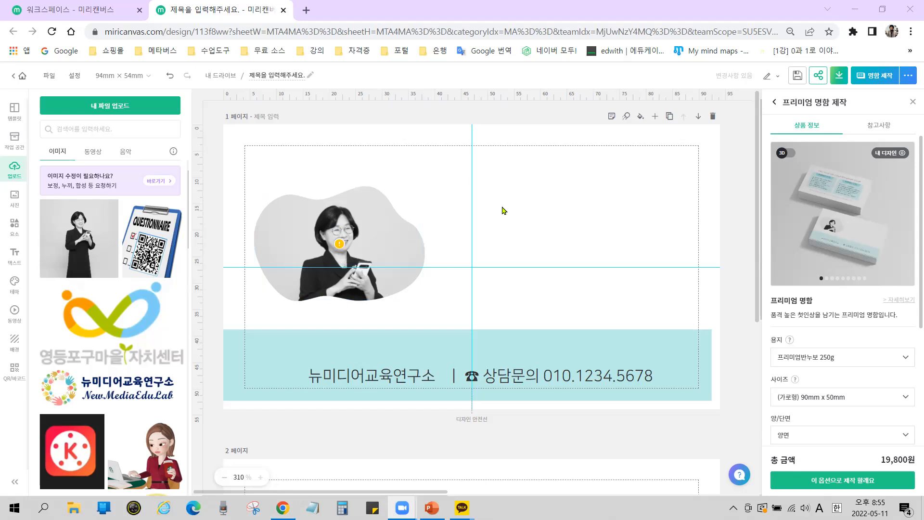
Browse the computer's folders for upload files, down to 01. 업무(2022) on drive C:, and close the file chooser without uploading
left_click(128, 105)
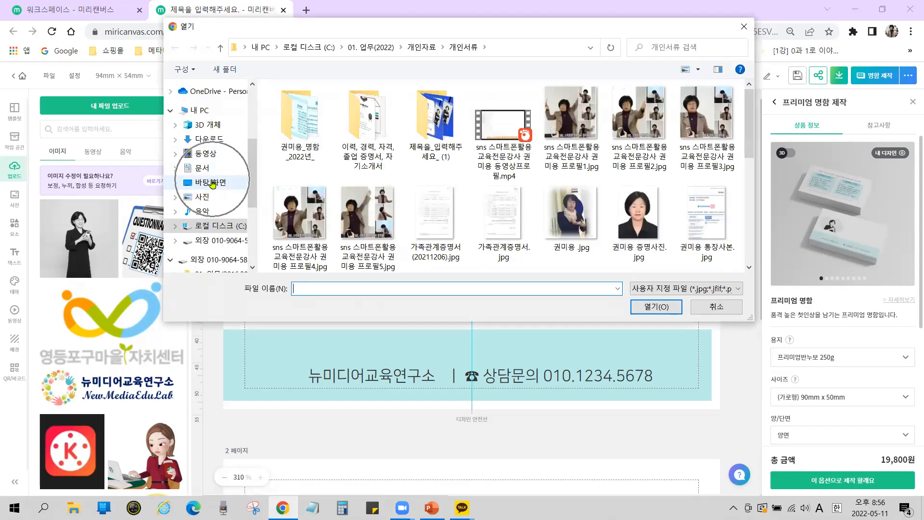
left_click(210, 183)
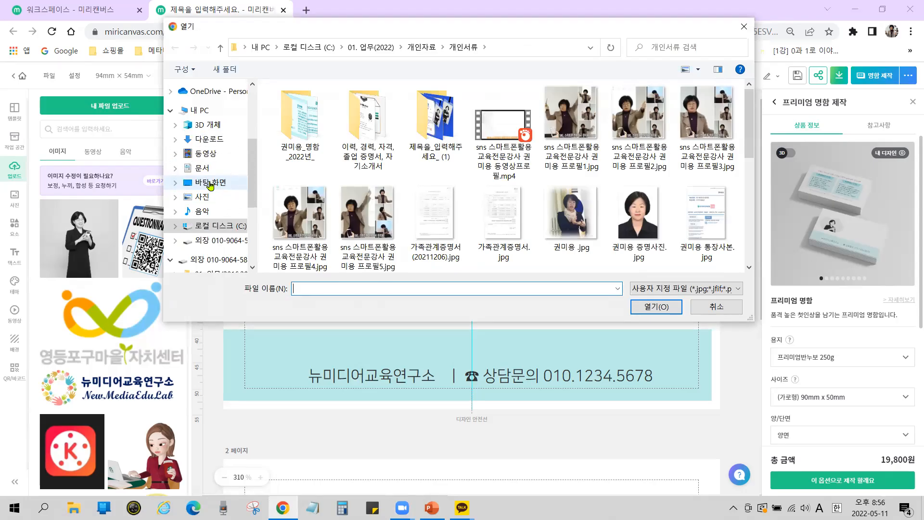
left_click_drag(752, 135, 759, 111)
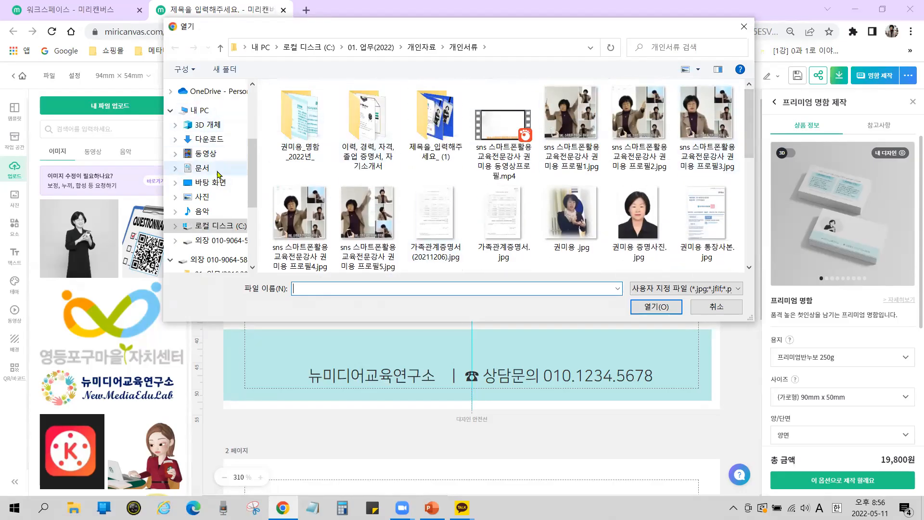
left_click(199, 110)
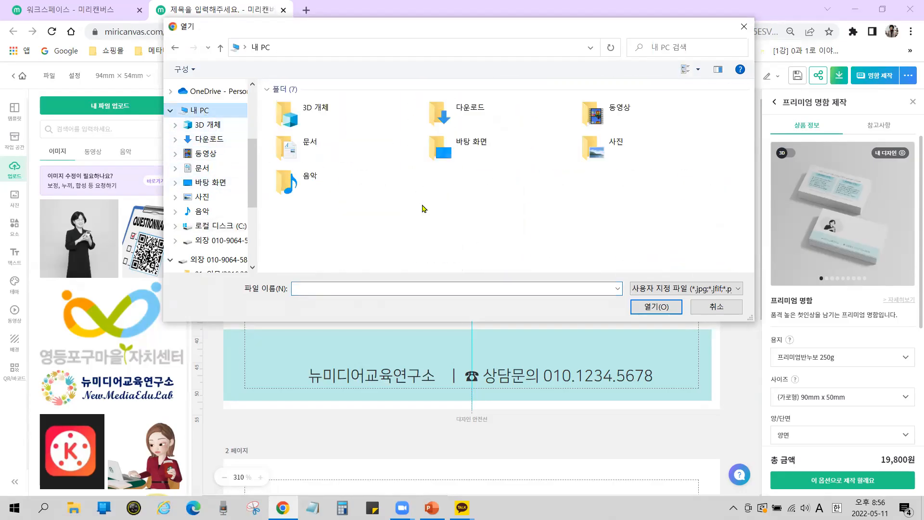
left_click(221, 229)
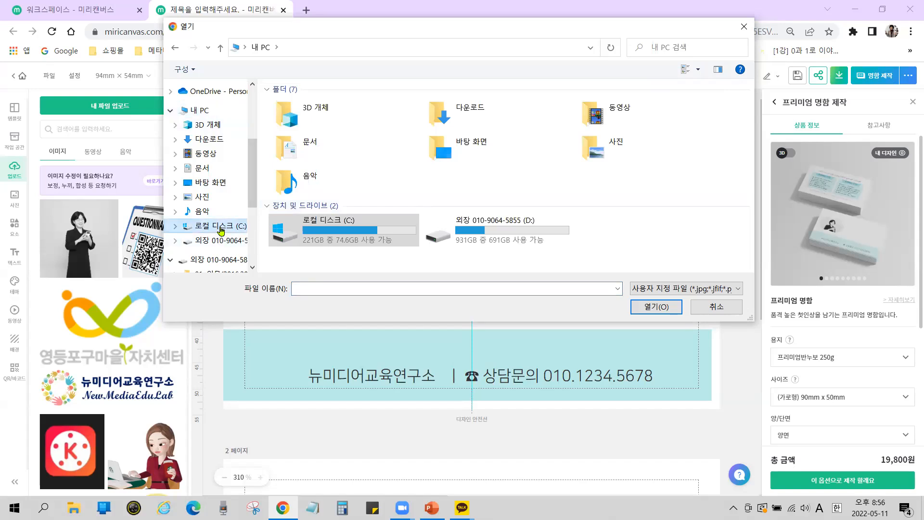
double_click(325, 133)
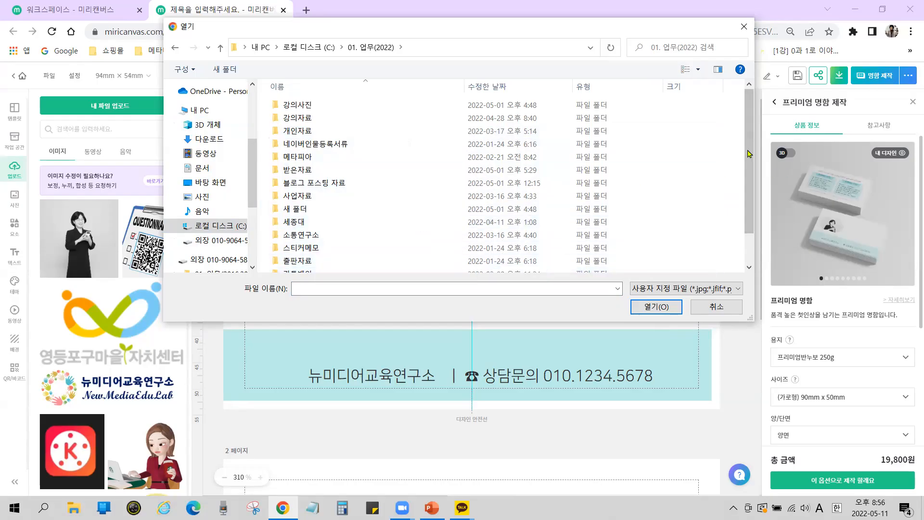
mouse_move(749, 132)
left_mouse_down()
mouse_move(749, 152)
mouse_move(748, 93)
mouse_move(753, 118)
left_mouse_up()
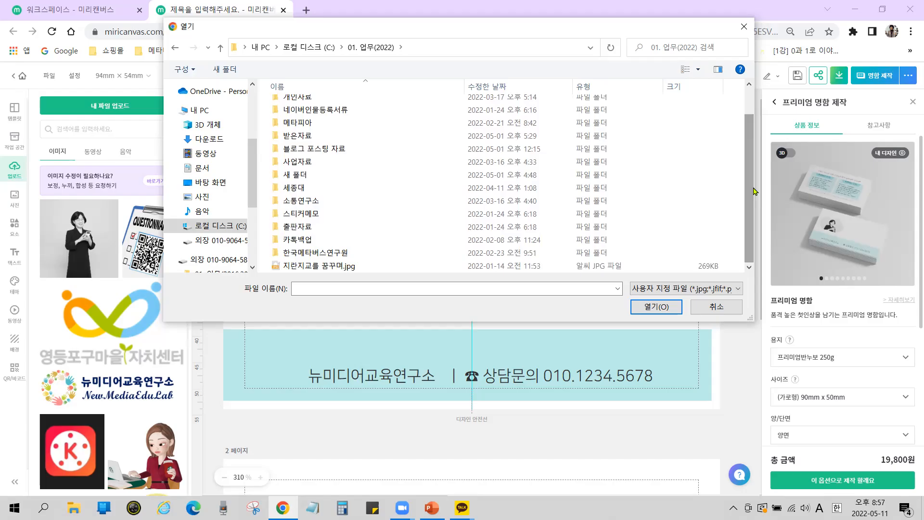
left_click(733, 313)
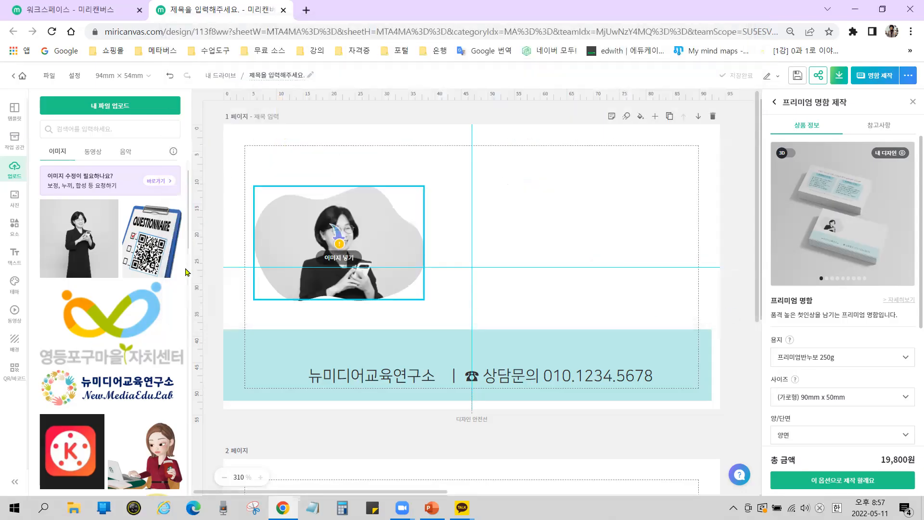